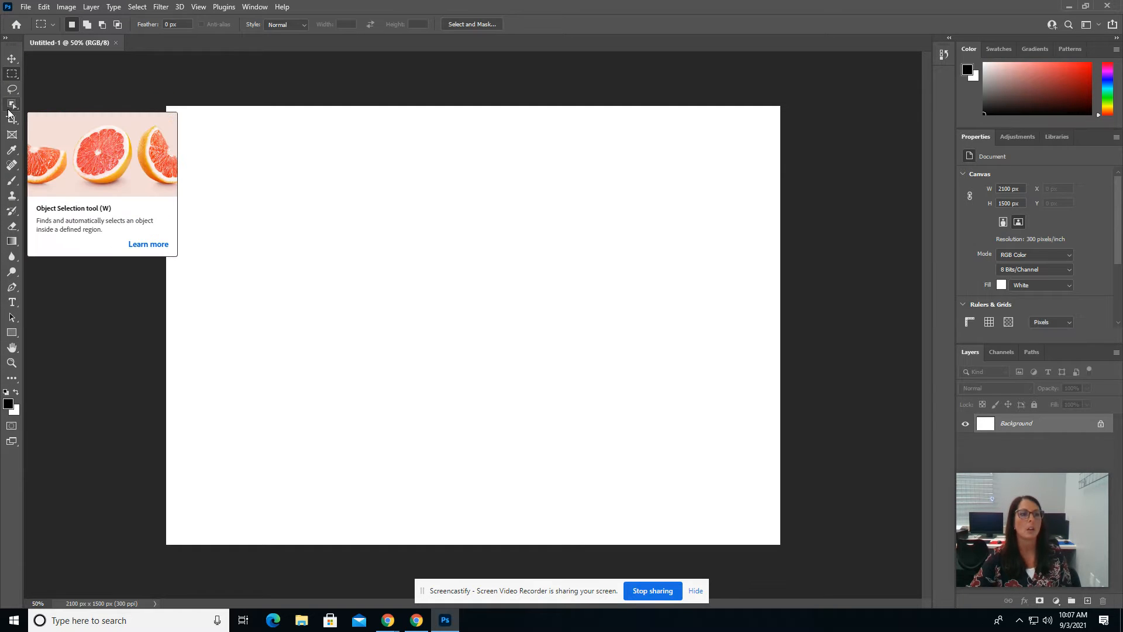
- Review the settings offered for the Eyedropper, Brush, Gradient and Rectangle tools
left_click(12, 153)
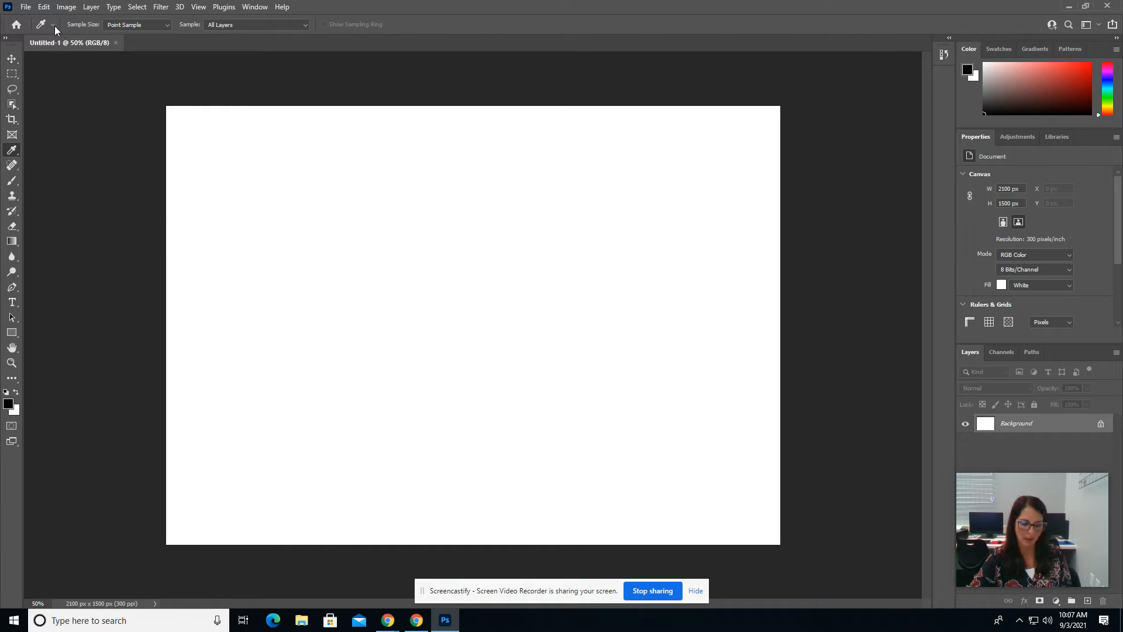
left_click(11, 180)
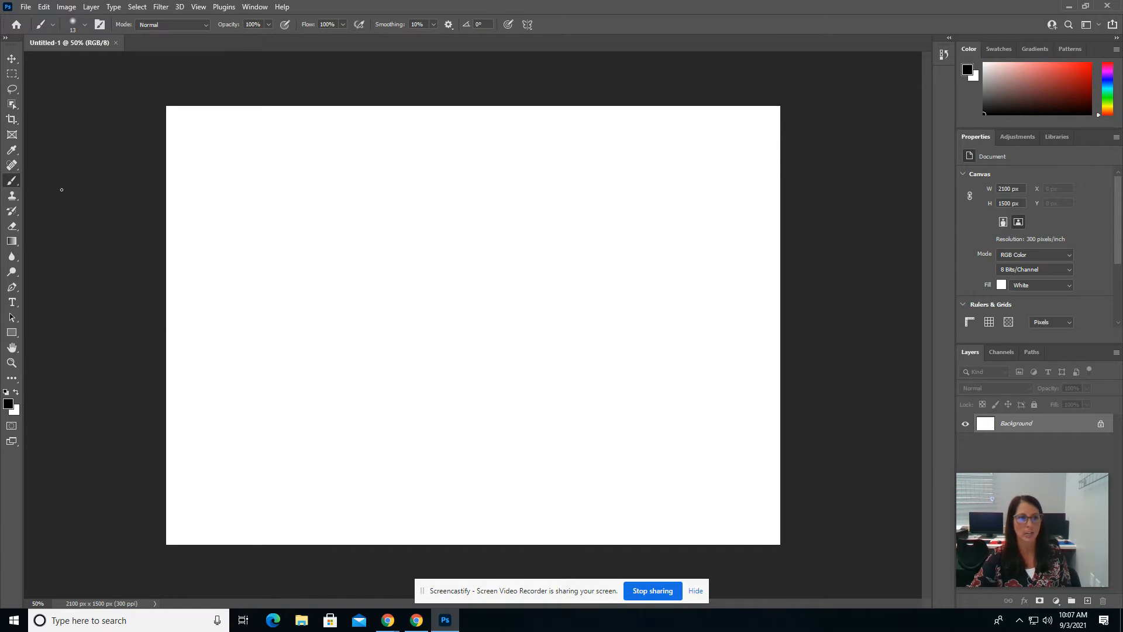
left_click(12, 243)
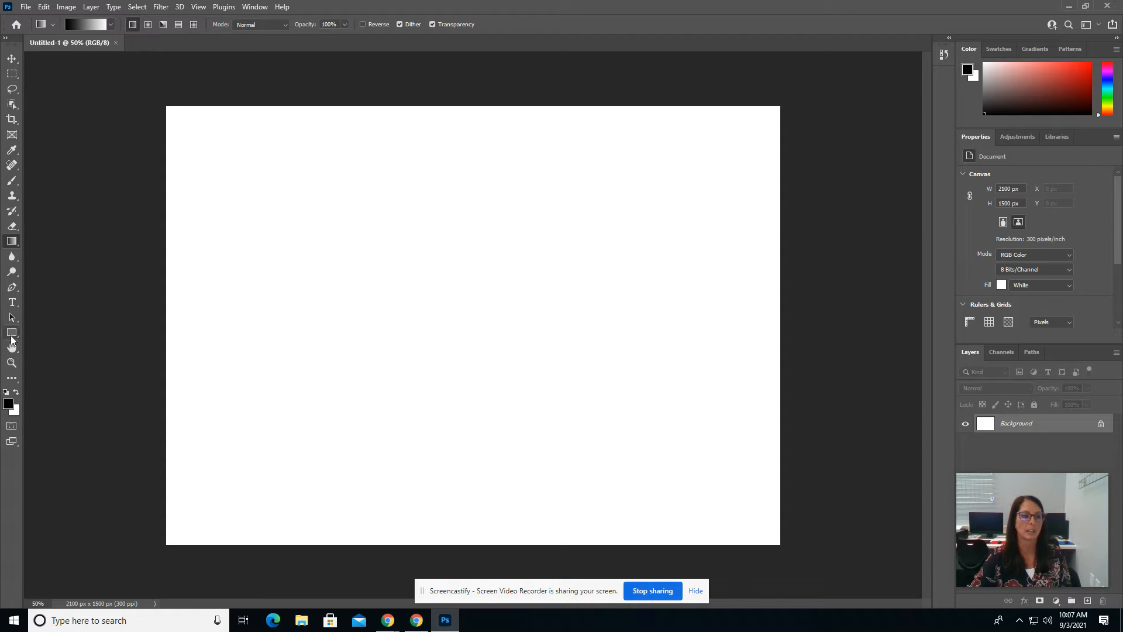
left_click(11, 333)
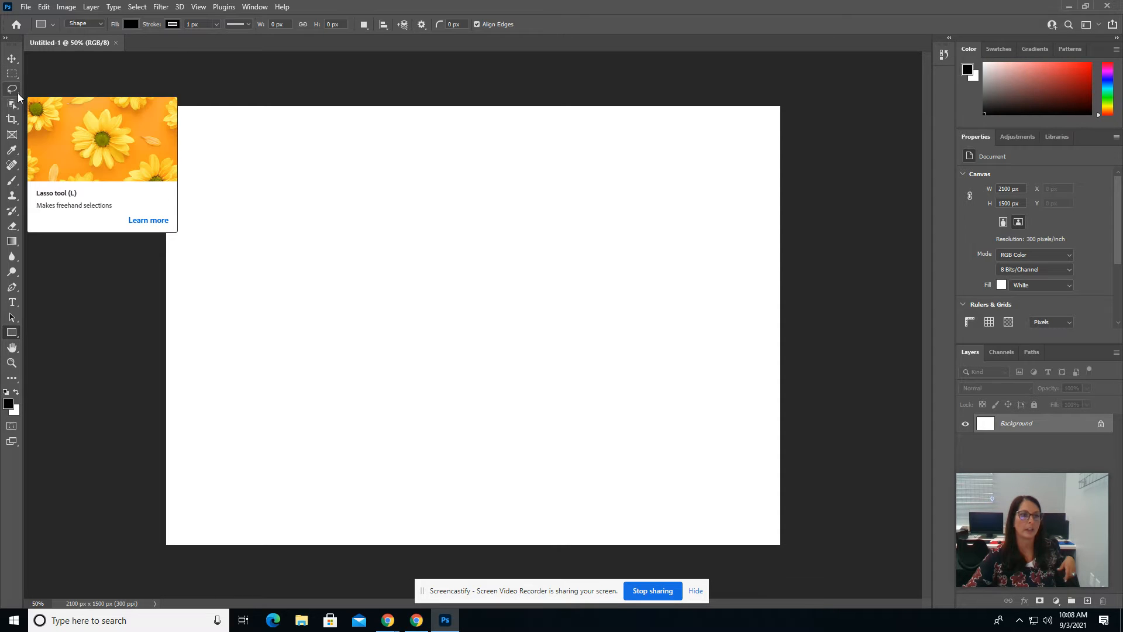
- Examine the tool variants grouped under Move, Marquee, Lasso, Object Selection, Crop, Eyedropper, Healing, Brush and Clone Stamp, ending on the Move tool
left_click(12, 62)
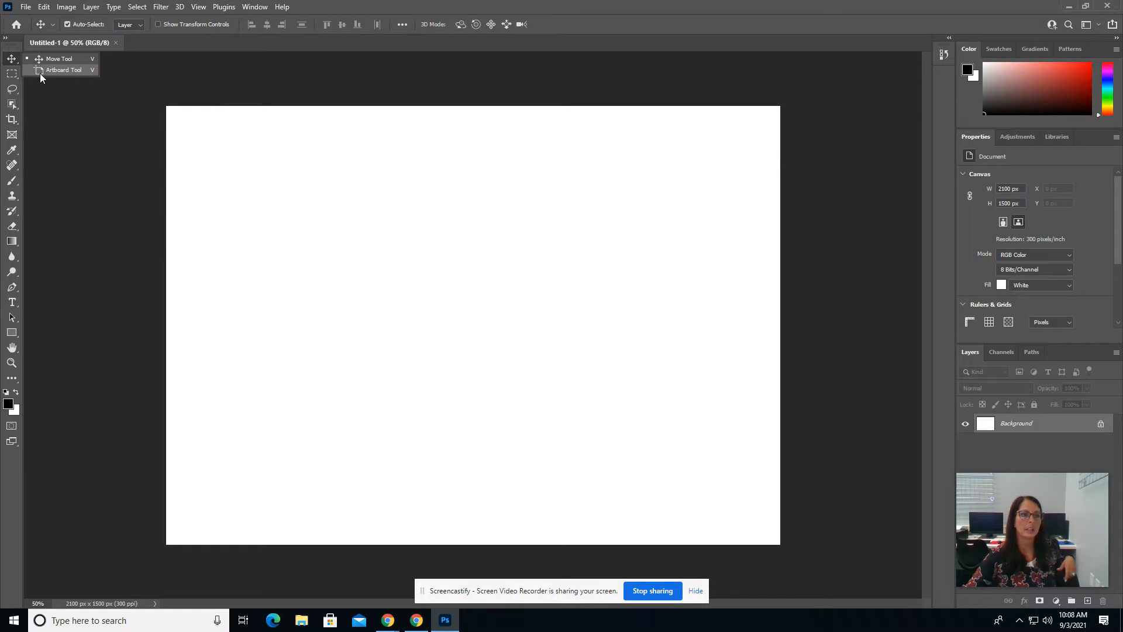
left_click(12, 74)
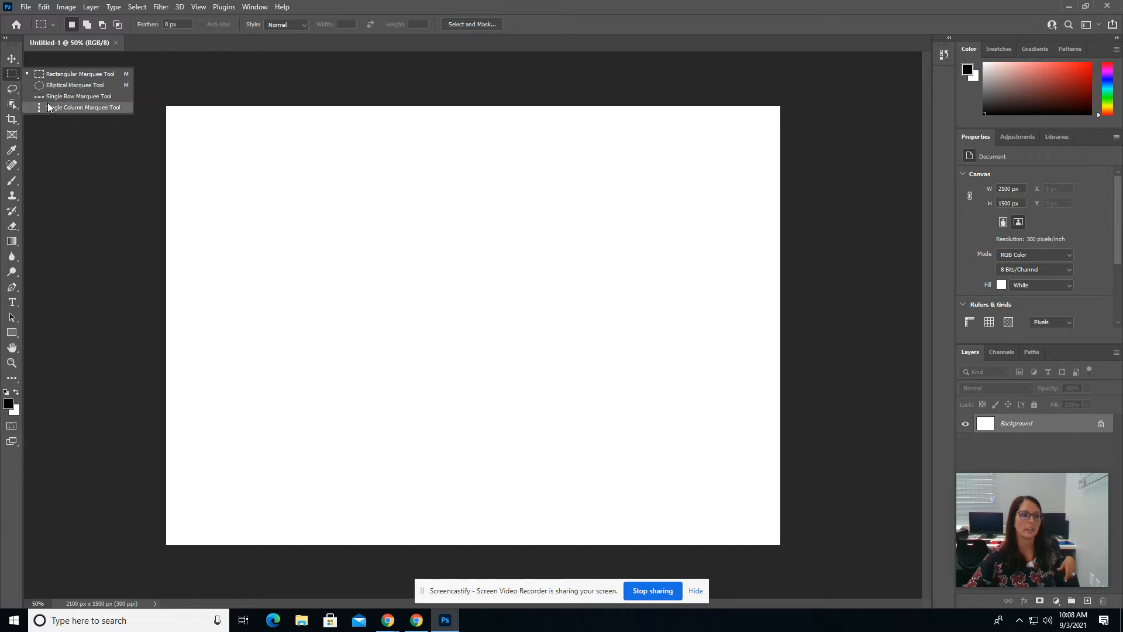
left_click(13, 90)
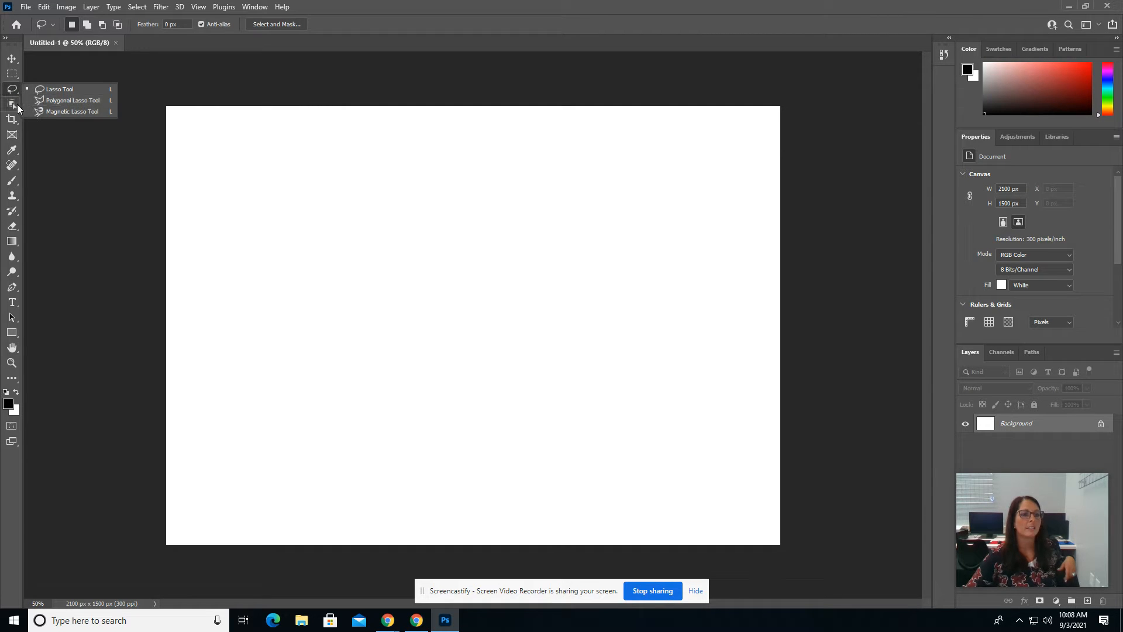
left_click(15, 106)
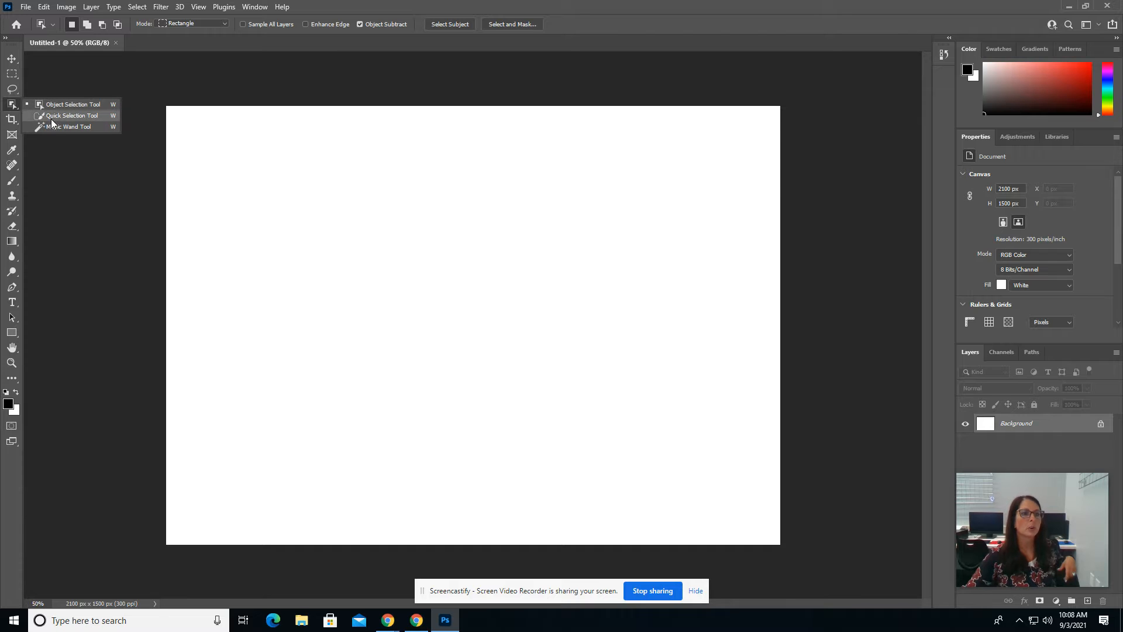
left_click(11, 119)
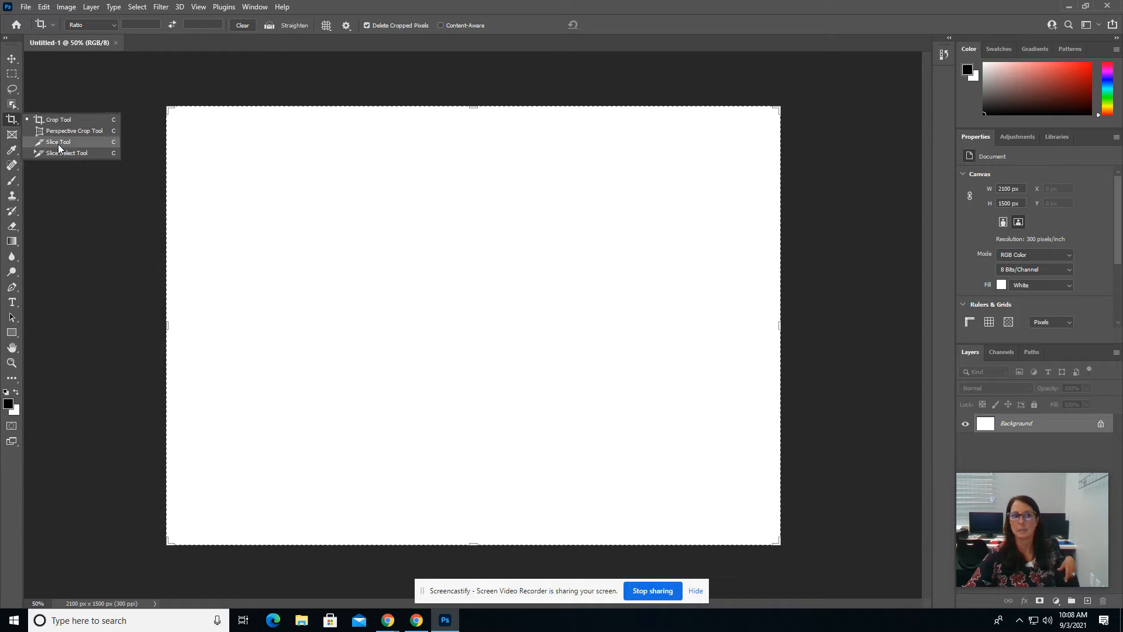
left_click(12, 150)
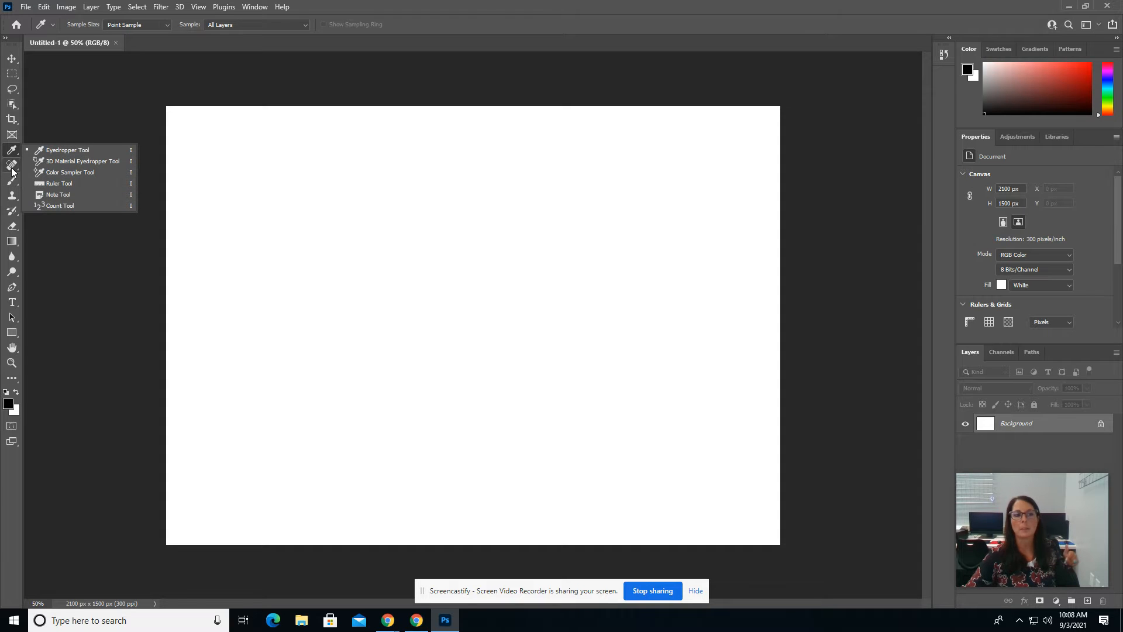
left_click(12, 165)
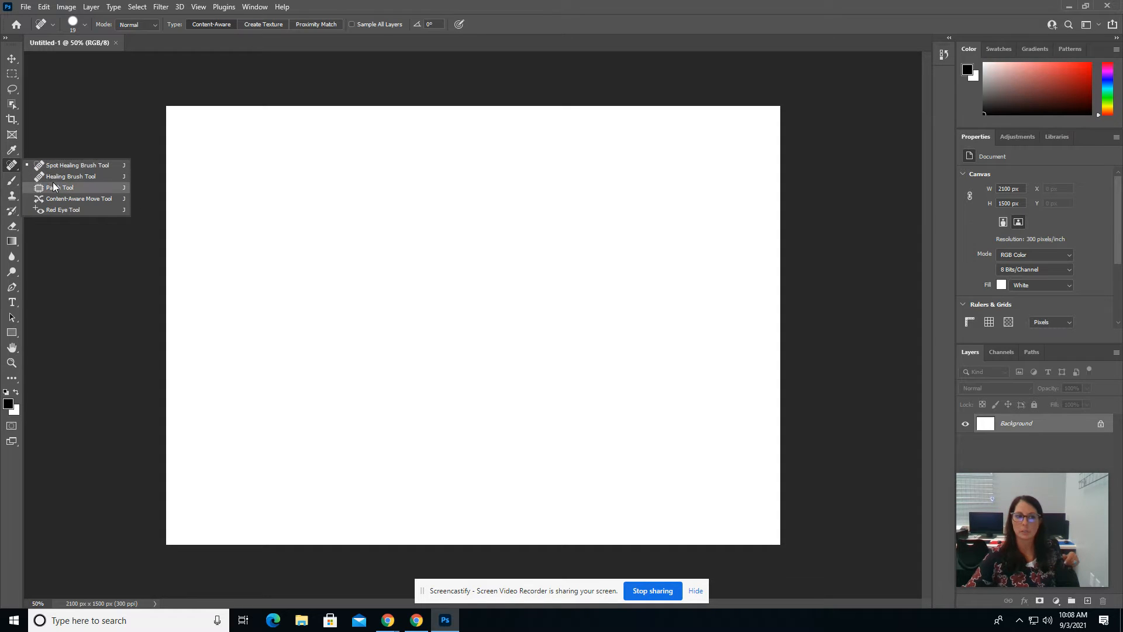
left_click(12, 180)
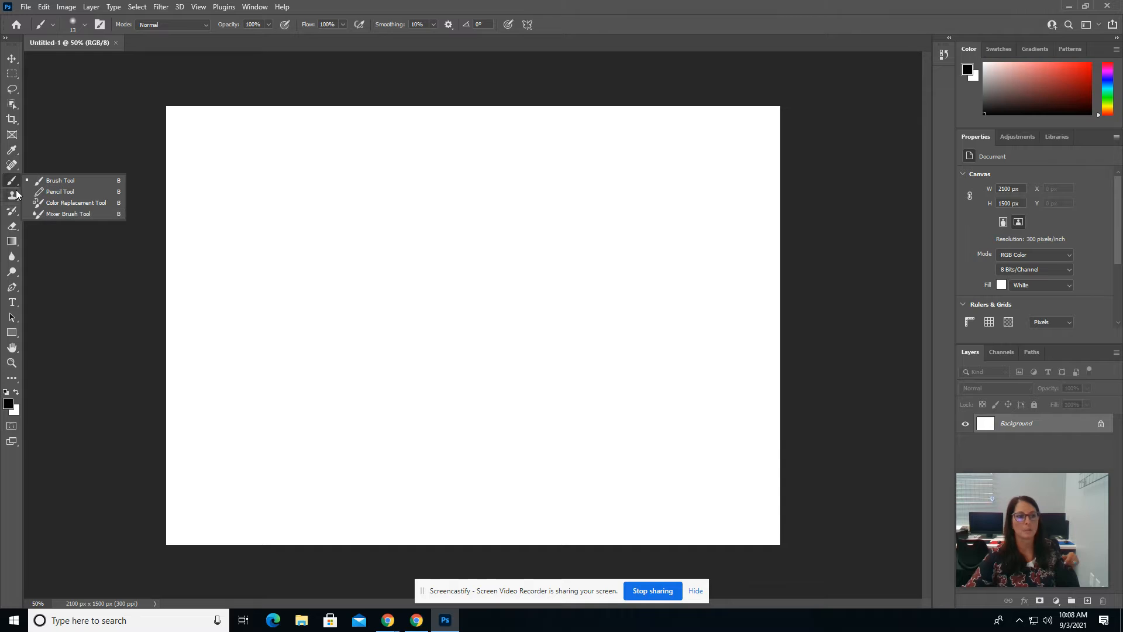
left_click(12, 198)
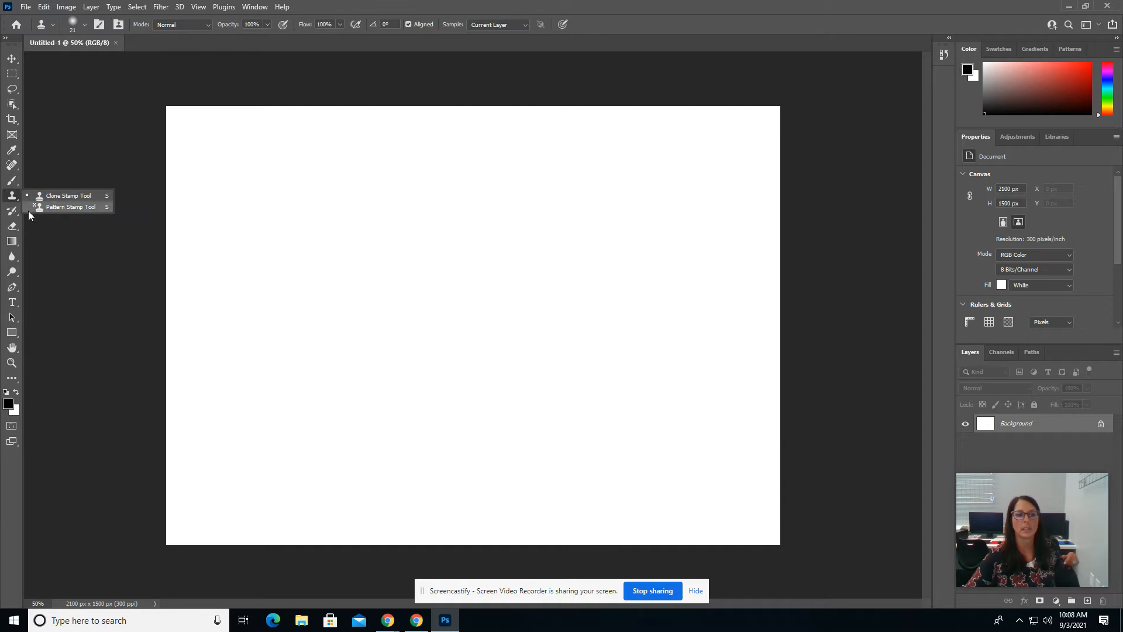
key("v")
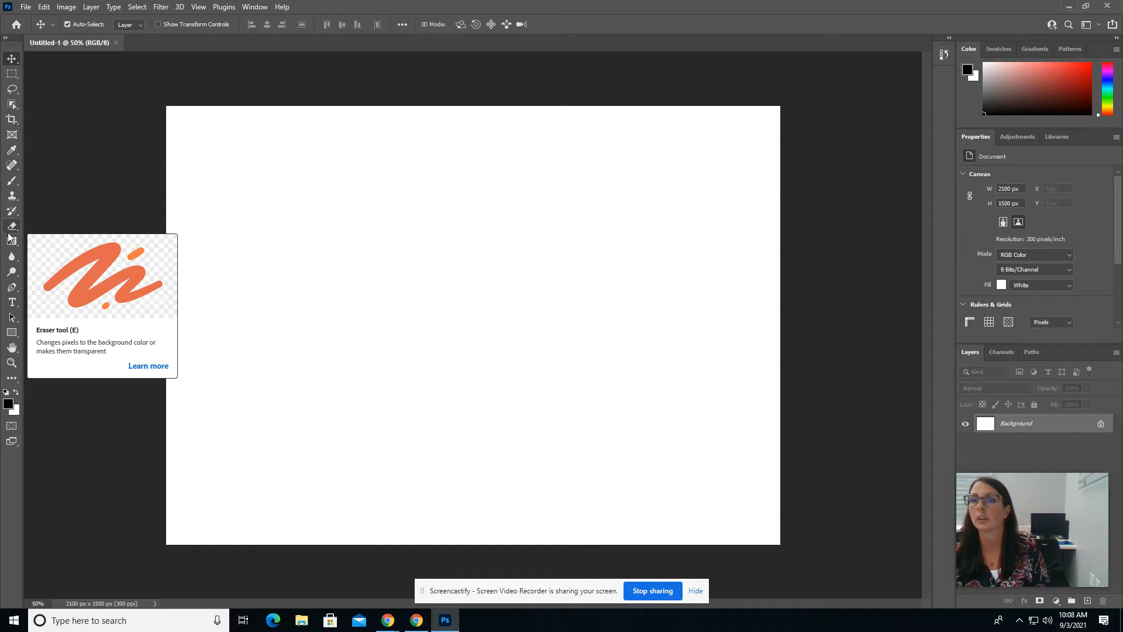
- Collapse and restore the panel dock, and view the adjustments available for the document
left_click(1117, 39)
left_click(1117, 39)
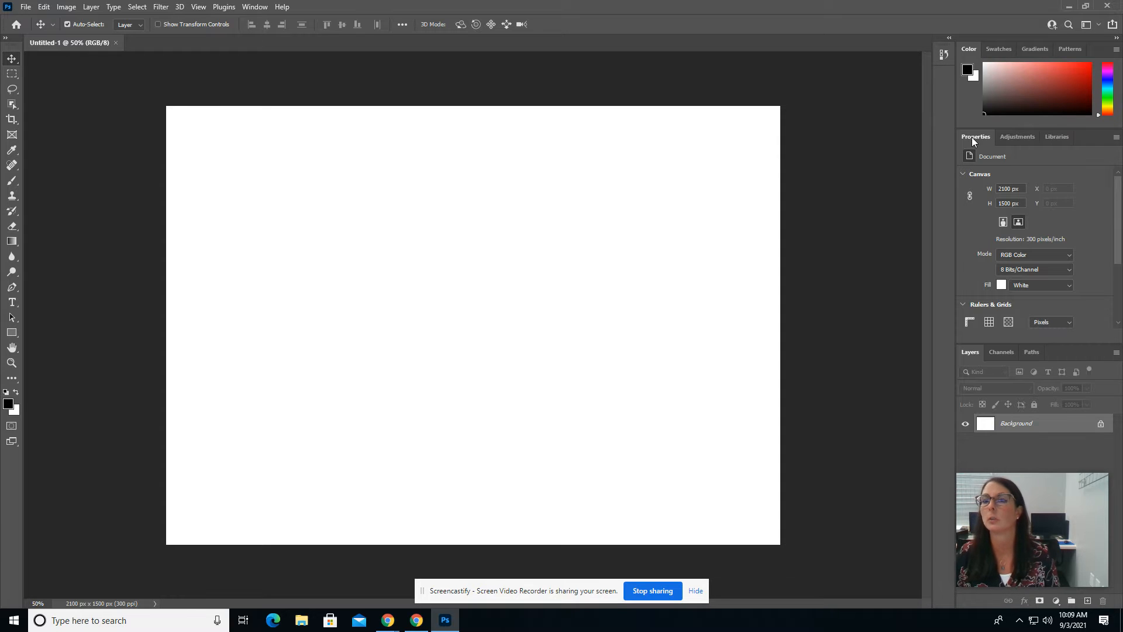
left_click(1015, 137)
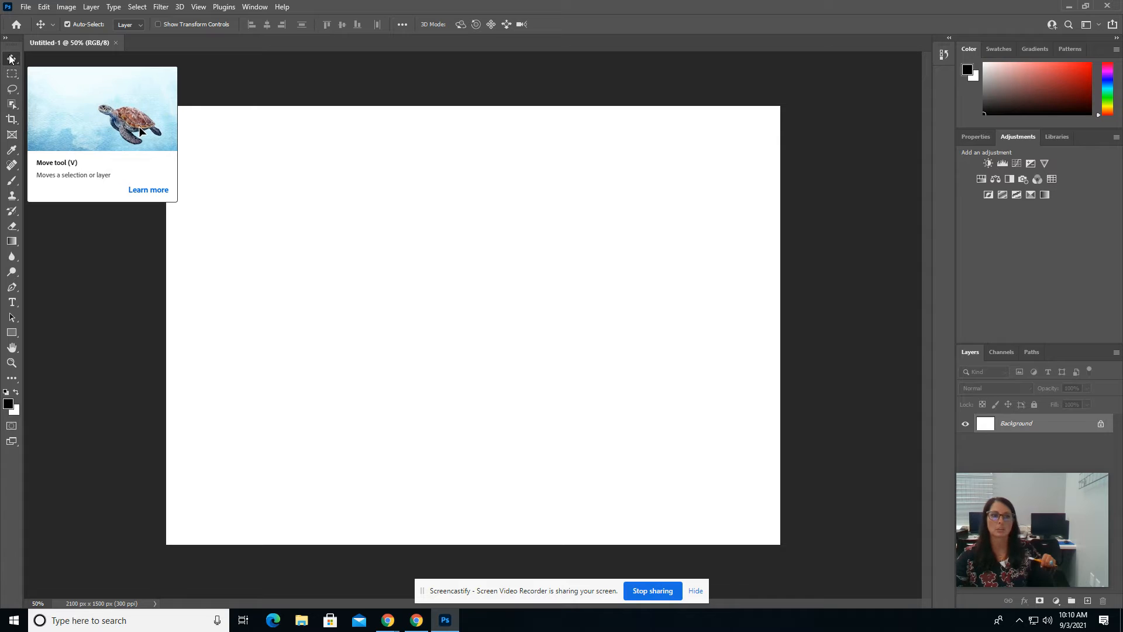
- View the help articles linked from the Move tool and close them
left_click(144, 191)
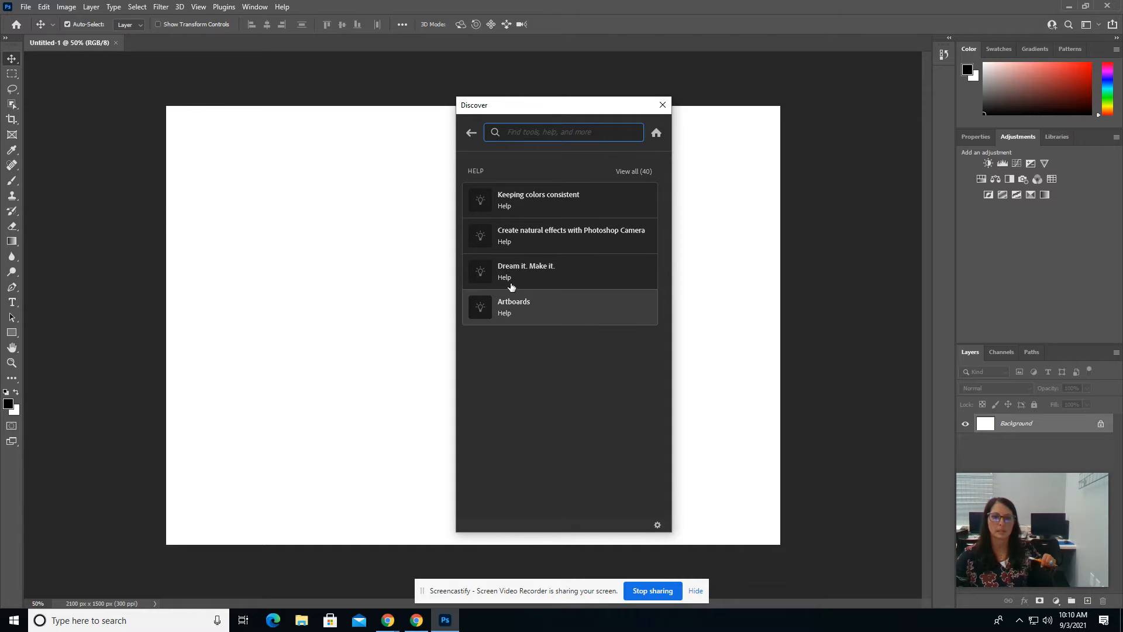
left_click(663, 105)
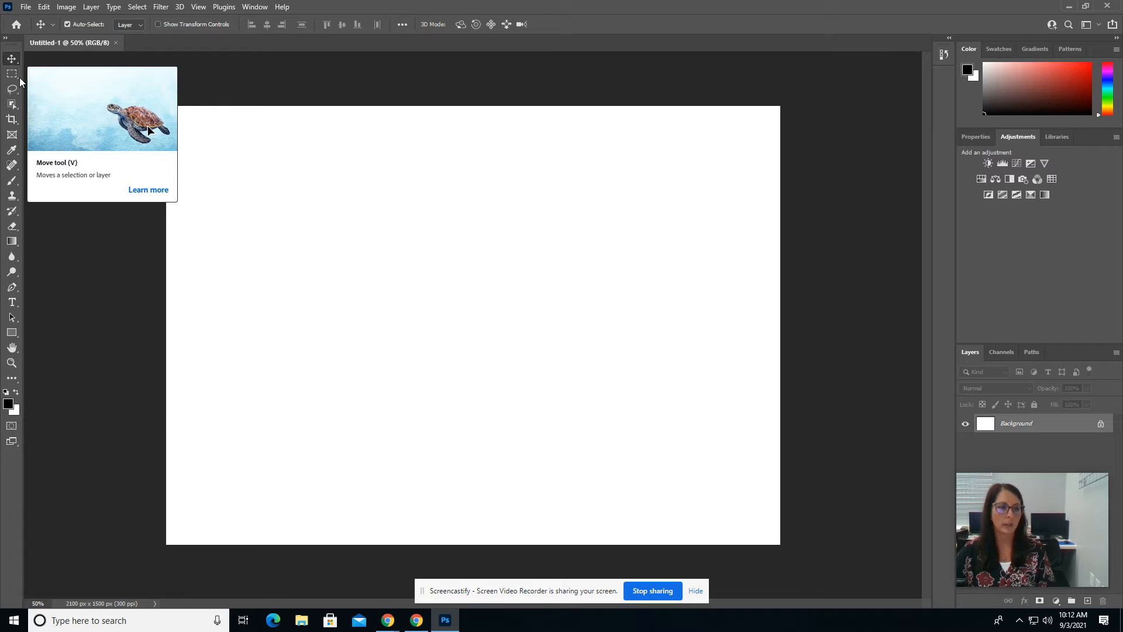
- Draw a black rectangle of about 722 × 558 px in the upper-left part of the canvas
left_click(12, 335)
left_click_drag(303, 194, 514, 357)
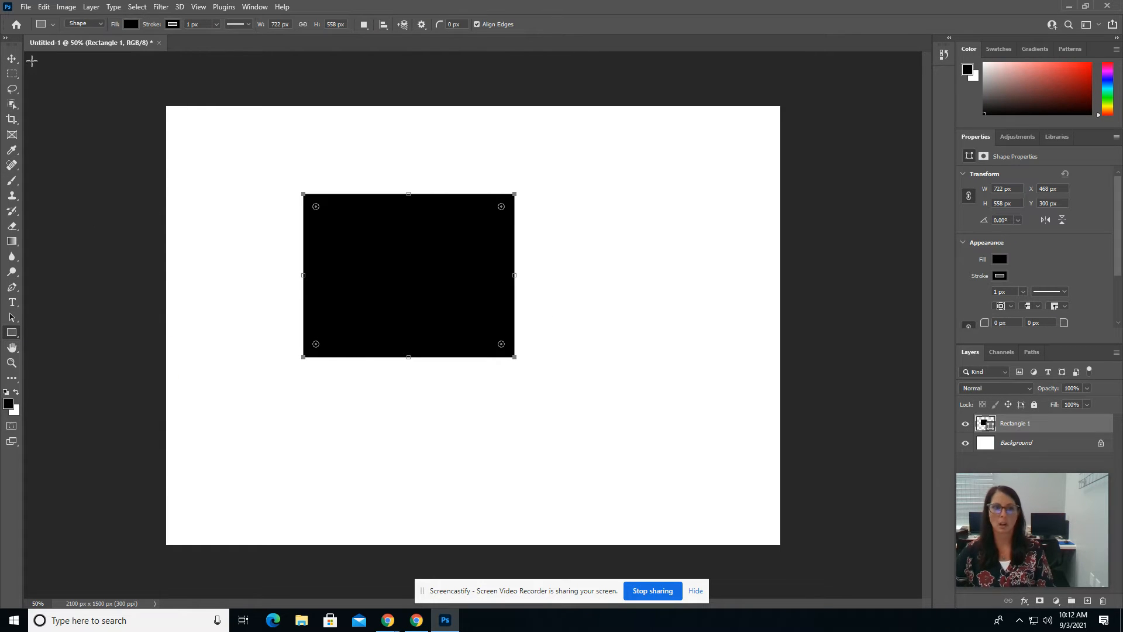
left_click(12, 61)
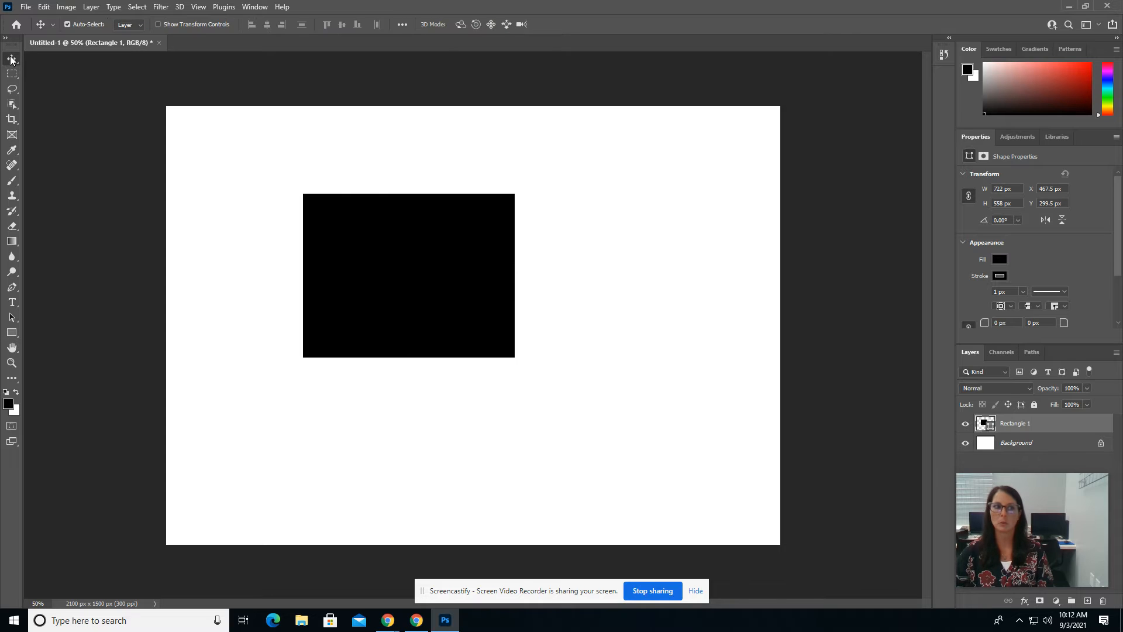
left_click(12, 333)
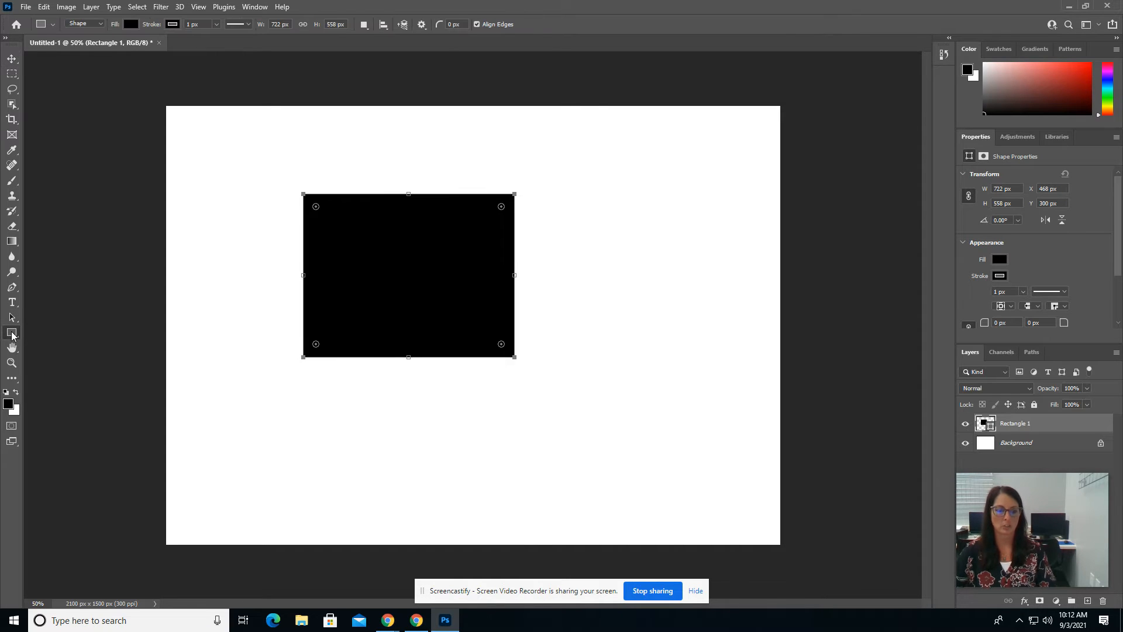
key("m")
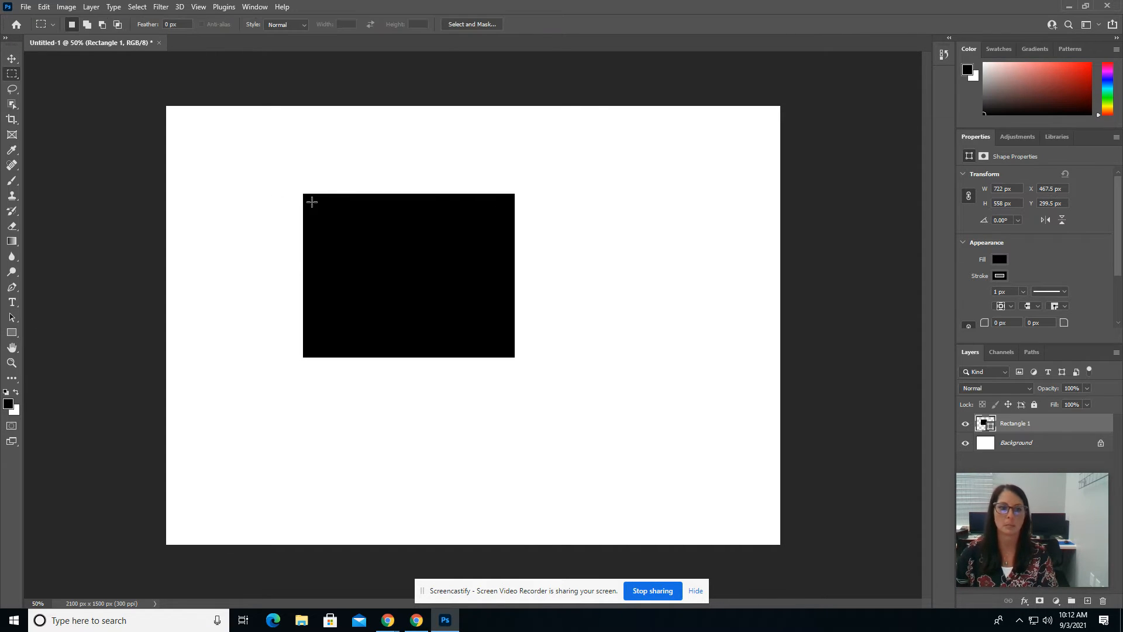
- Move the black rectangle towards the middle of the canvas, to about X 733.5 px and Y 403.5 px
left_click(12, 60)
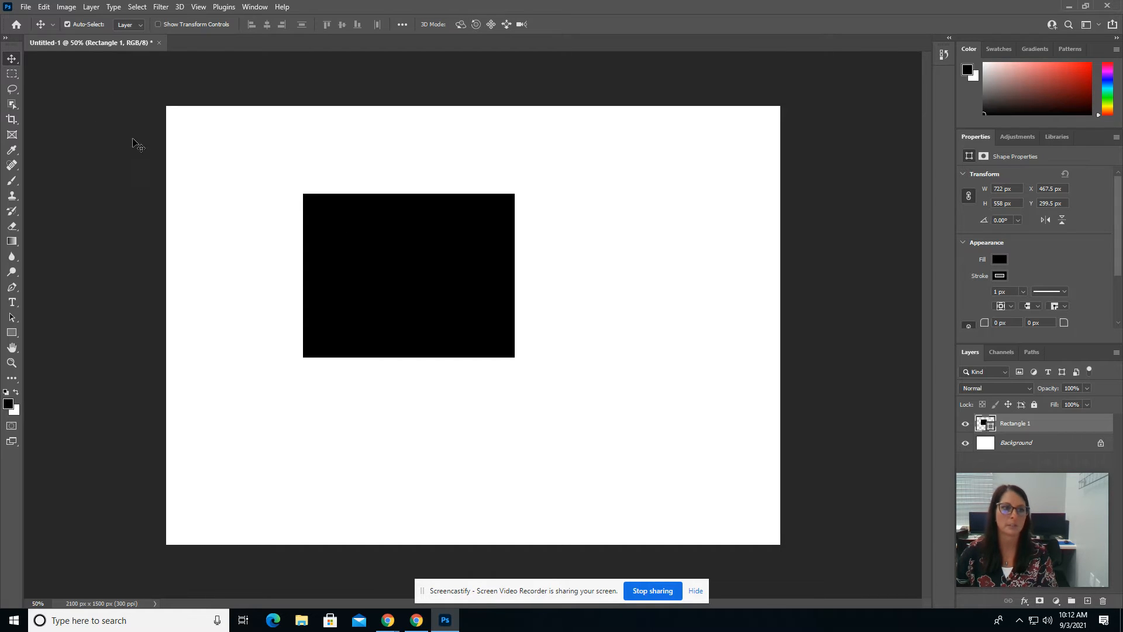
left_click_drag(403, 242, 479, 271)
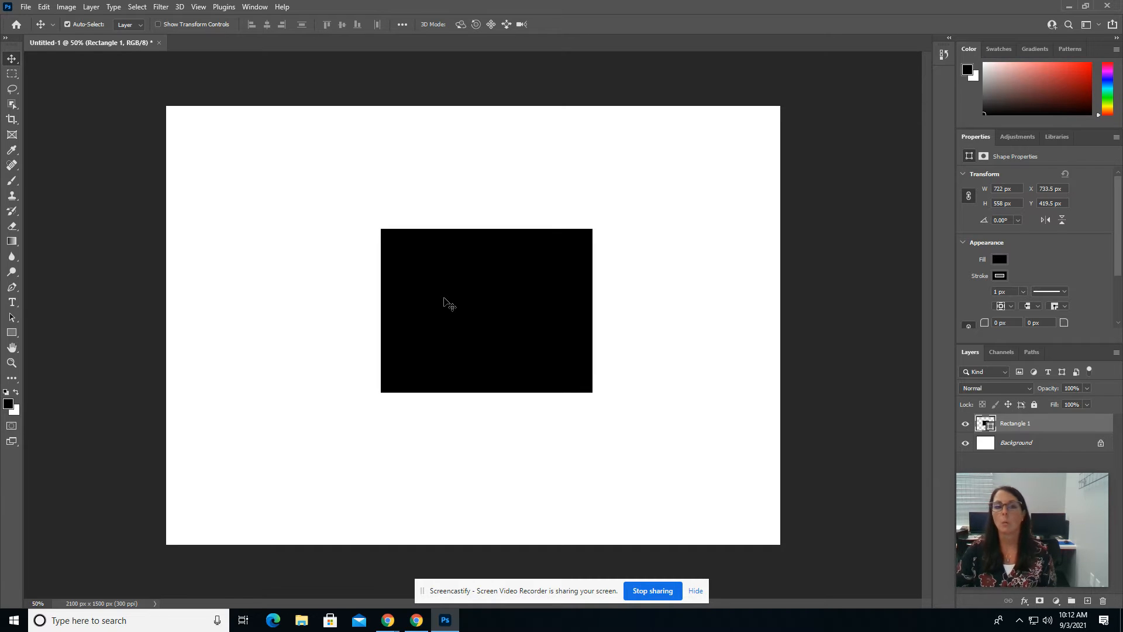
left_click_drag(444, 298, 448, 291)
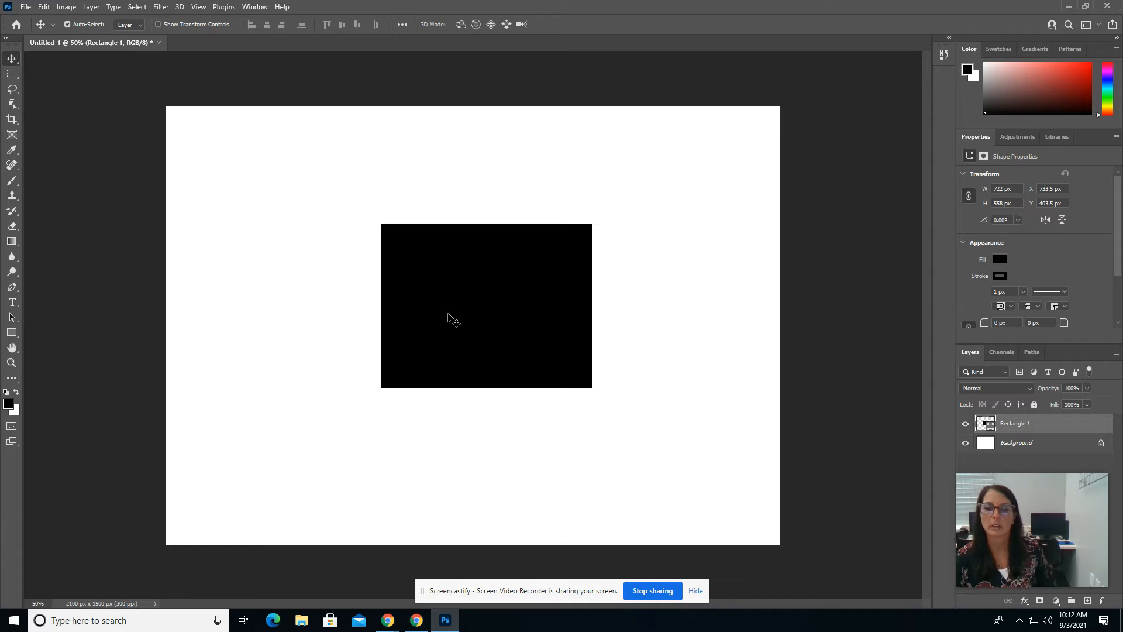
- Nudge the black rectangle in small increments, about 38 px to the right and 12 px up
key("Right")
key("Right")
key("Right")
key("Right")
key("Right")
key("Right")
key("Right")
key("Right")
key("Right")
key("Right")
key("Right")
key("Right")
key("Right")
key("Right")
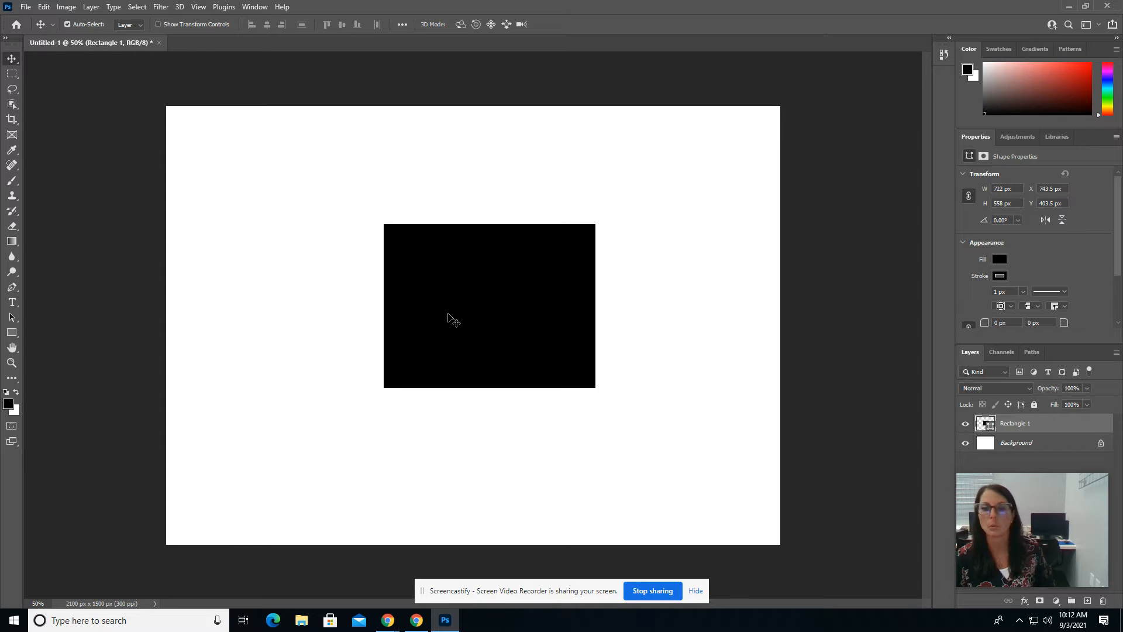
key("Right")
key("Right")
key("Right")
key("Right")
key("Right")
key("Right")
key("Right")
key("Right")
key("Right")
key("Right")
key("Right")
key("Right")
key("Right")
key("Right")
key("Right")
key("Right")
key("Right")
key("Right")
key("Right")
key("Right")
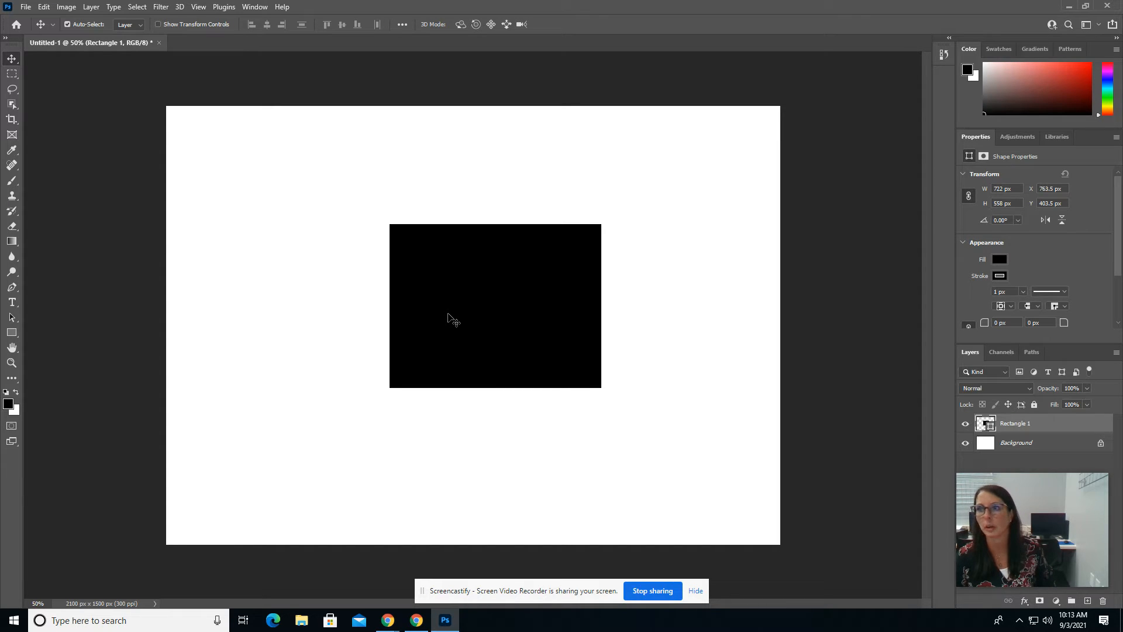
key("Right")
key("Right")
key("Up")
key("Up")
key("Up")
key("Up")
key("Up")
key("Up")
key("Up")
key("Up")
key("Up")
key("Up")
key("Up")
key("Up")
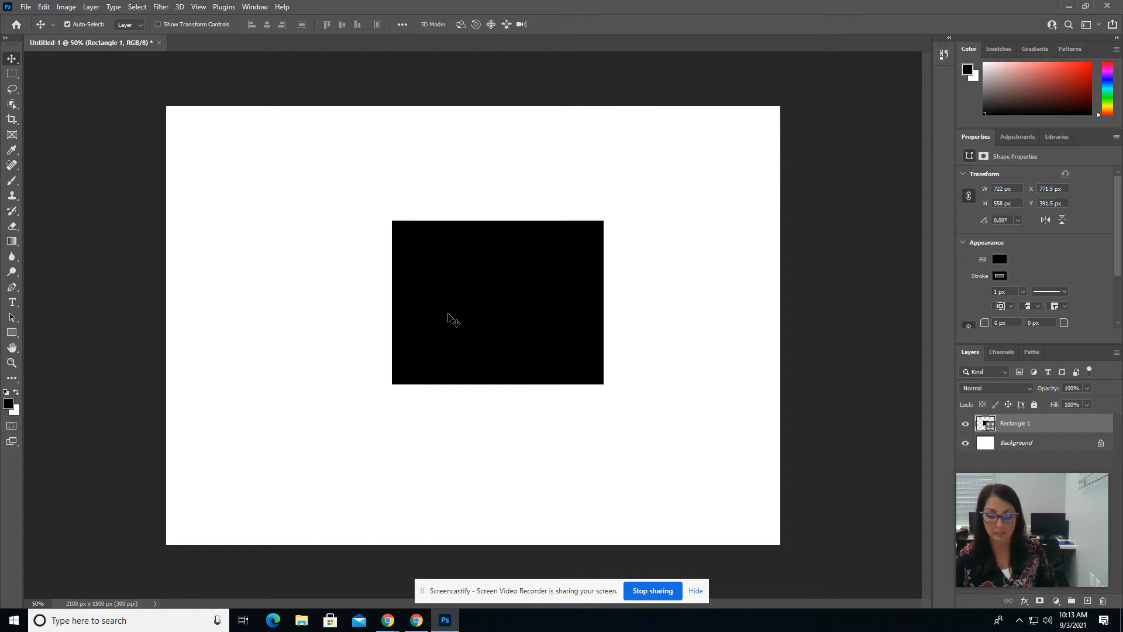
- Nudge the black rectangle back about 10 px to the left and 4 px down
key("Left")
key("Left")
key("Left")
key("Left")
key("Left")
key("Left")
key("Left")
key("Left")
key("Left")
key("Left")
key("Down")
key("Down")
key("Down")
key("Down")
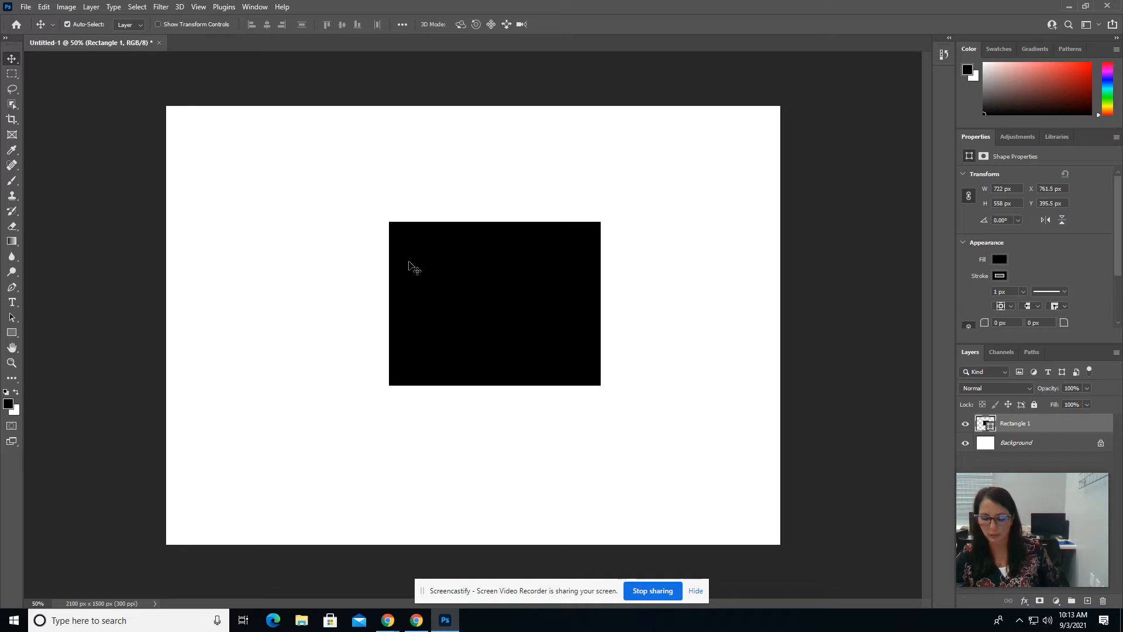
- Make a roughly circular selection inside the black rectangle with the Elliptical Marquee tool
left_click(9, 76)
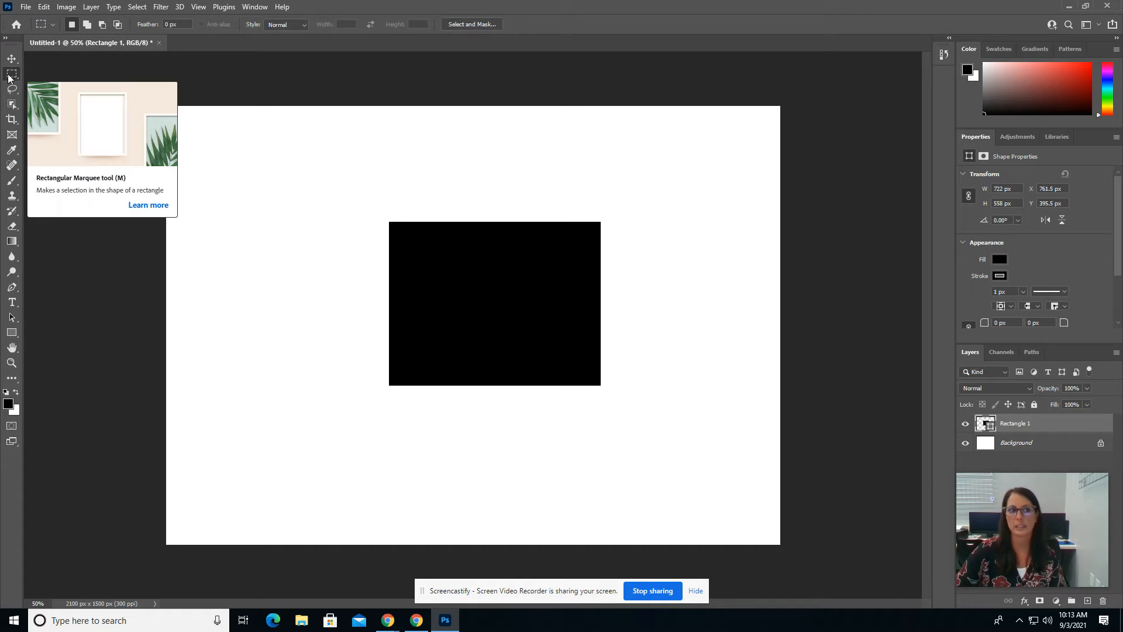
right_click(9, 76)
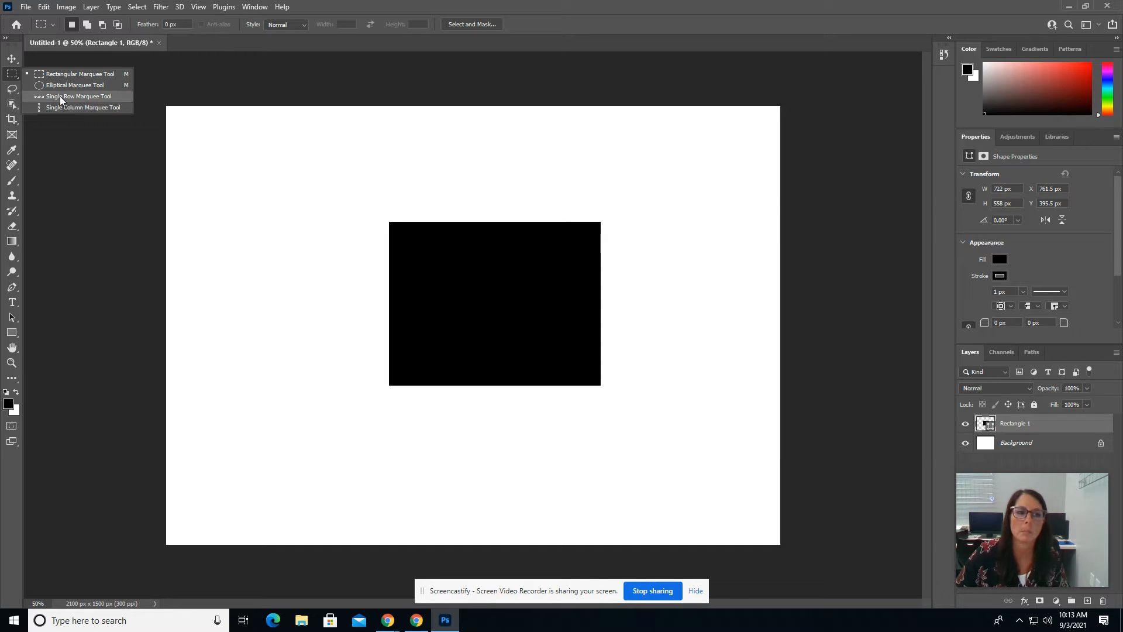
left_click(11, 75)
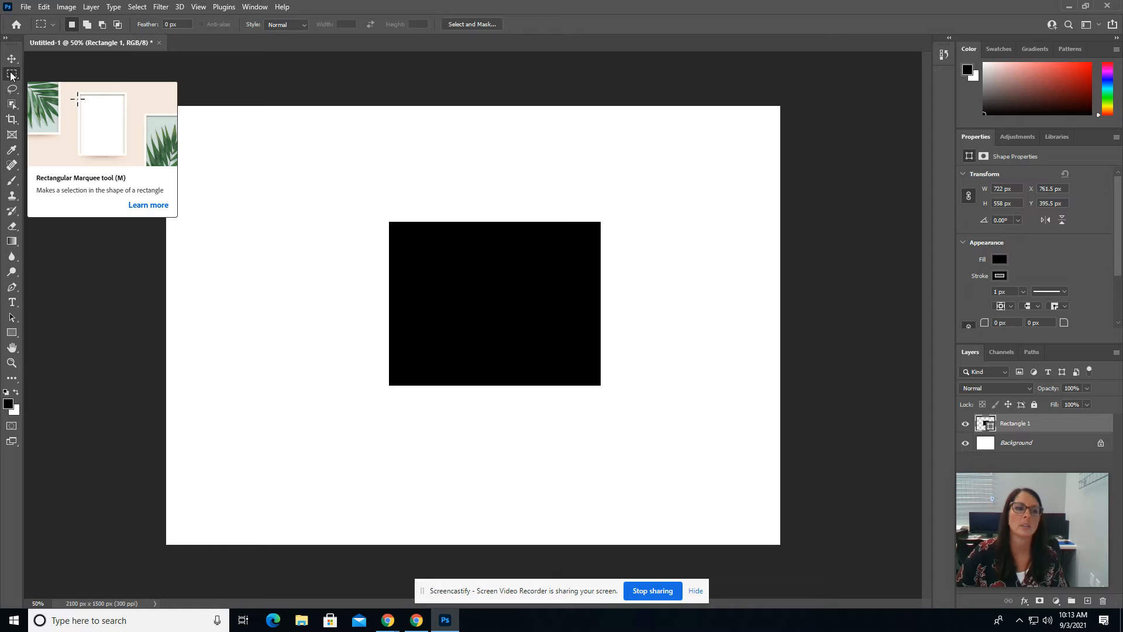
right_click(11, 76)
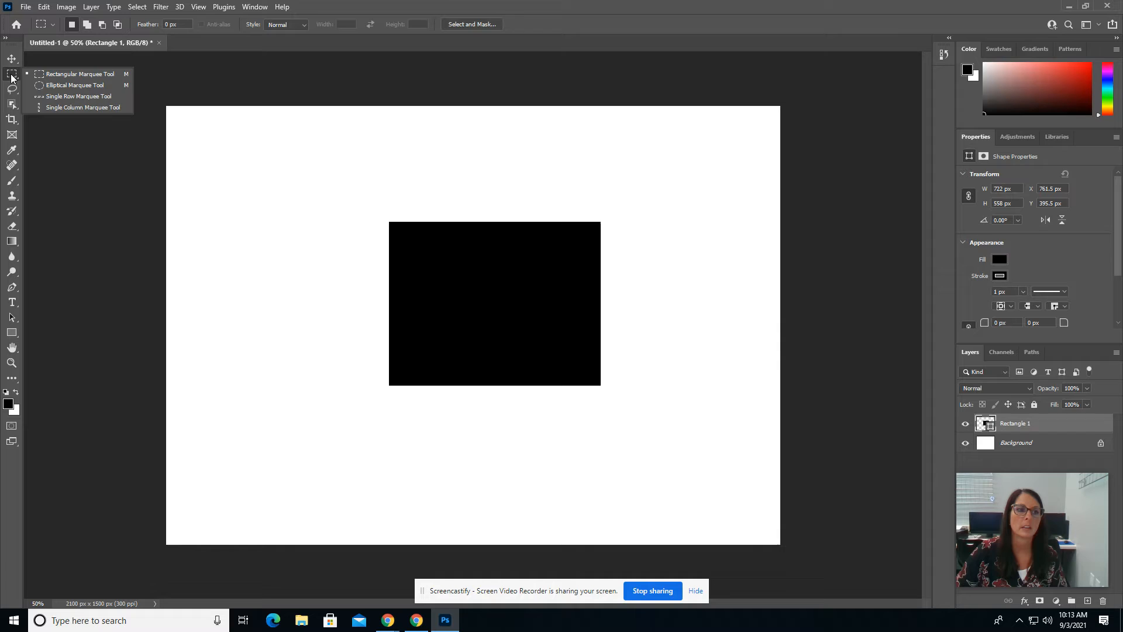
left_click(58, 86)
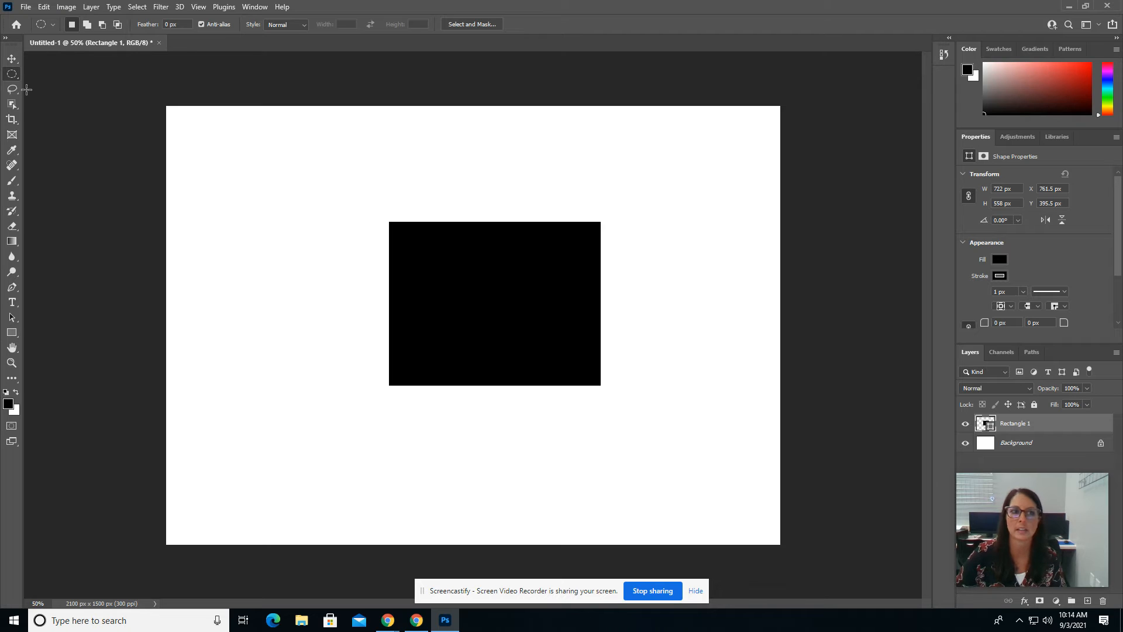
left_click_drag(432, 252, 536, 348)
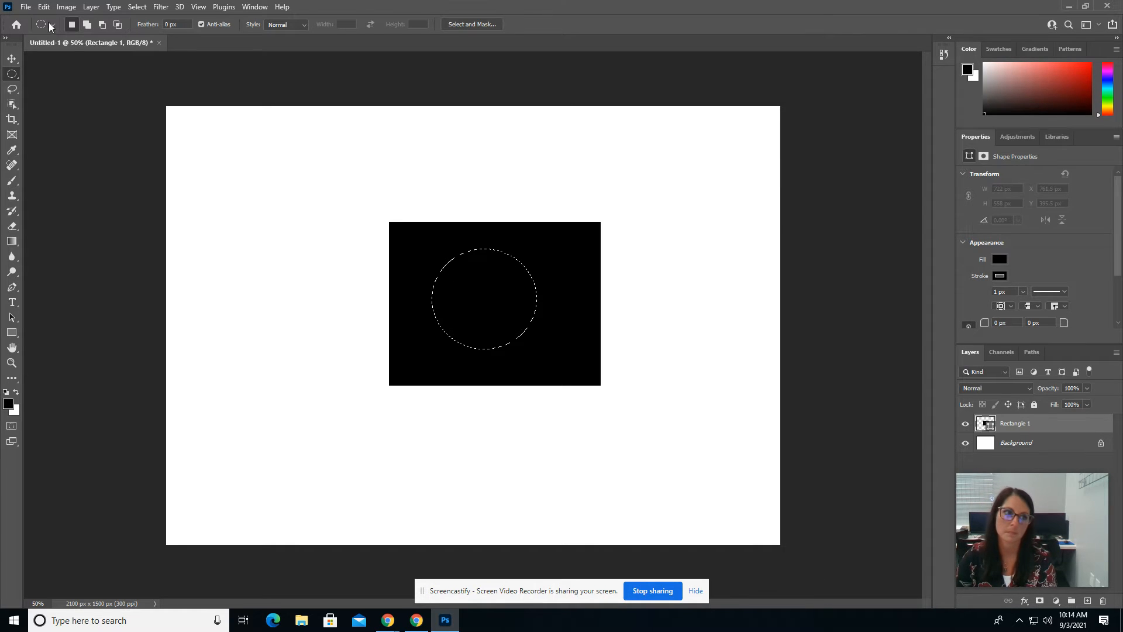
- Rasterize the black rectangle's layer, delete the circular selected area from it, and clear the selection
key("Delete")
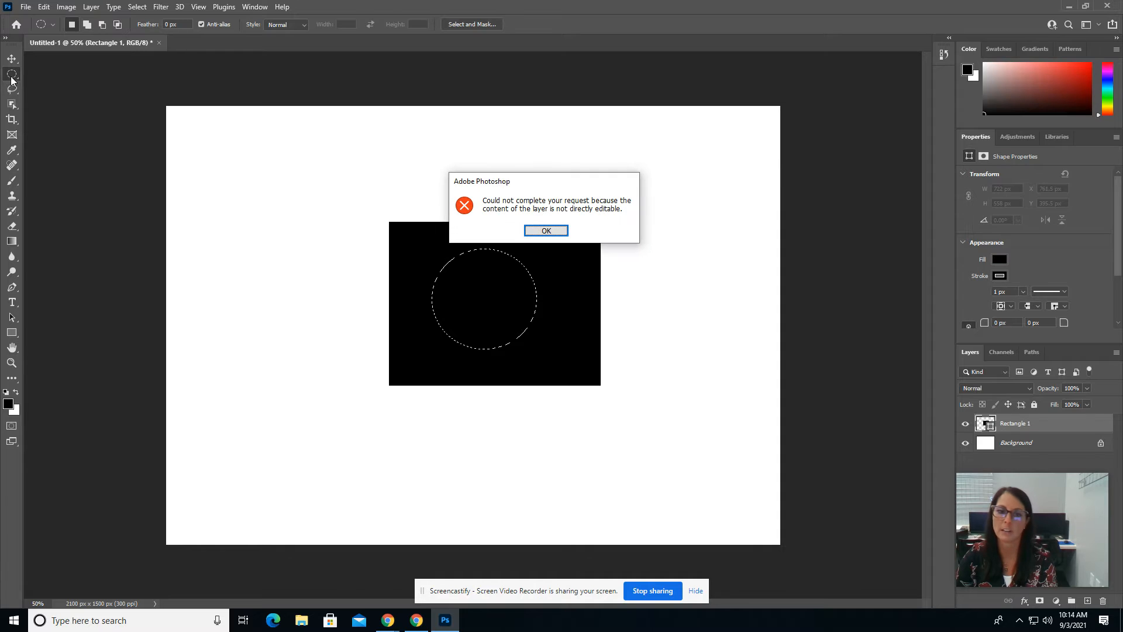
left_click(558, 231)
right_click(1064, 428)
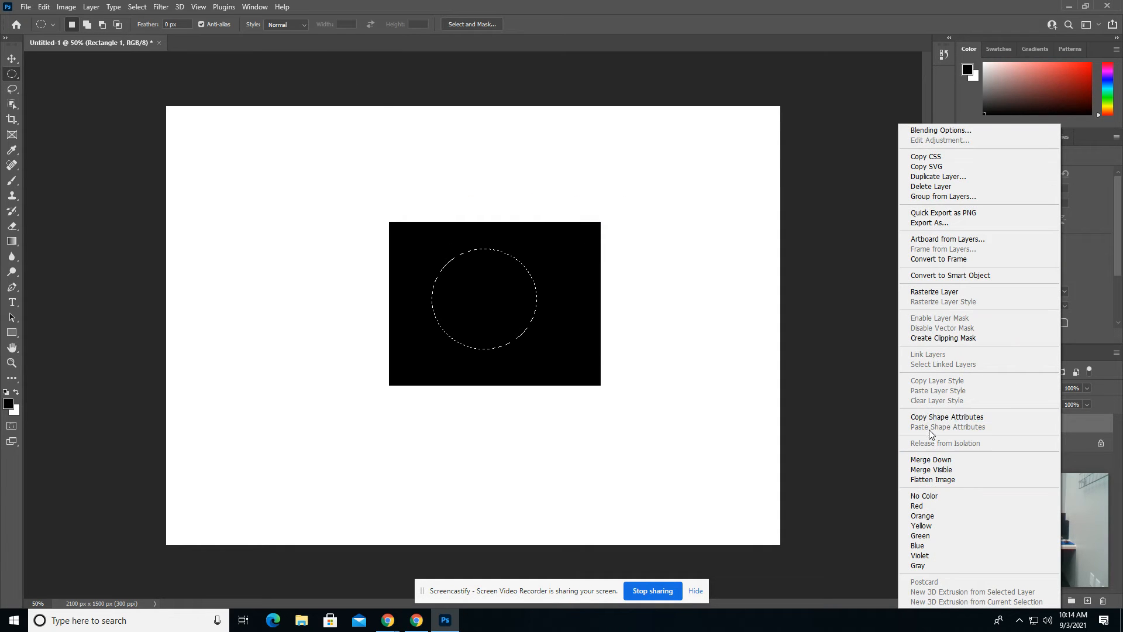
left_click(936, 291)
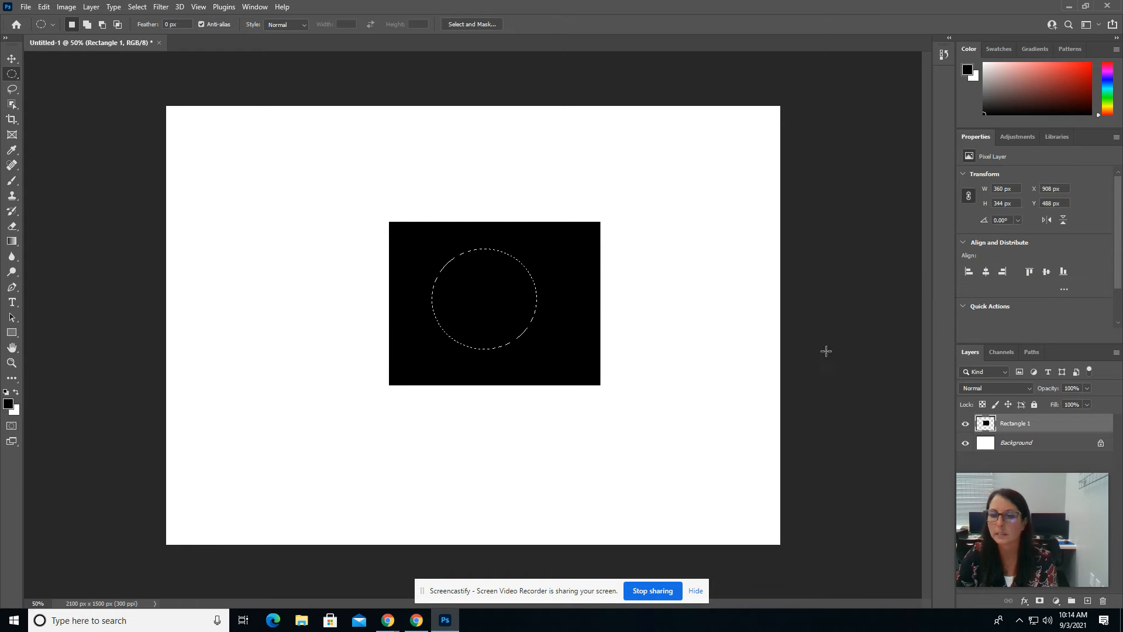
key("Delete")
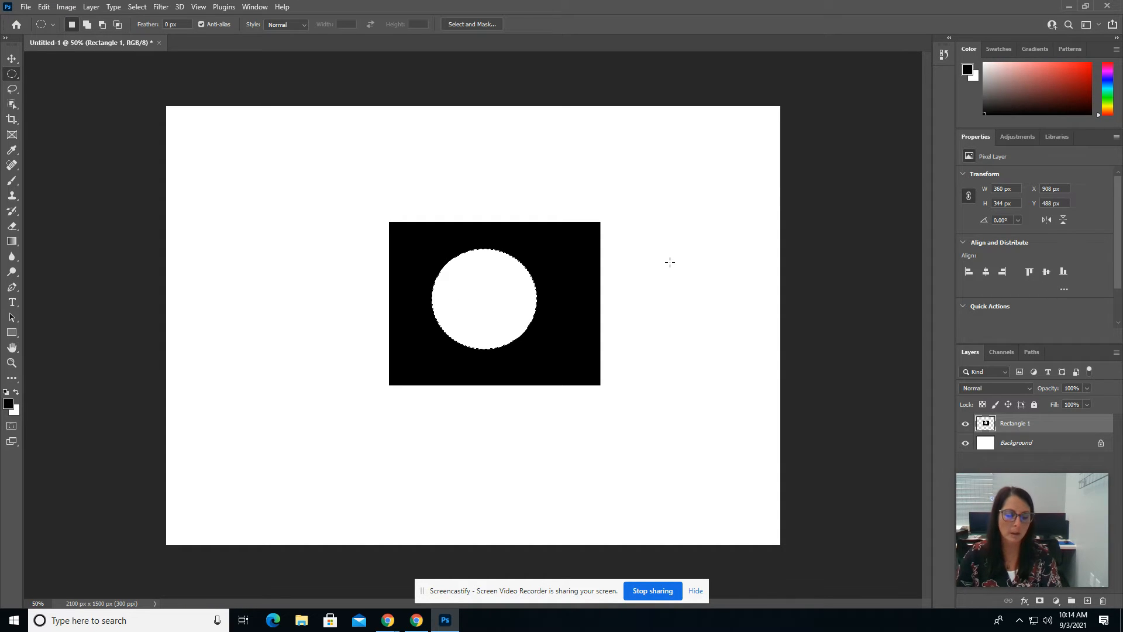
key("ctrl+d")
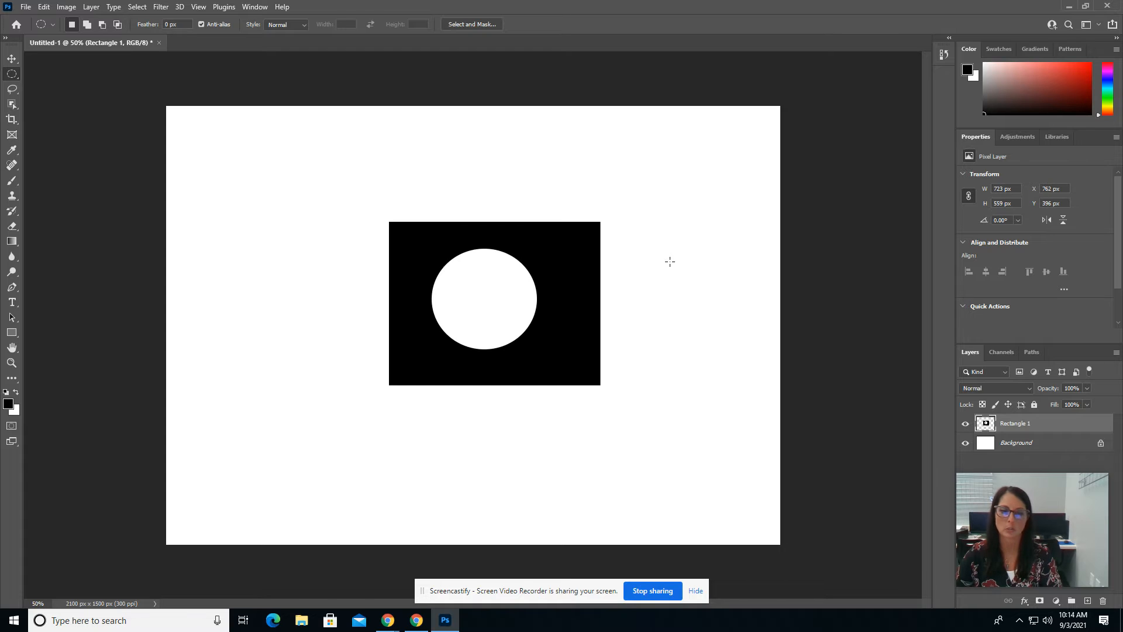
- Move the black rectangle with its circular hole up and slightly left, to about X 738 px and Y 304 px
left_click(11, 58)
left_click_drag(402, 228, 458, 204)
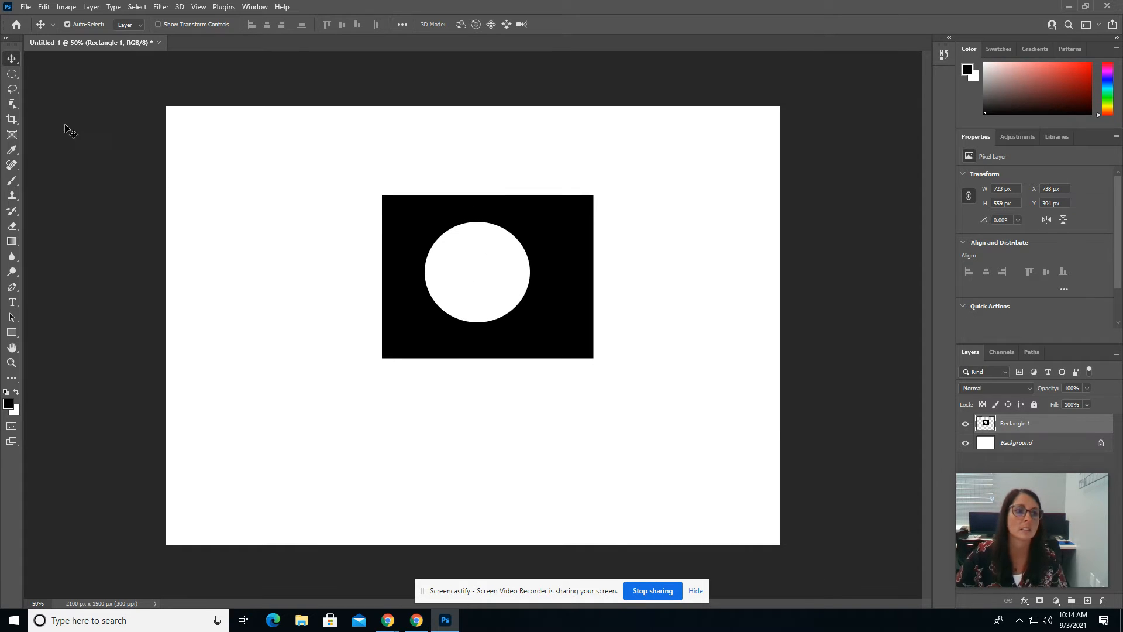
- Cut strips off the black rectangle's right and top edges using Rectangular Marquee selections
left_click(11, 74)
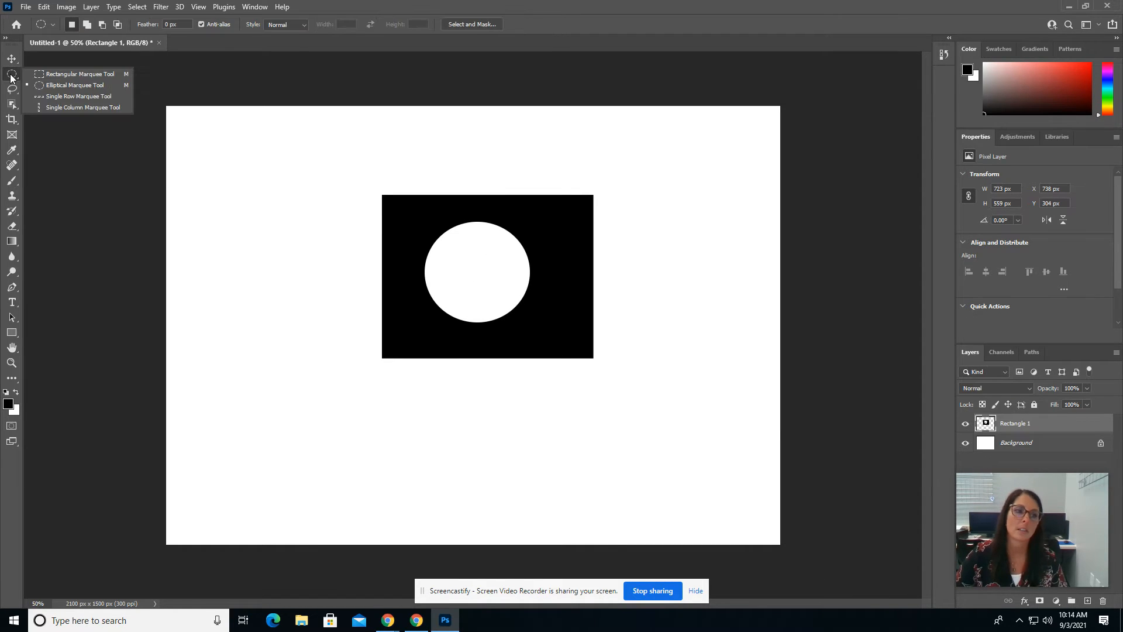
left_click(62, 75)
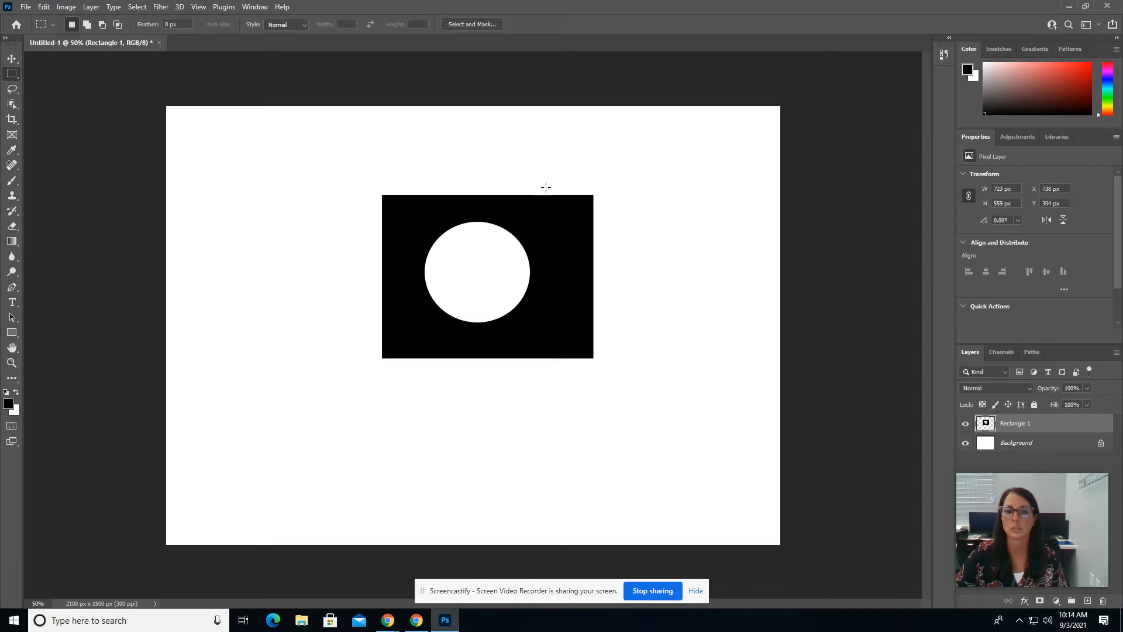
left_click_drag(546, 188, 647, 396)
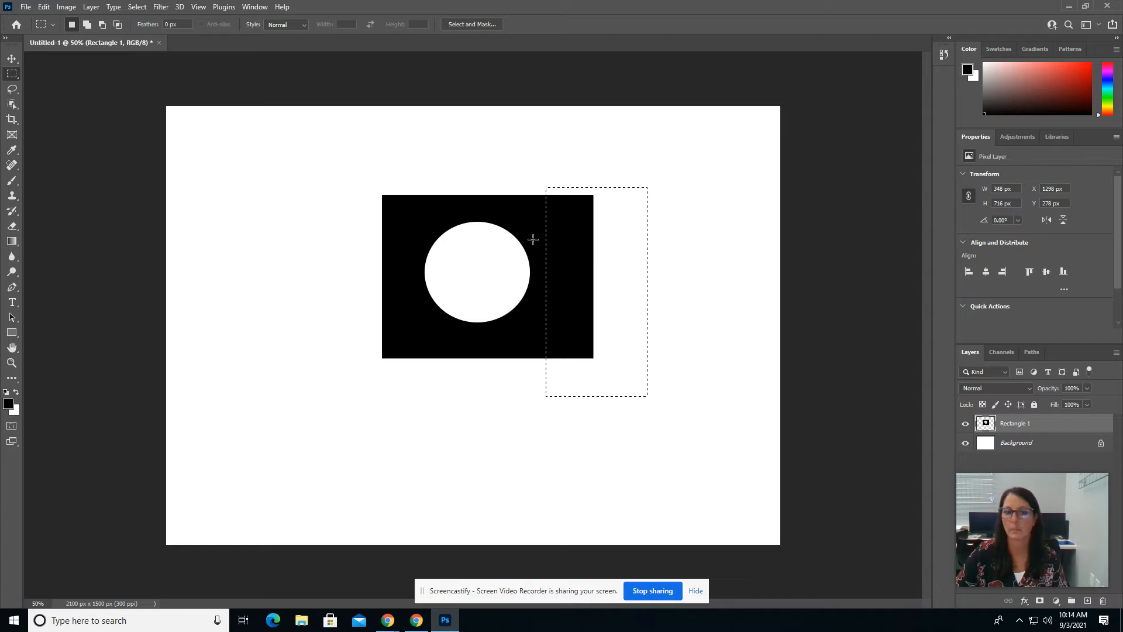
key("Delete")
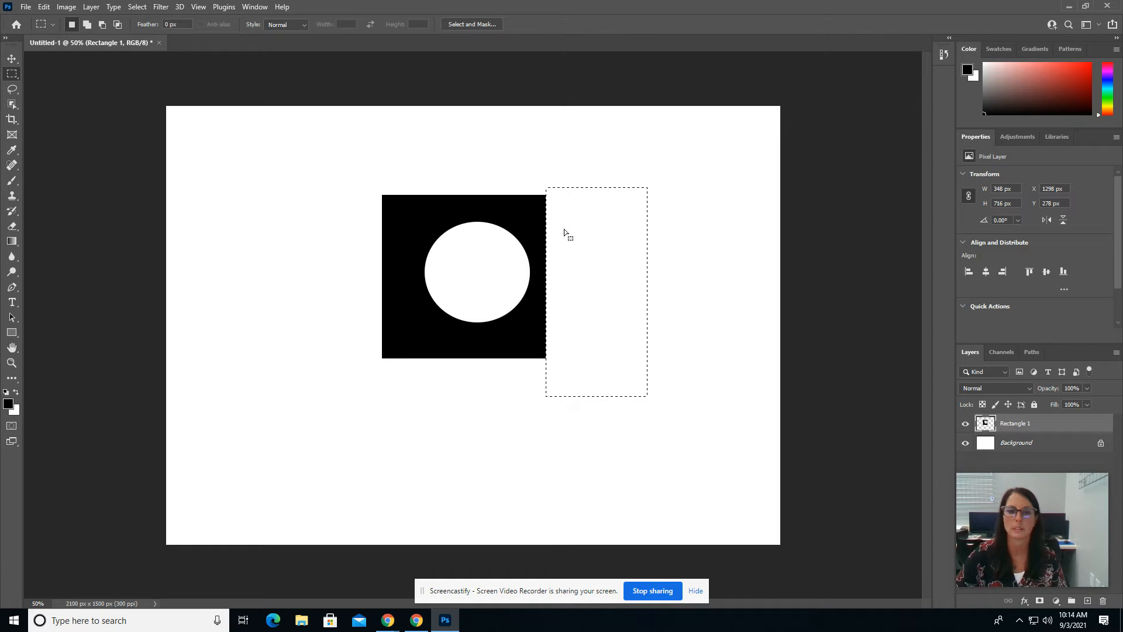
left_click_drag(353, 168, 562, 210)
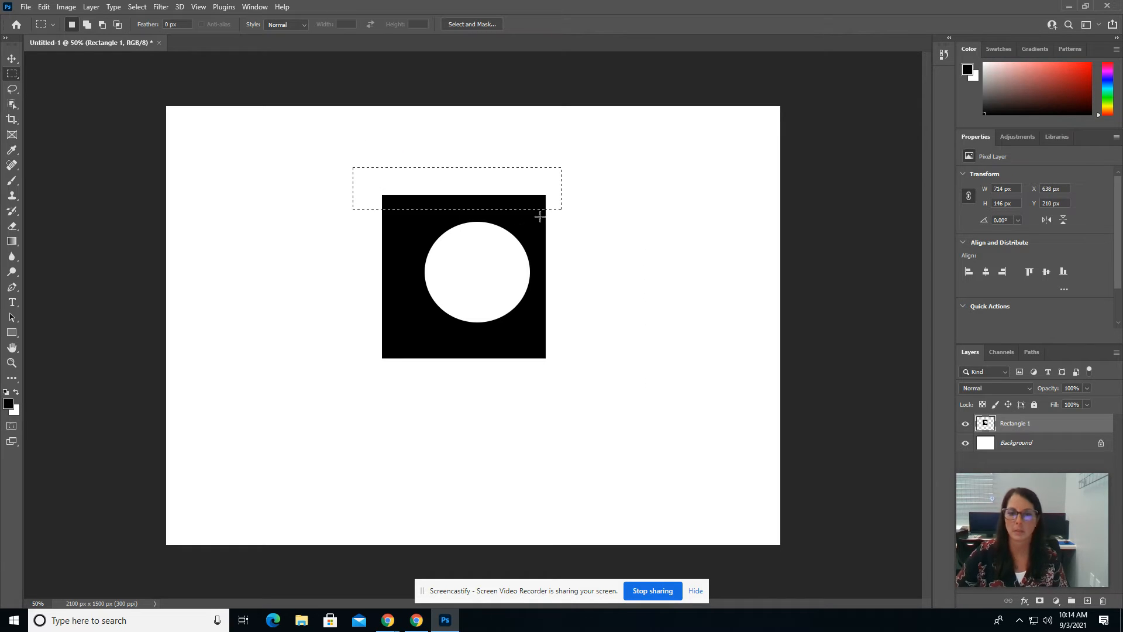
key("Delete")
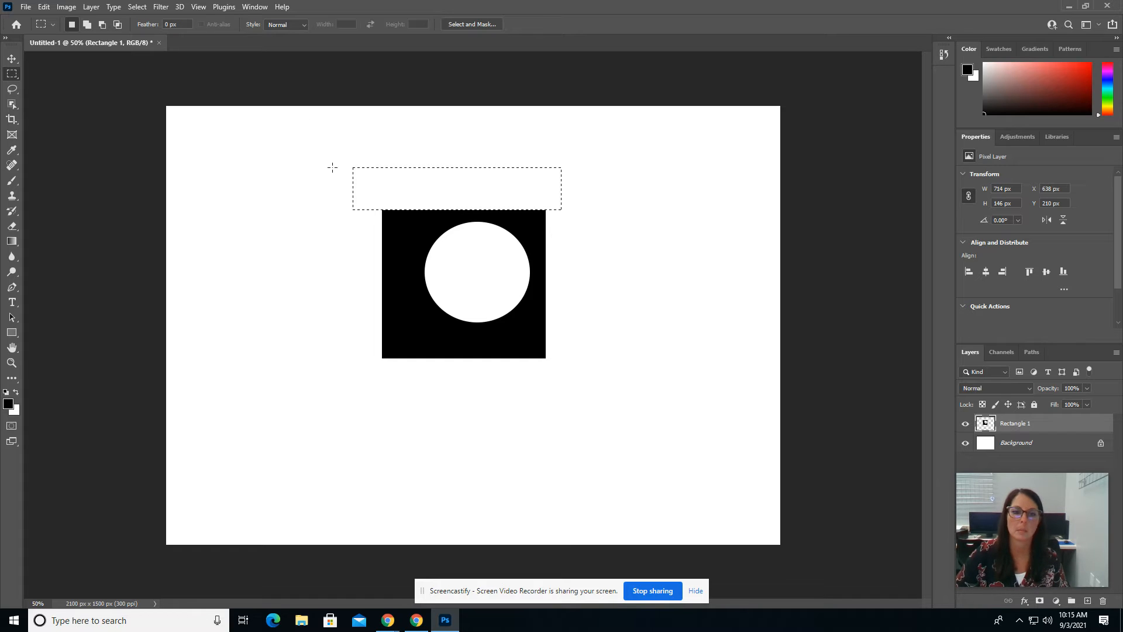
- Cut strips off the black shape's left and bottom edges with rectangular selections, then clear the selection
left_click_drag(357, 185, 409, 370)
key("Delete")
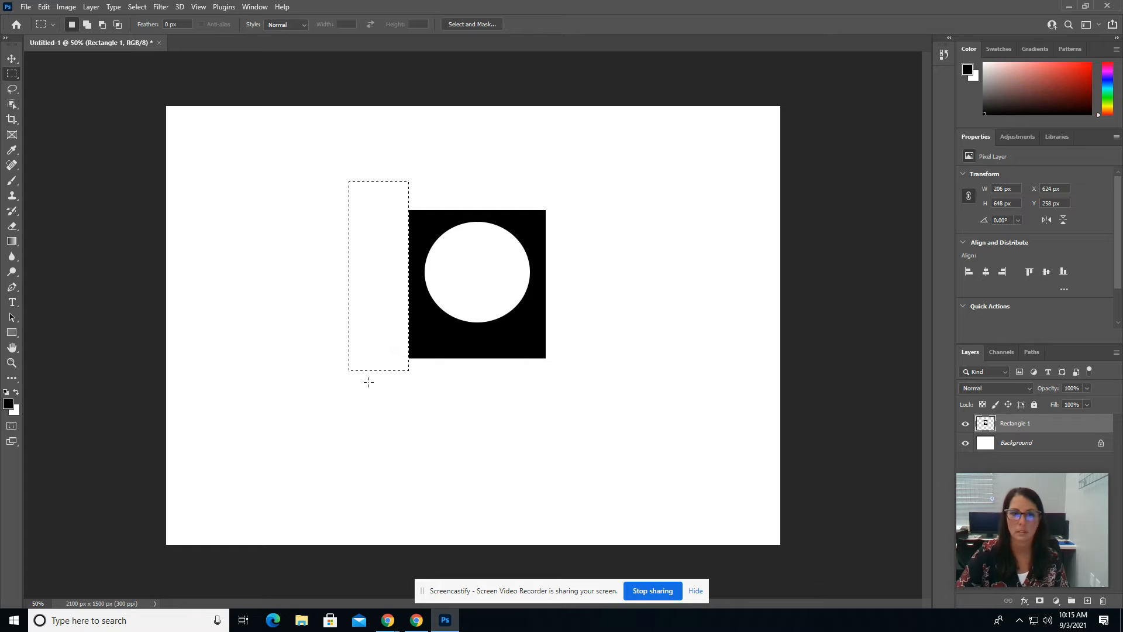
left_click(384, 332)
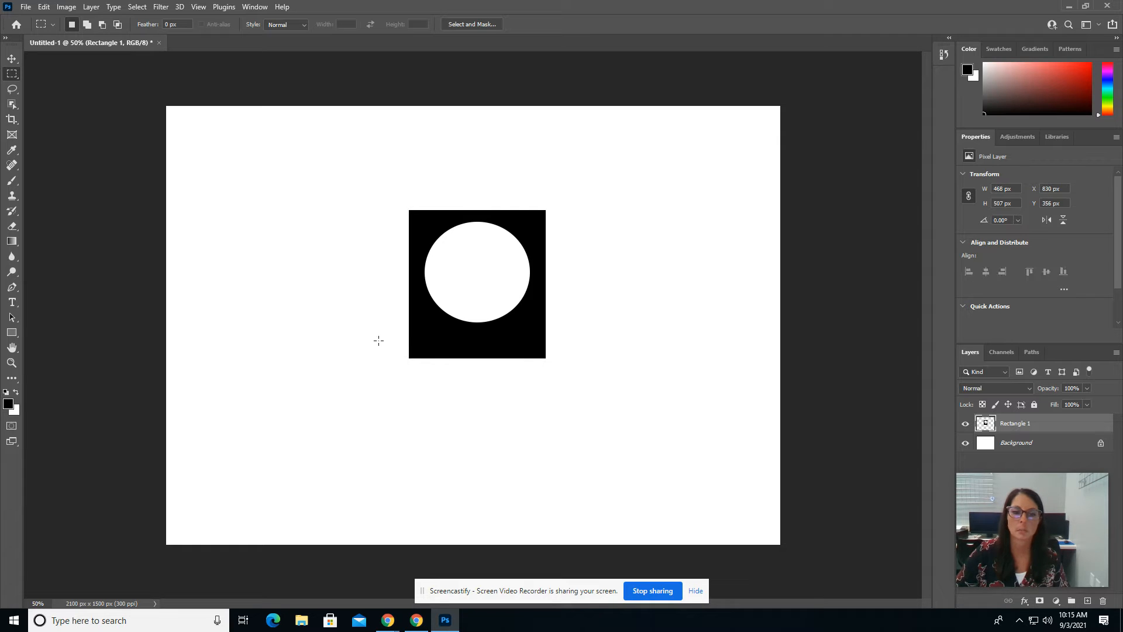
left_click_drag(386, 339, 592, 396)
key("Delete")
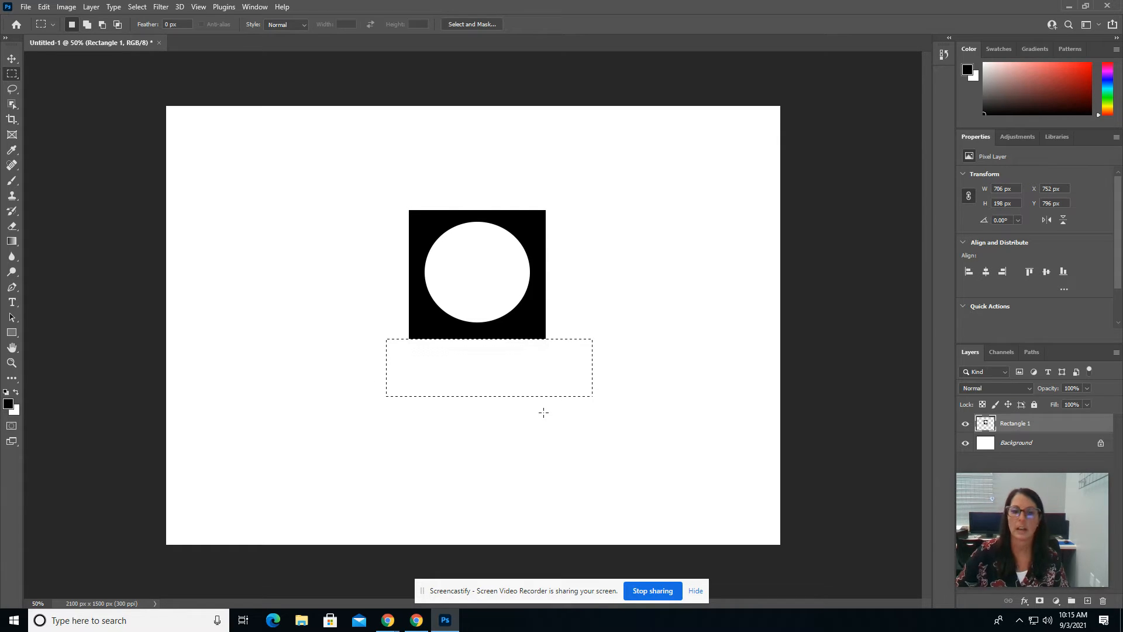
left_click(410, 285)
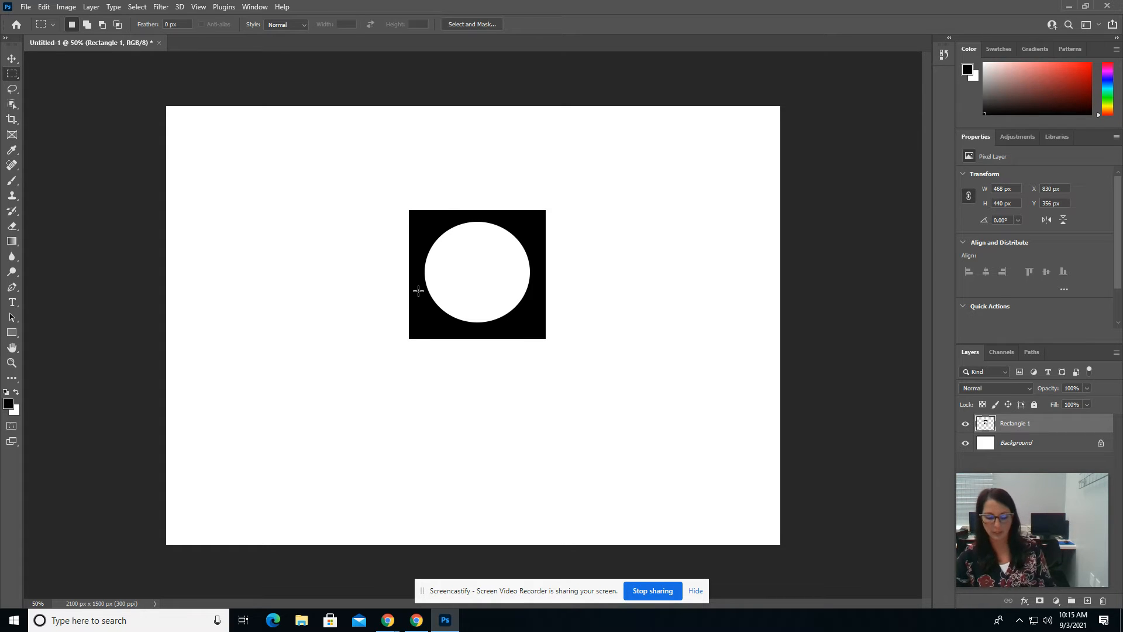
- Look through the lasso tool variants, examining the Lasso and Polygonal Lasso tools
left_click(12, 90)
right_click(11, 93)
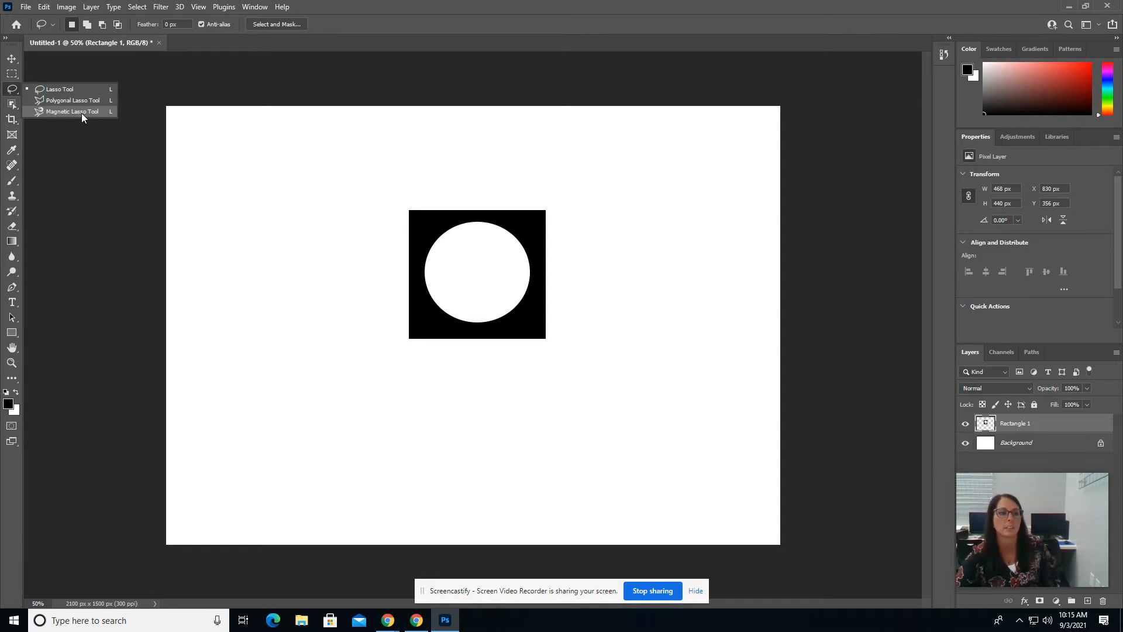
left_click(52, 89)
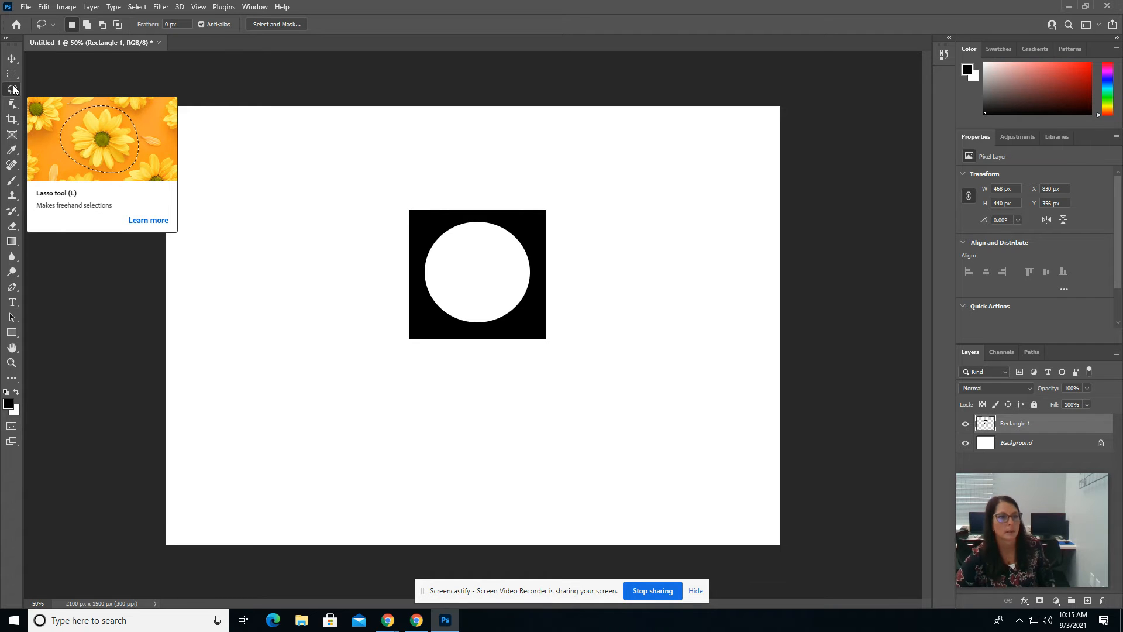
right_click(13, 89)
left_click(54, 101)
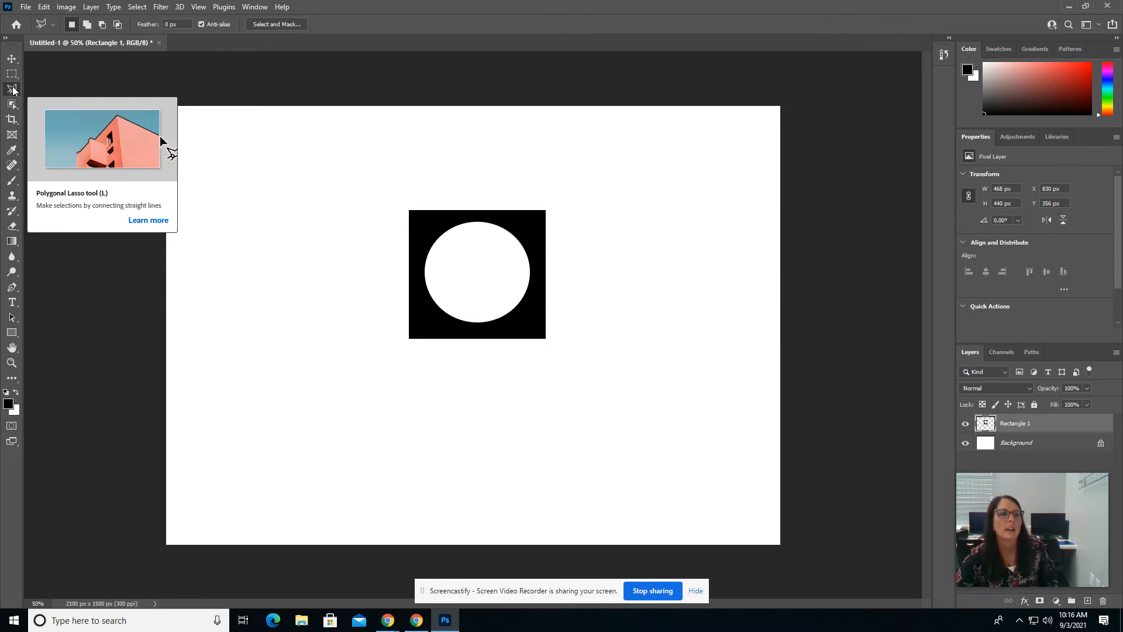
- Try a loose freehand selection across the whole canvas with the Magnetic Lasso tool, and clear it
right_click(13, 90)
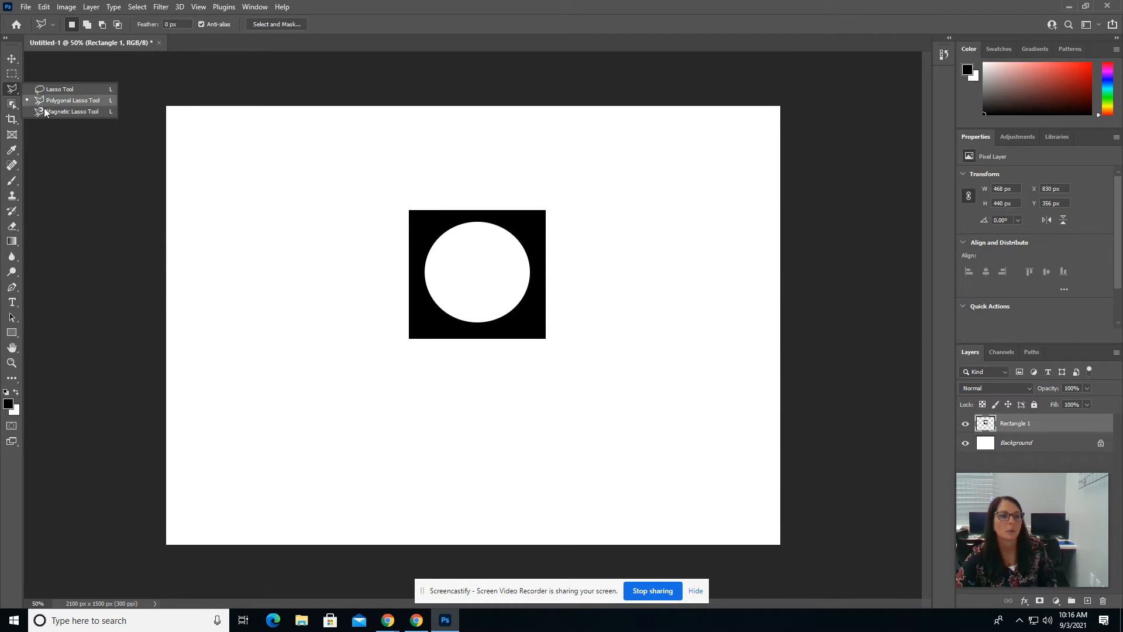
left_click(44, 108)
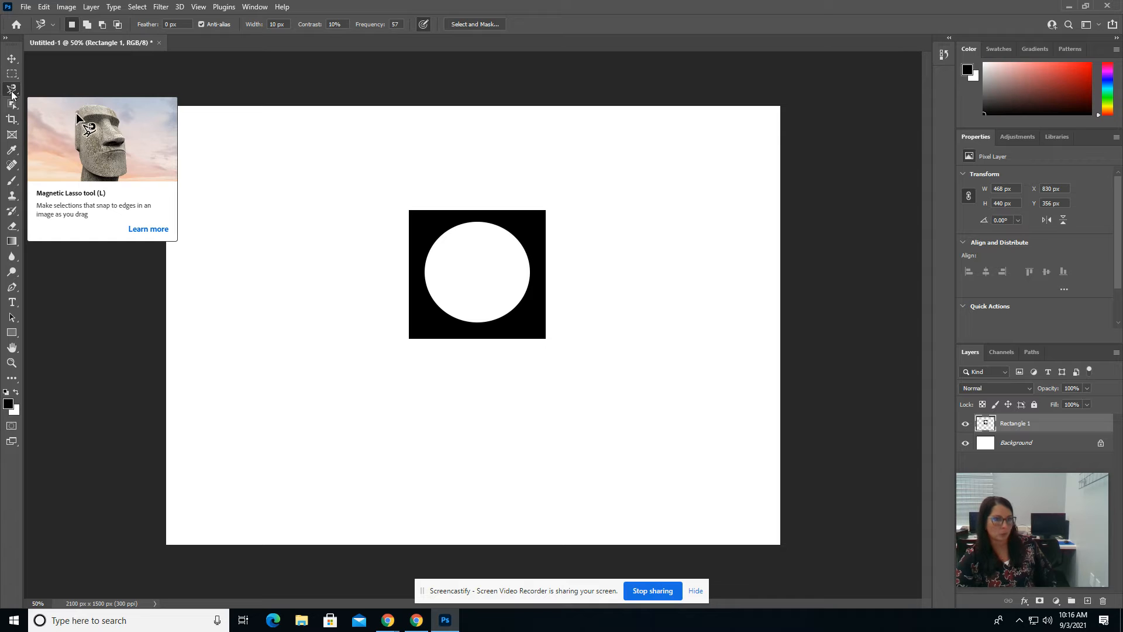
left_click(238, 170)
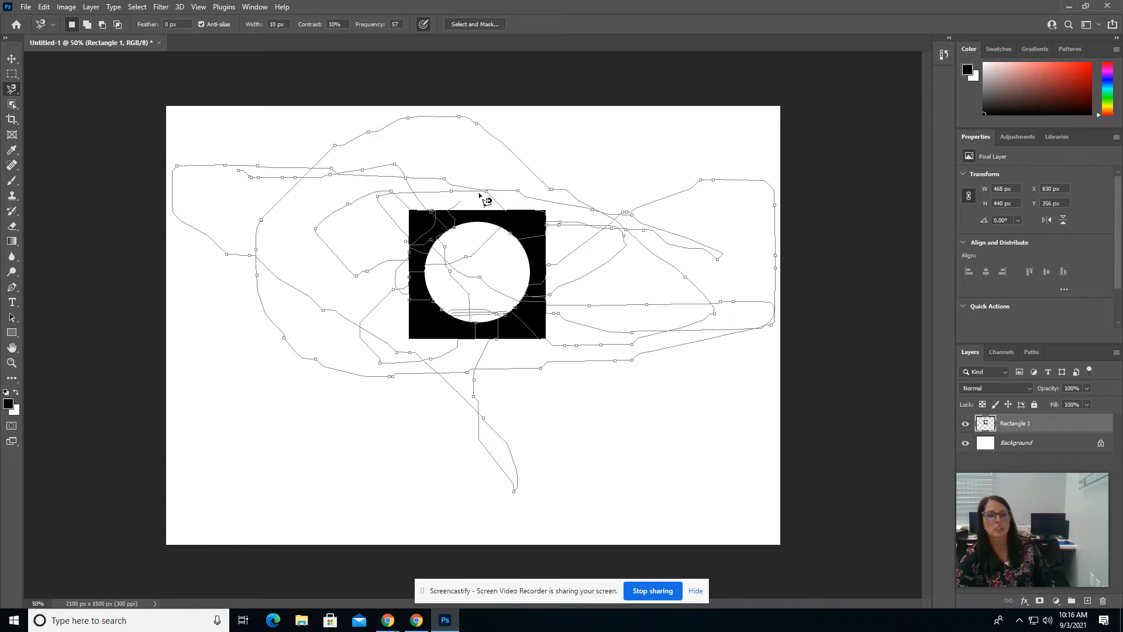
double_click(601, 390)
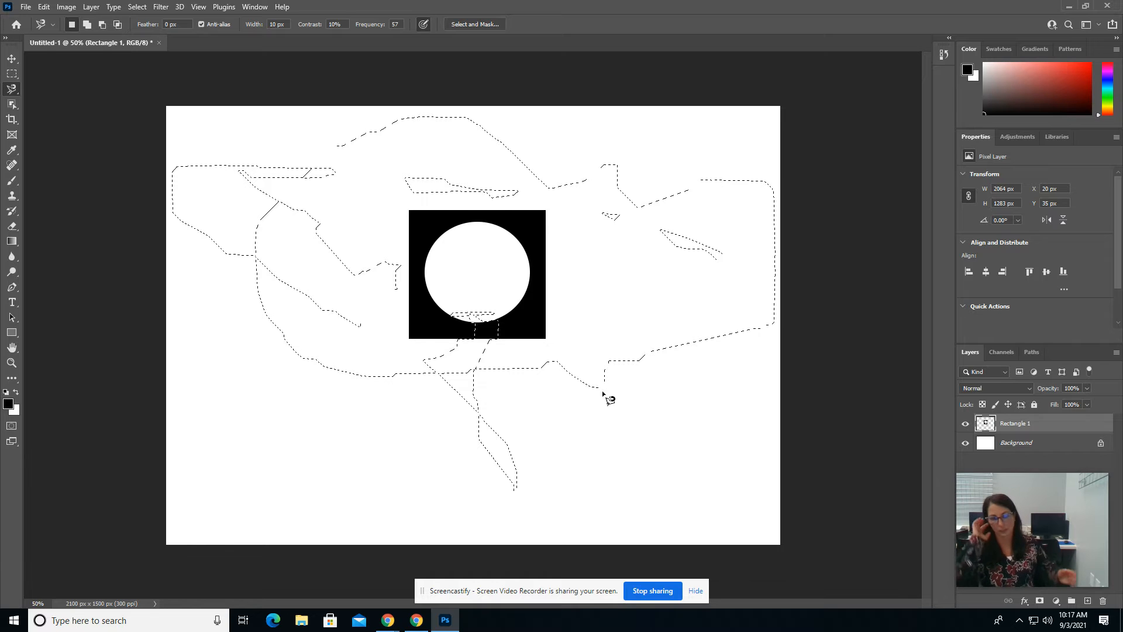
left_click(604, 394)
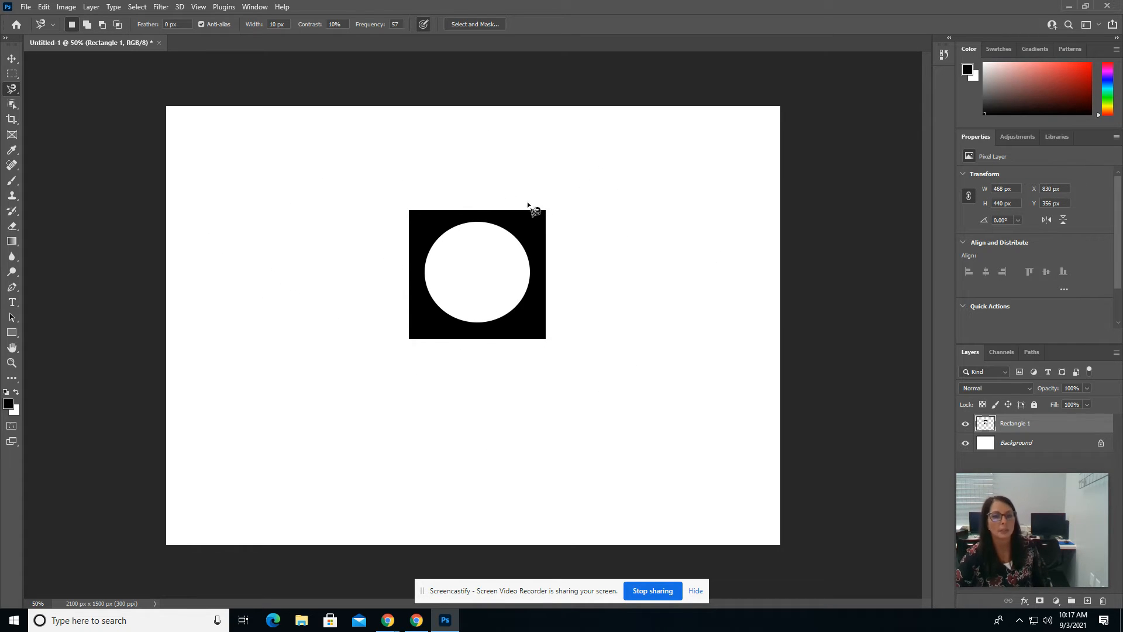
- Trace around the outer edges of the black square with the Magnetic Lasso tool, and clear the selection
left_click(410, 212)
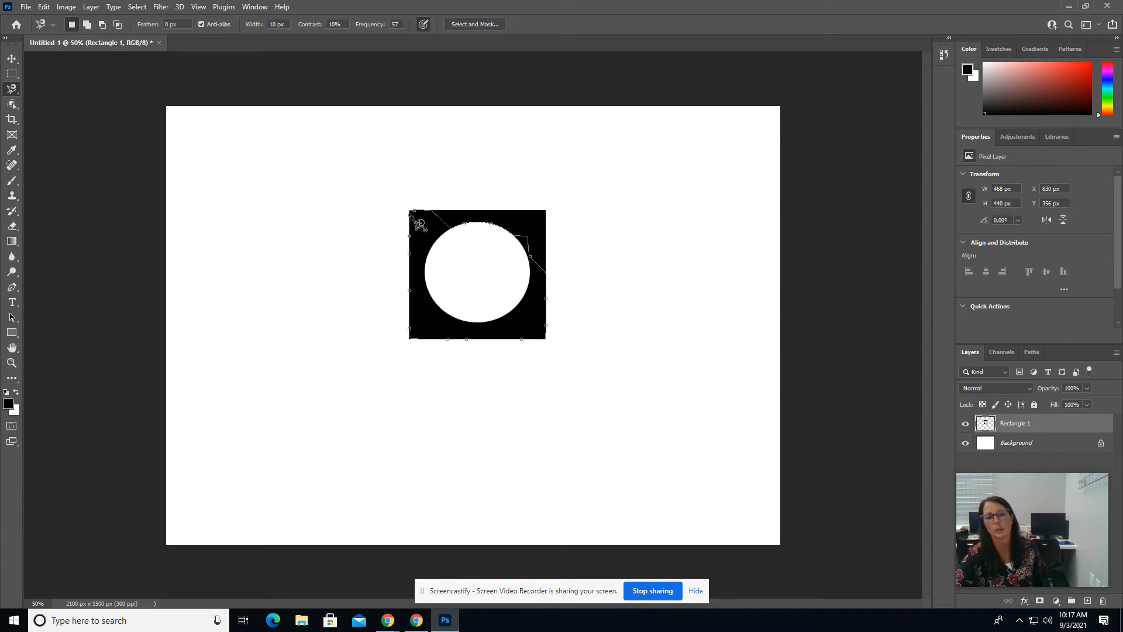
left_click(412, 216)
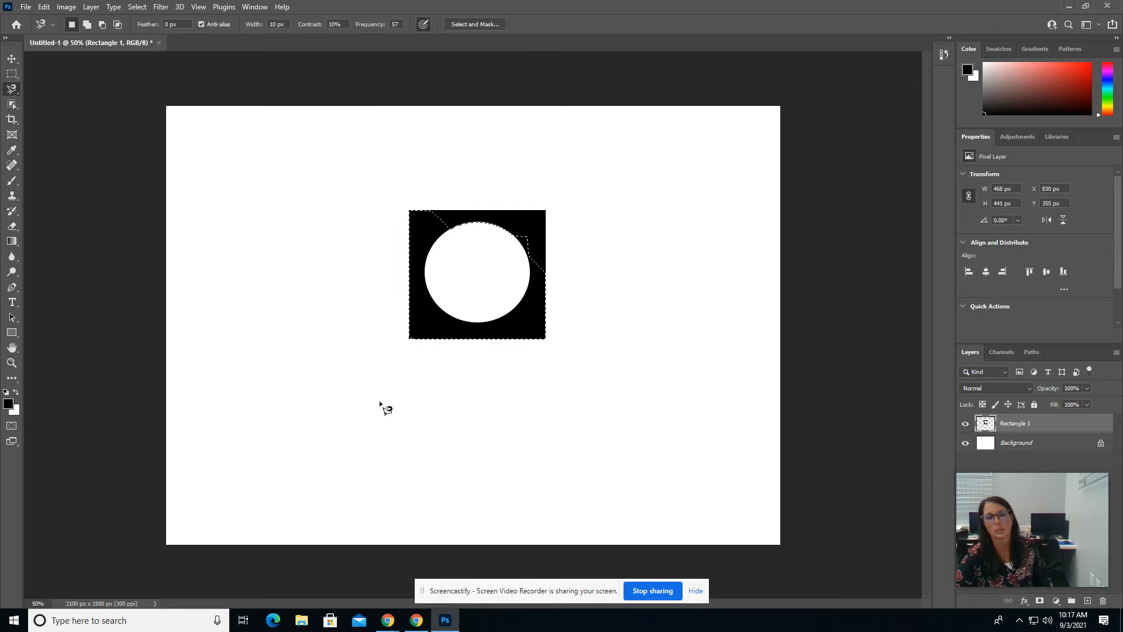
key("ctrl+d")
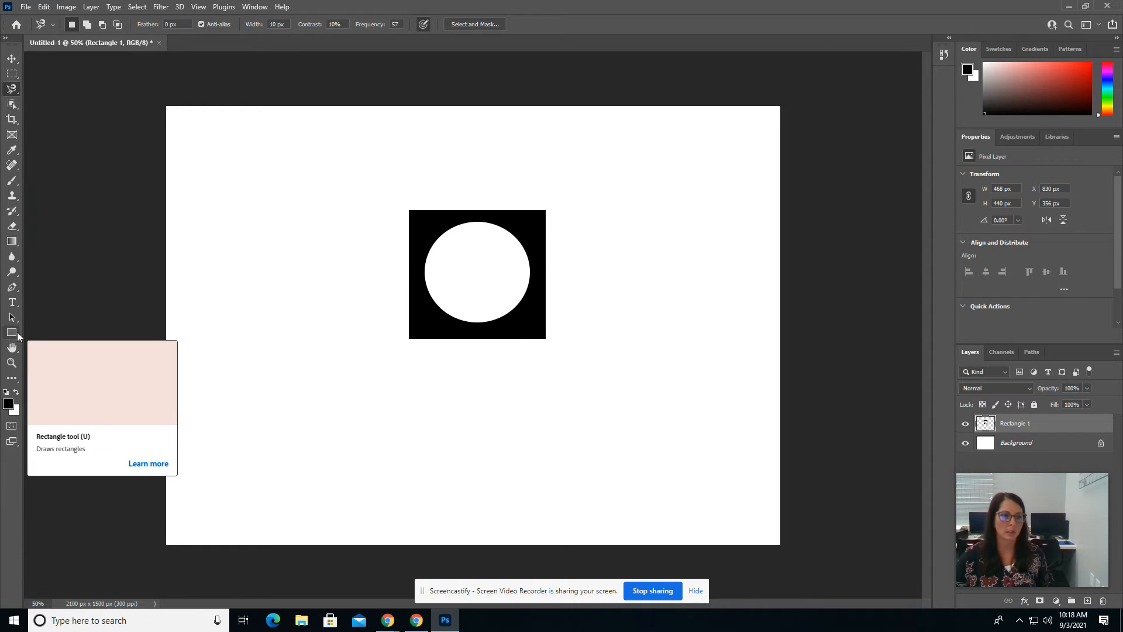
- Set the foreground color to a medium blue
left_click(8, 403)
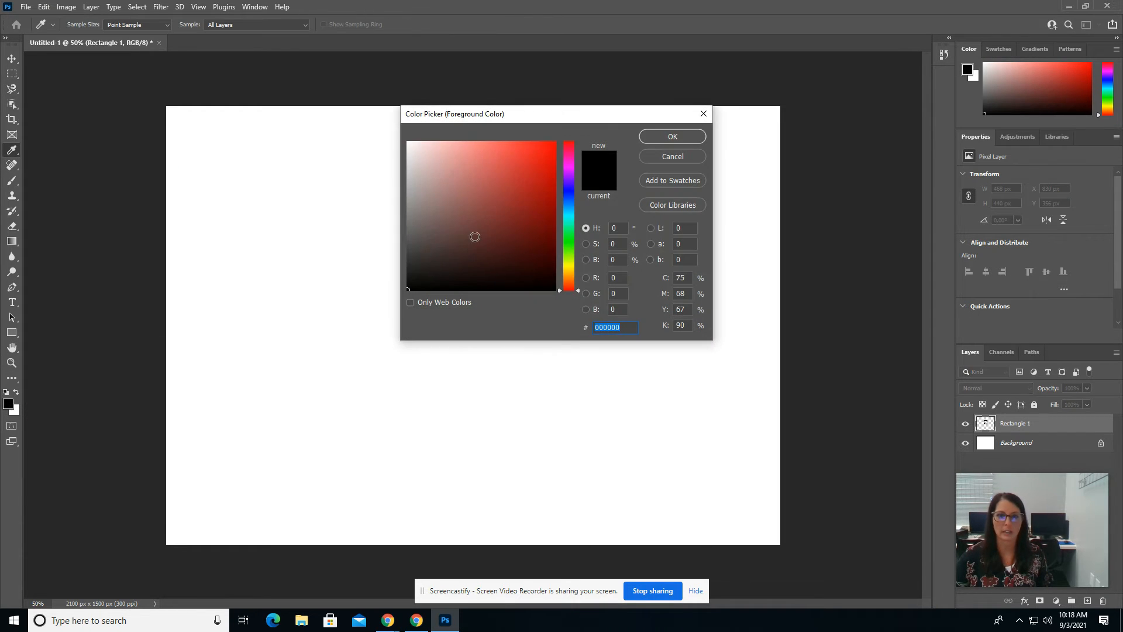
left_click(554, 228)
left_click_drag(571, 205, 571, 212)
left_click(541, 173)
left_click(673, 136)
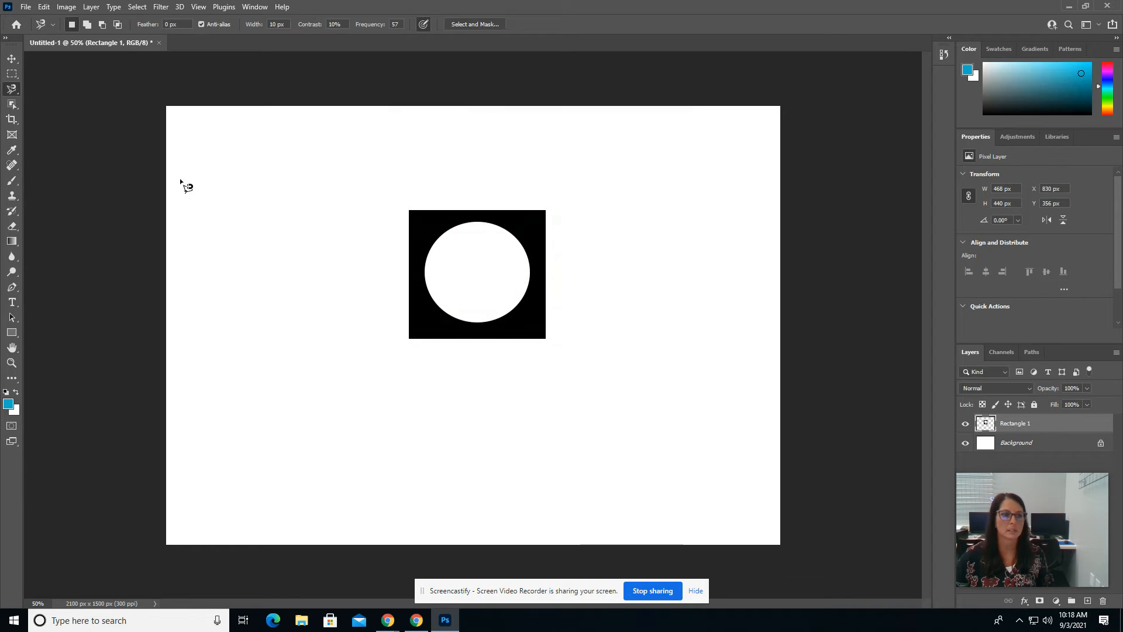
- Draw two blue rectangles, about 410 × 568 px left of the black square and about 358 × 602 px right of it
left_click(12, 333)
left_click_drag(244, 184, 364, 350)
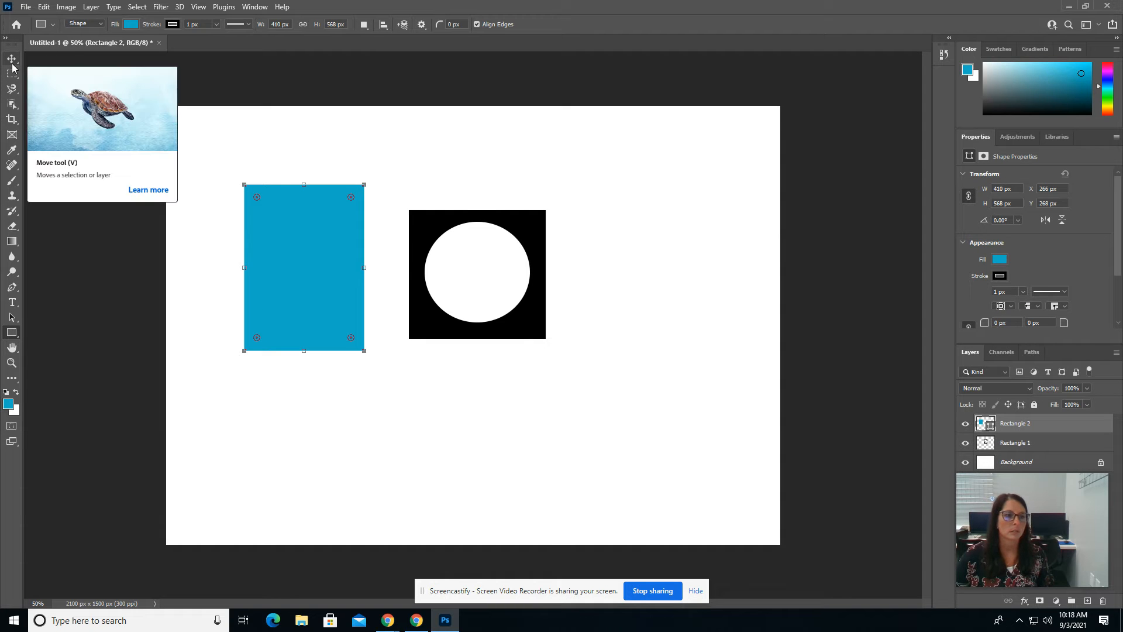
left_click(8, 403)
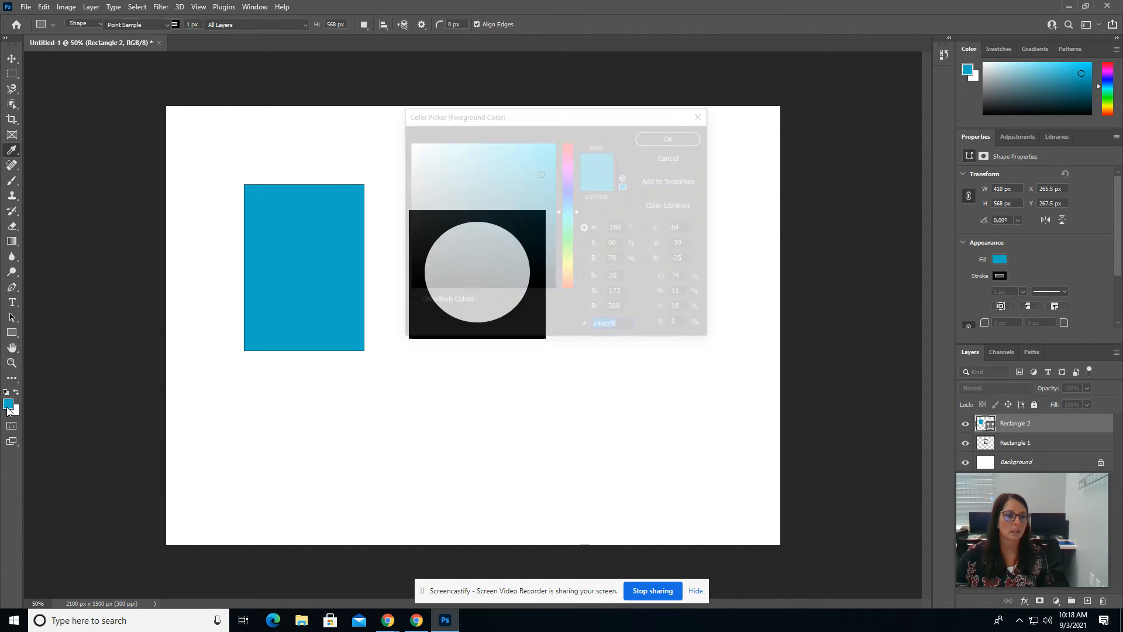
left_click(673, 136)
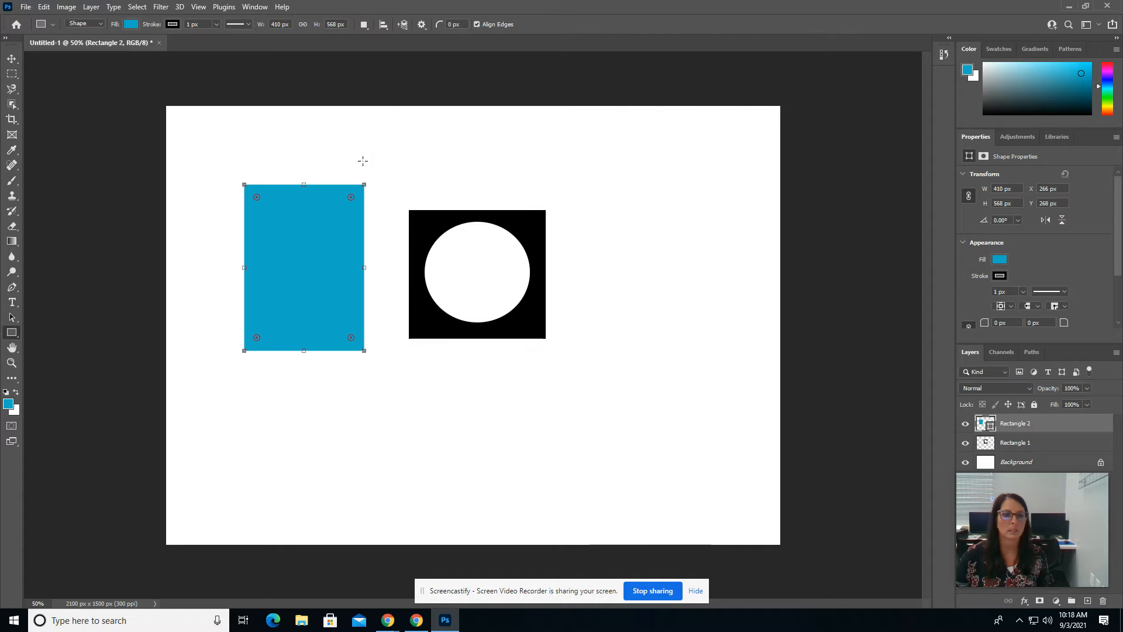
left_click_drag(599, 160, 705, 336)
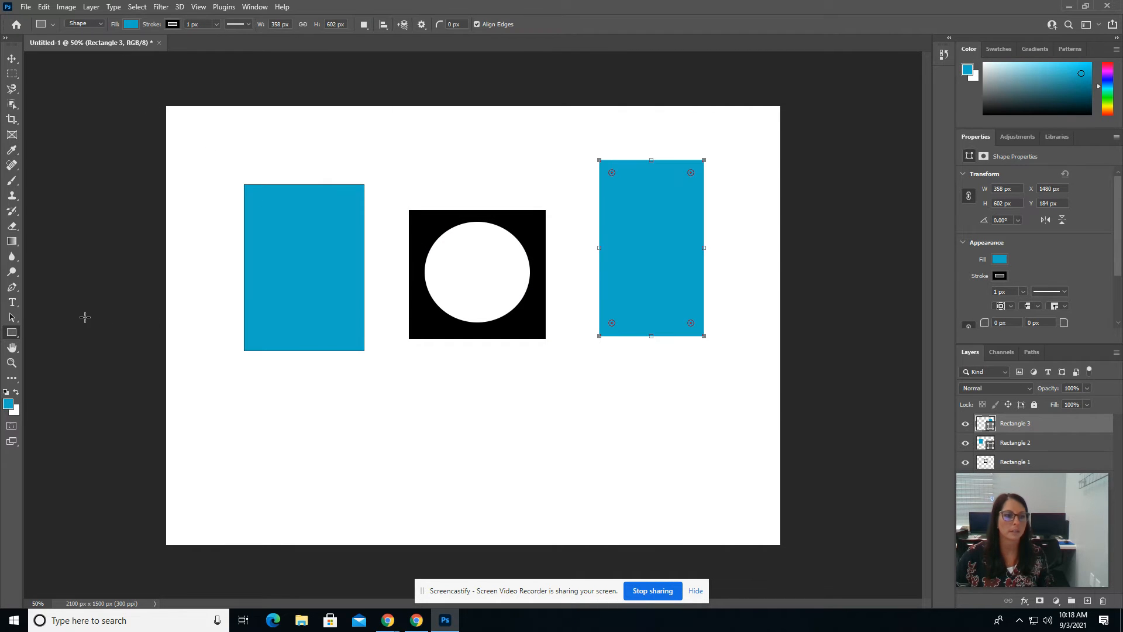
- Set the foreground color to bright blue 00d8ff
left_click(14, 401)
left_click_drag(544, 196, 562, 129)
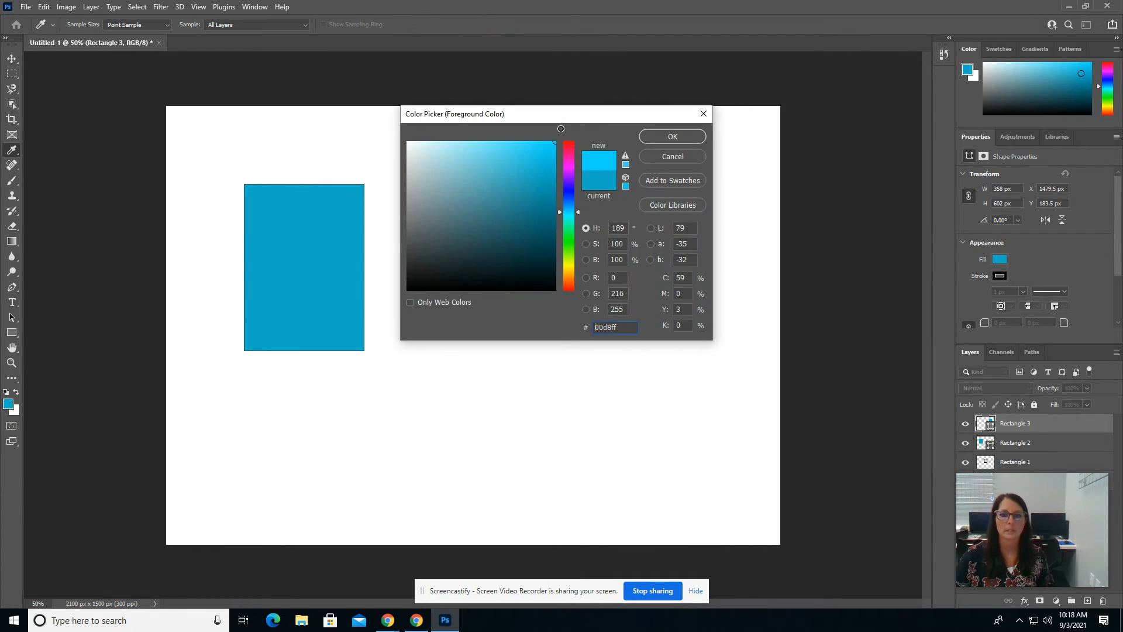
left_click(656, 138)
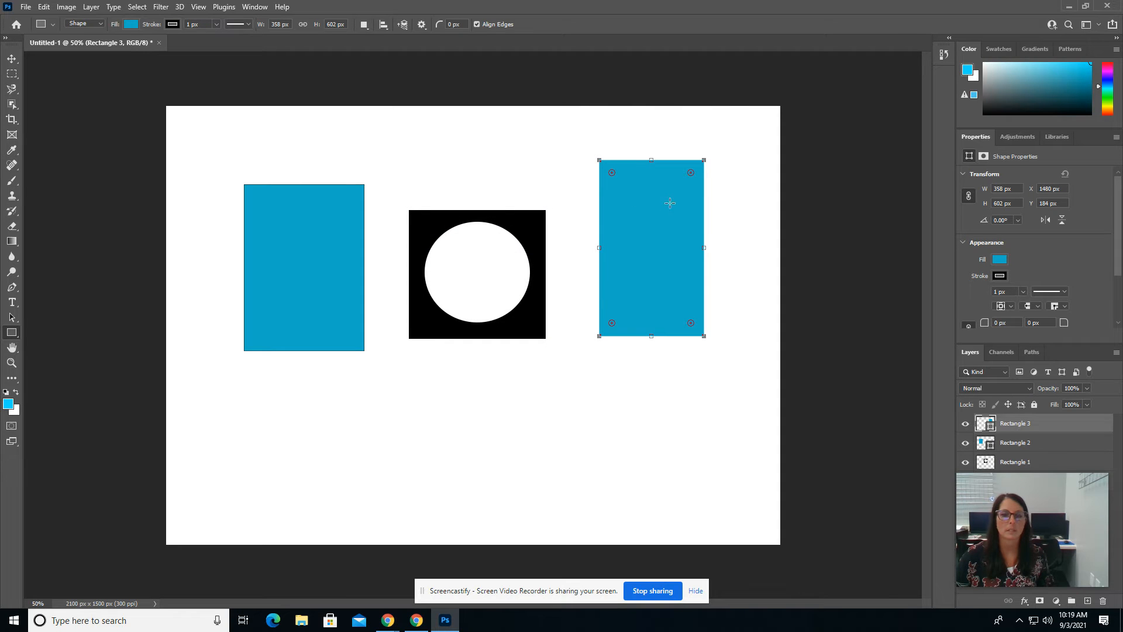
left_click(650, 211)
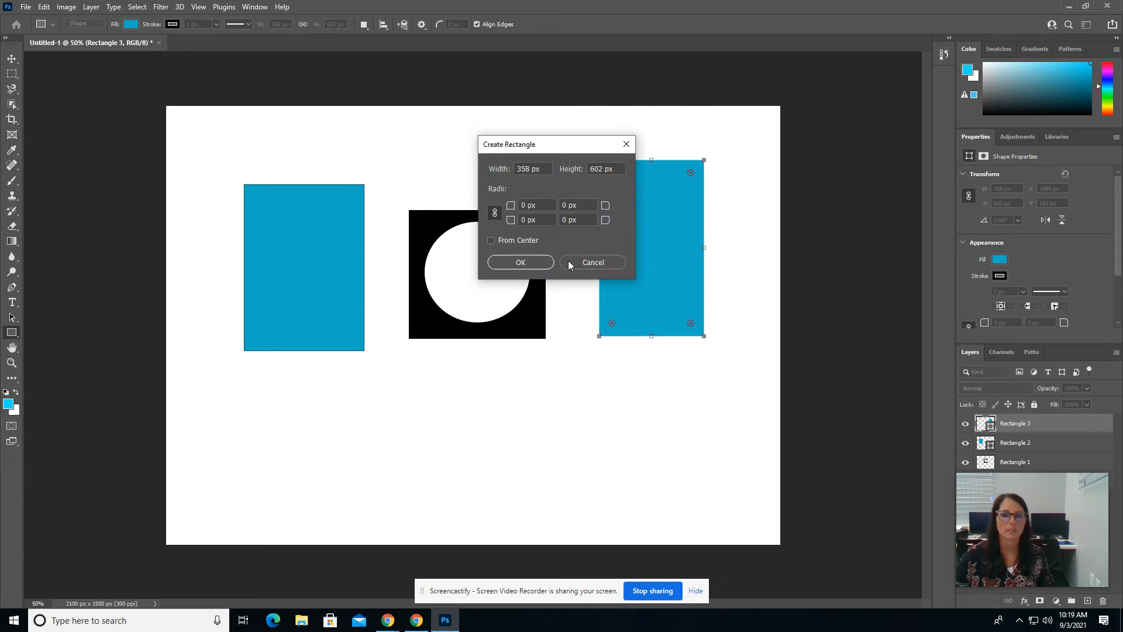
left_click(597, 262)
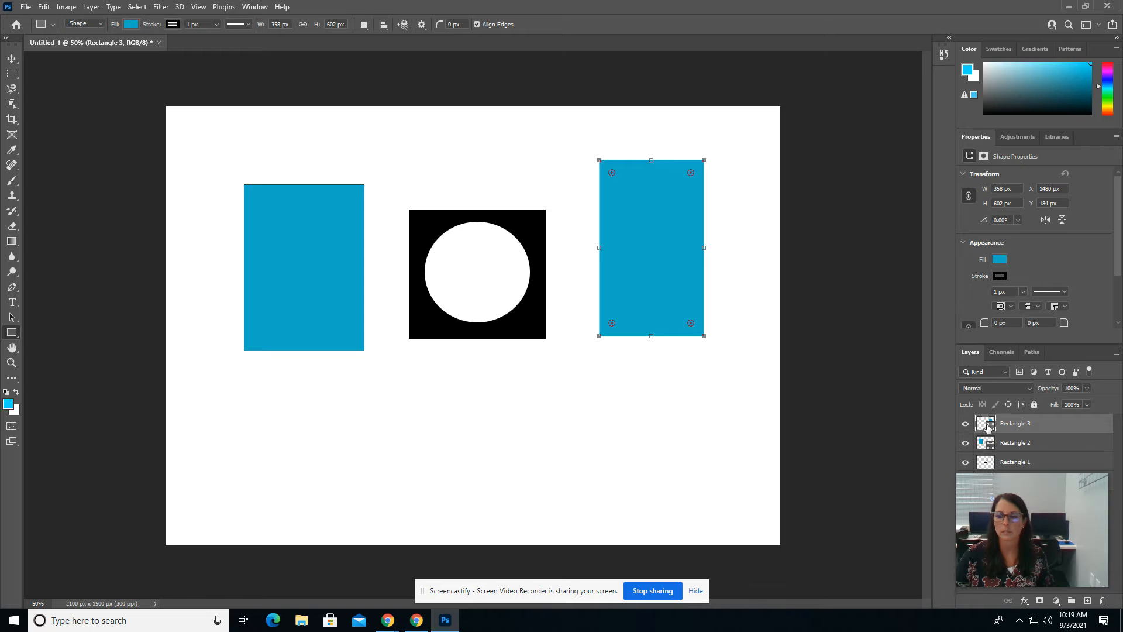
left_click(968, 72)
left_click(662, 138)
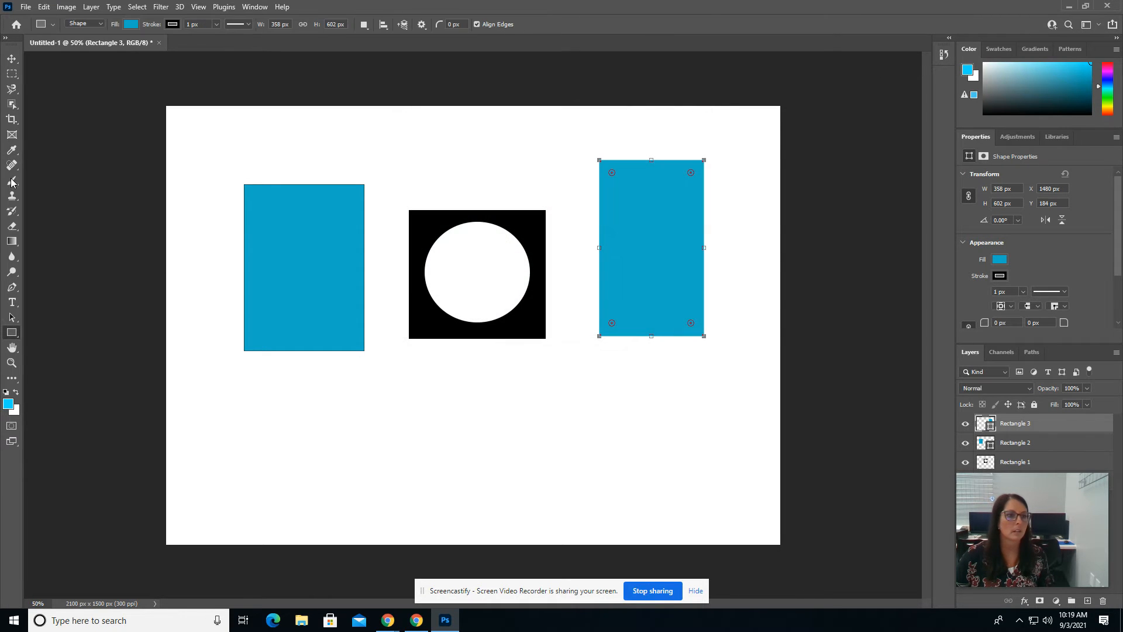
- Rasterize the blue rectangle to the right of the black square and fill it with the bright blue foreground color using the Paint Bucket tool
right_click(14, 184)
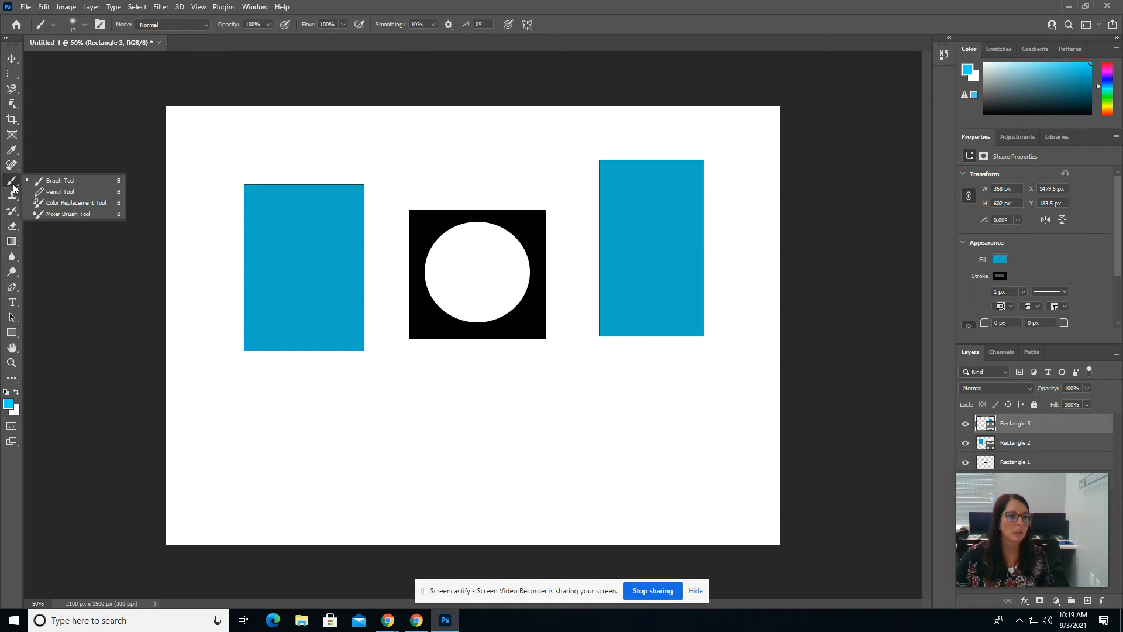
right_click(11, 241)
left_click(66, 253)
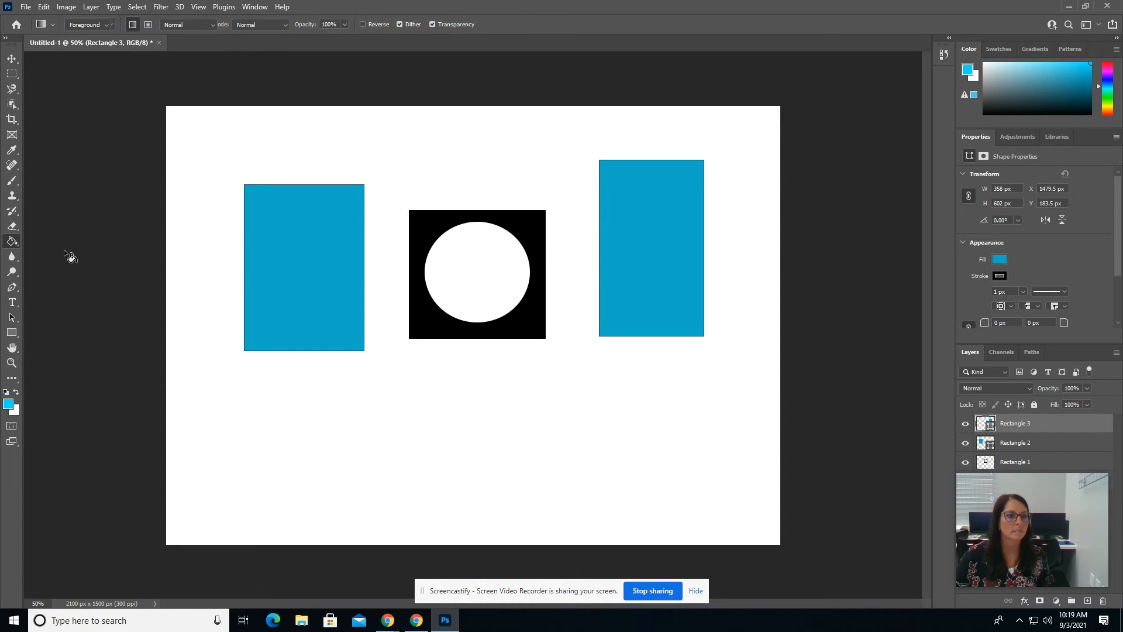
left_click(646, 234)
key("Return")
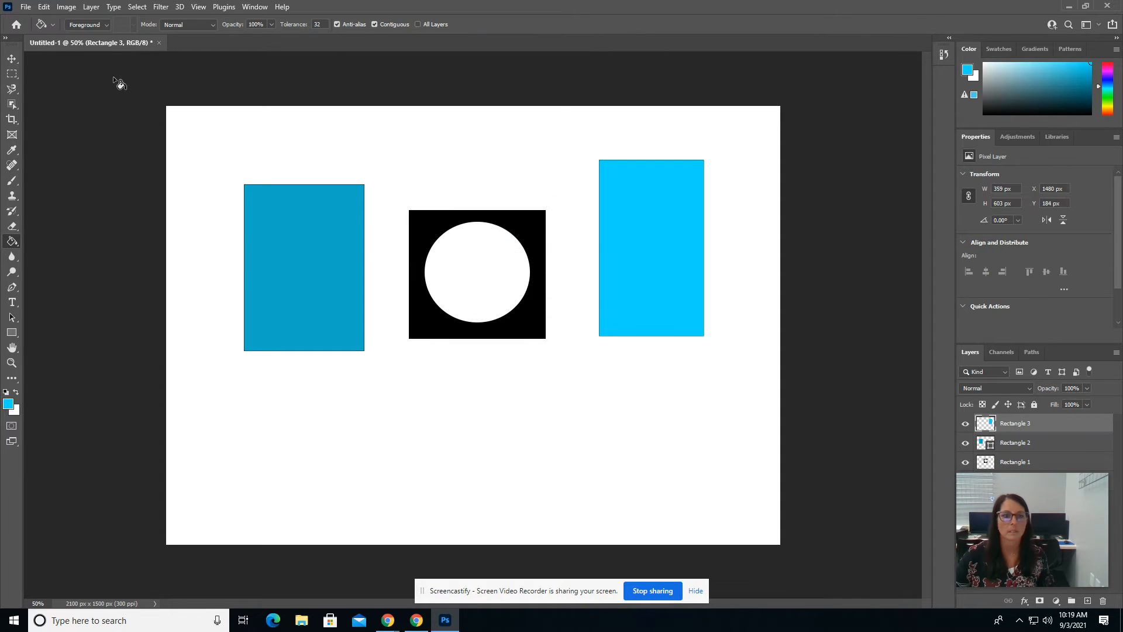
left_click(12, 59)
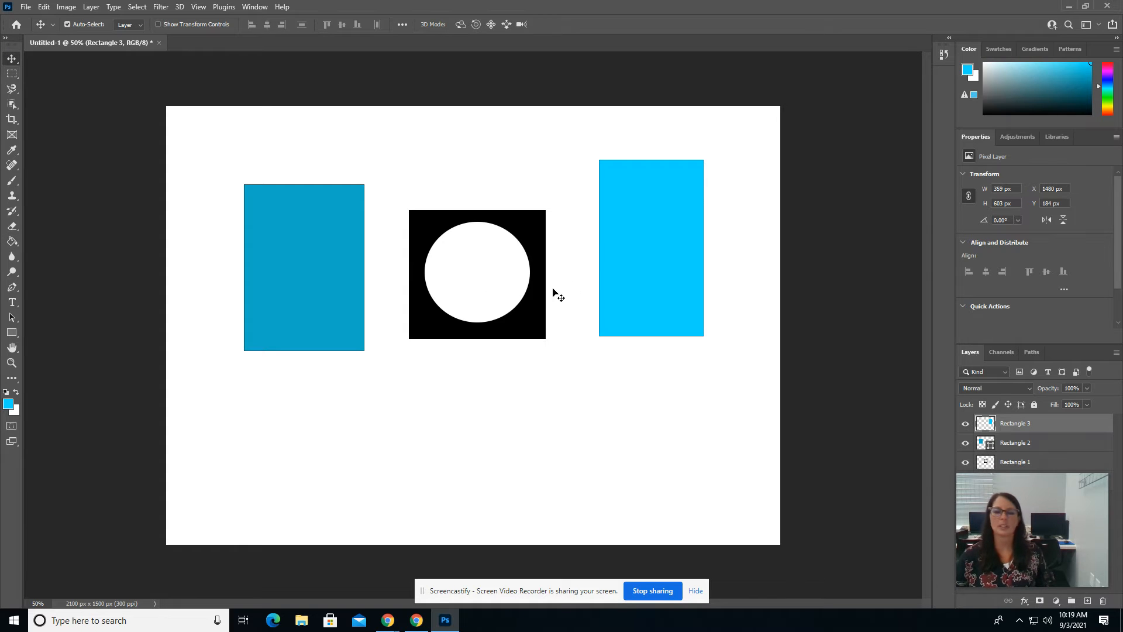
- Set the foreground color to light blue a3f1ff and fill the rectangle right of the black square with it
left_click(11, 406)
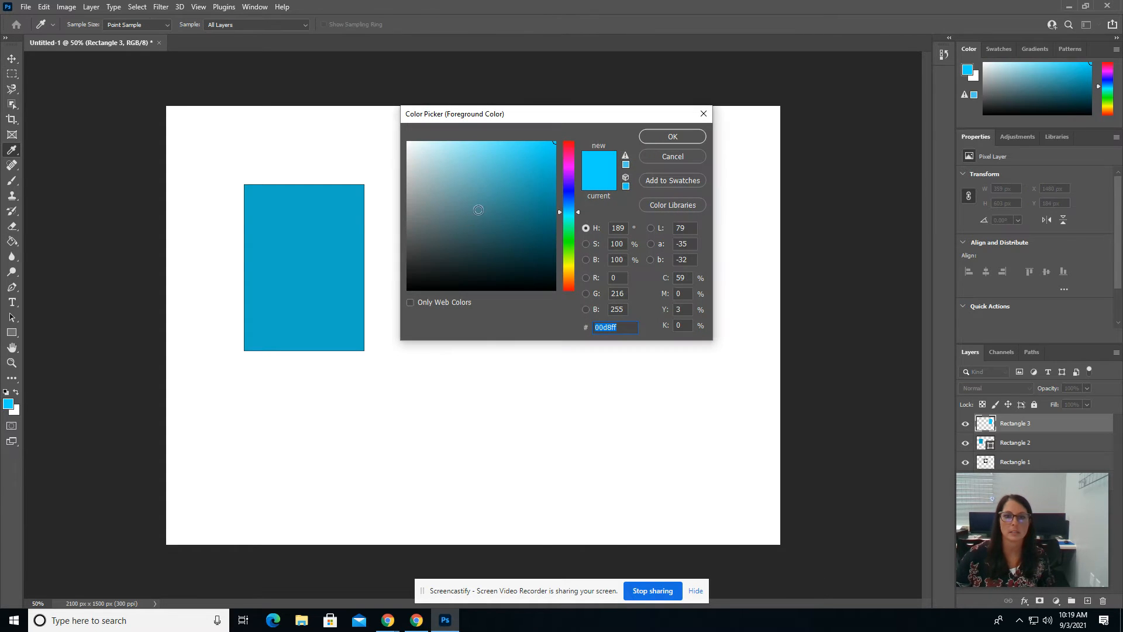
left_click_drag(430, 149, 413, 141)
left_click(469, 146)
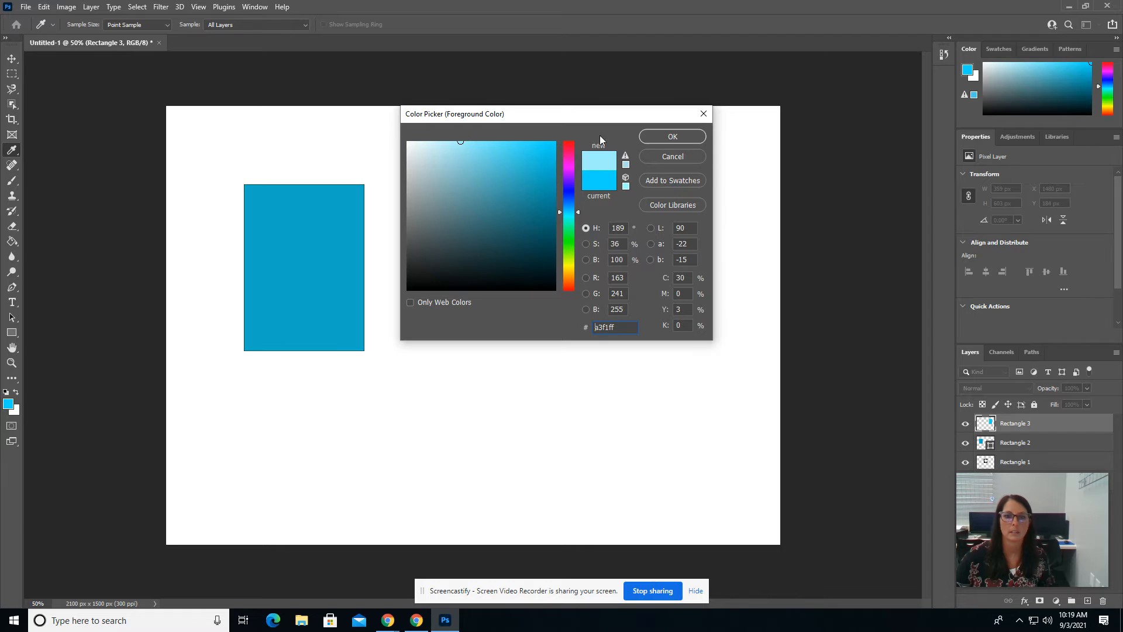
left_click(667, 138)
left_click(14, 241)
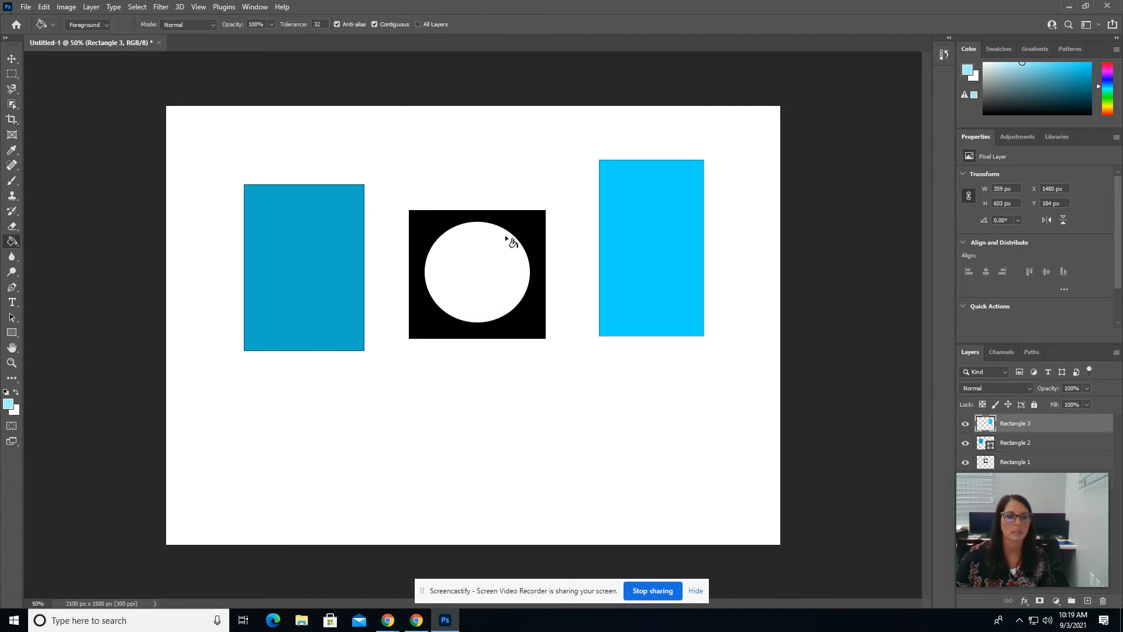
left_click(641, 228)
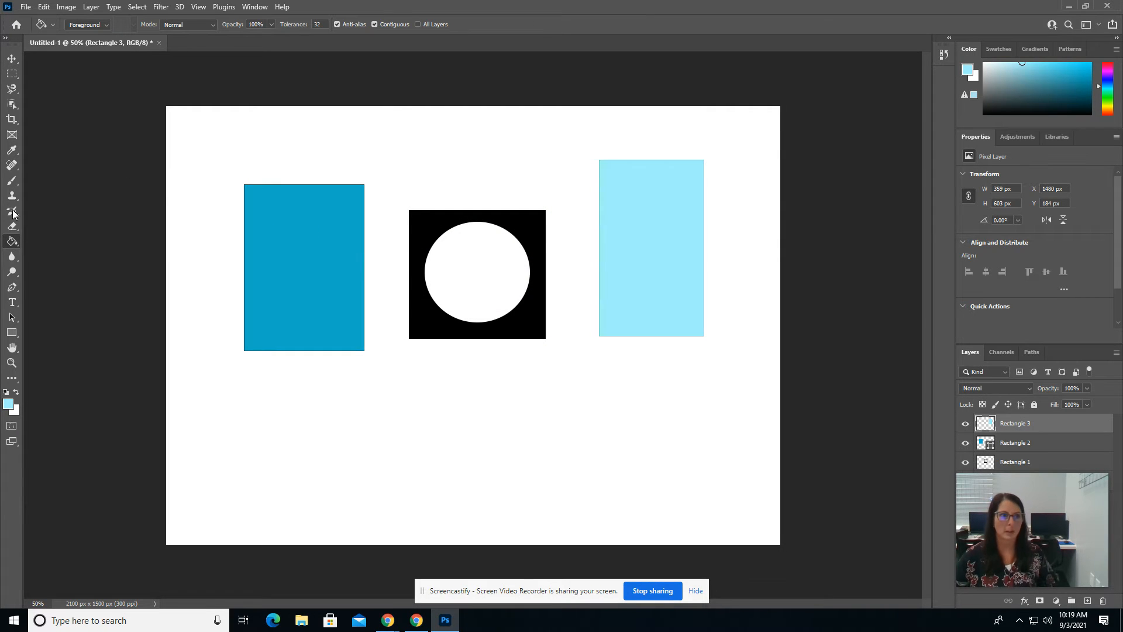
- Sample the left rectangle's blue with the Eyedropper, check it in the Color Picker, and fill the right rectangle with it
left_click(12, 151)
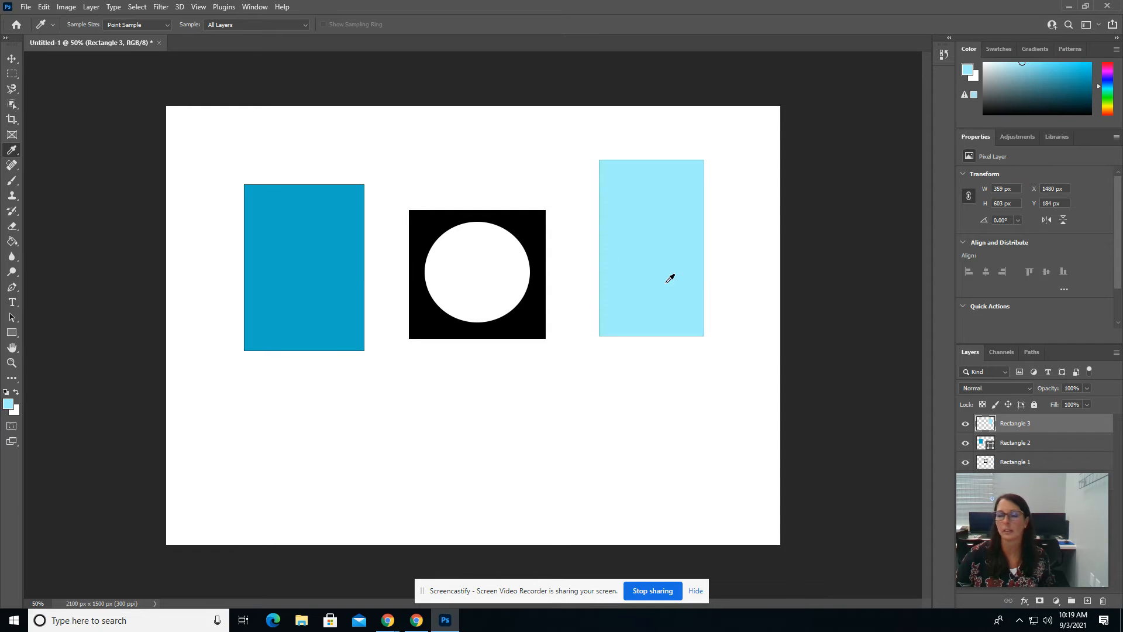
left_click(309, 250)
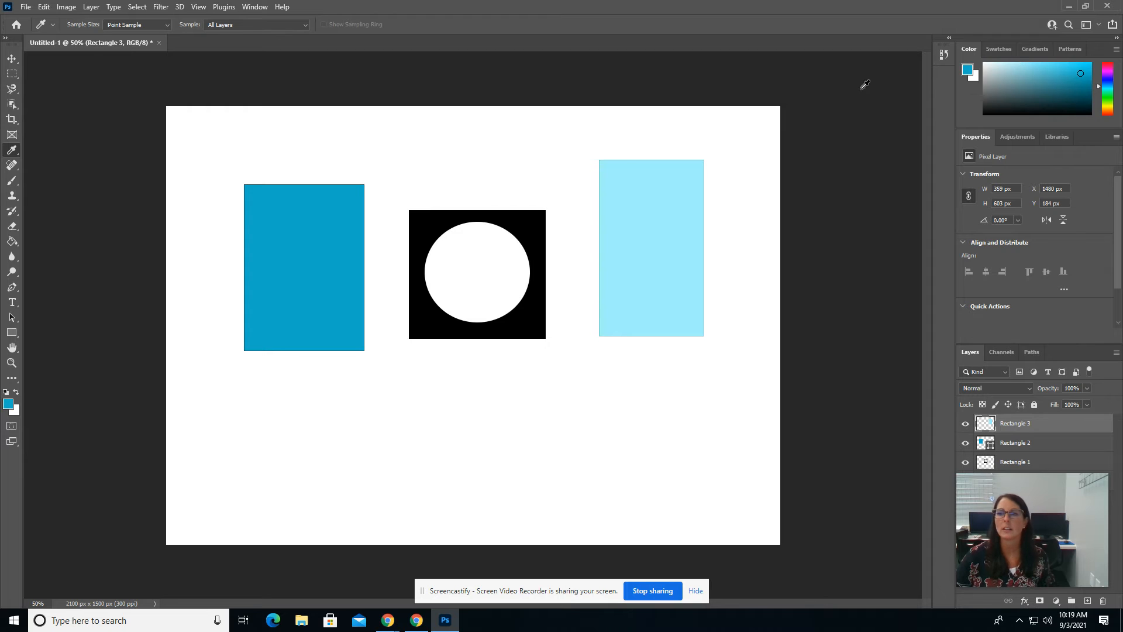
left_click(970, 70)
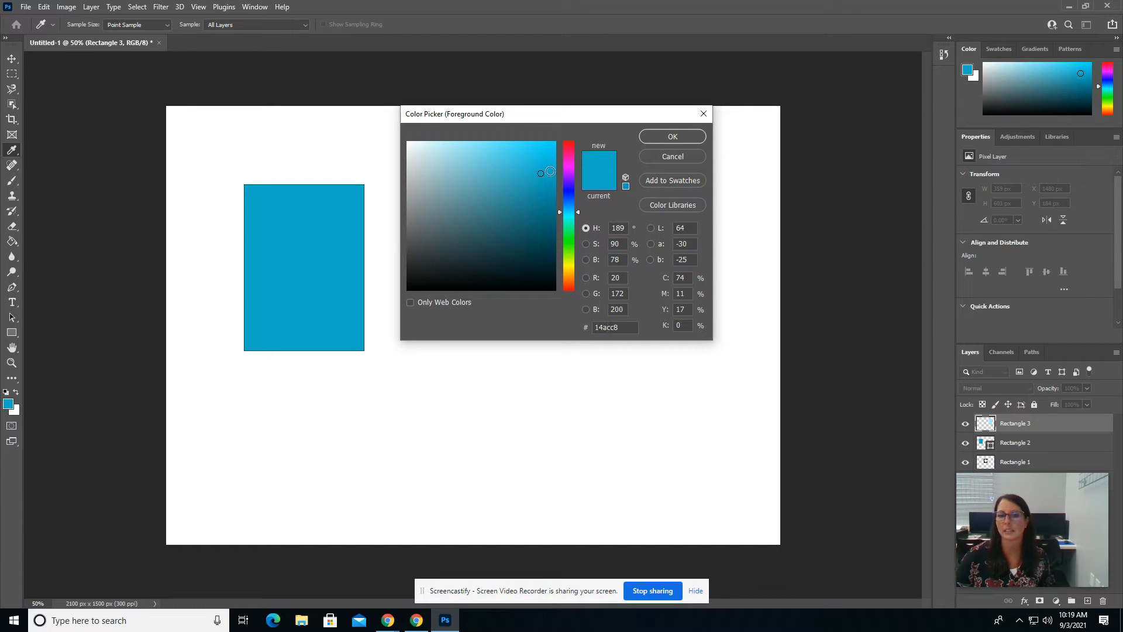
left_click(685, 134)
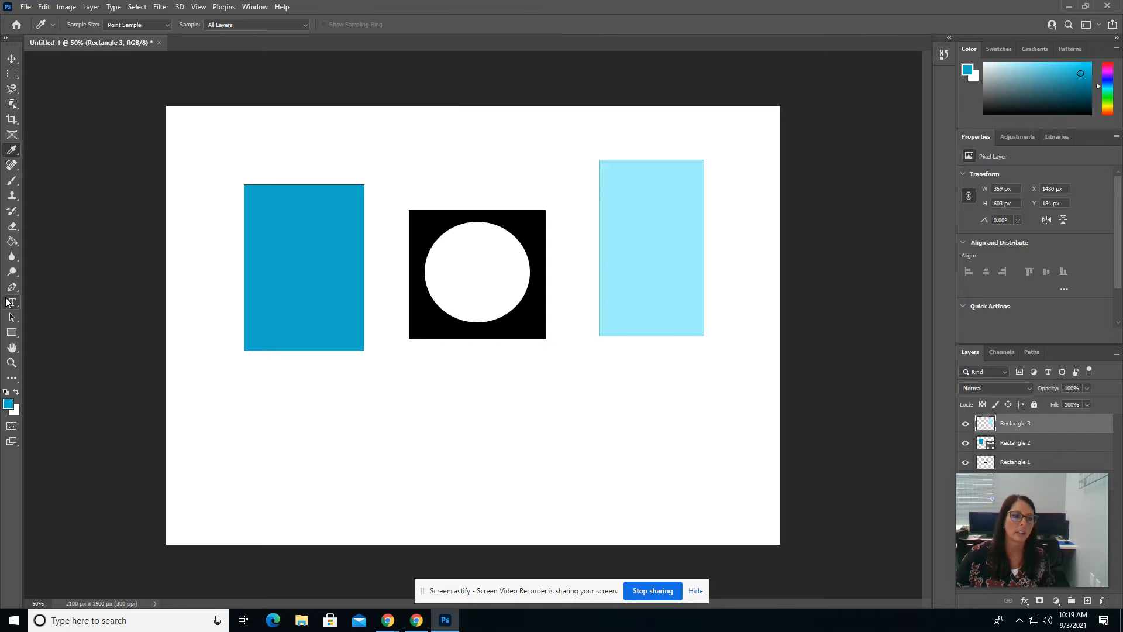
left_click(12, 241)
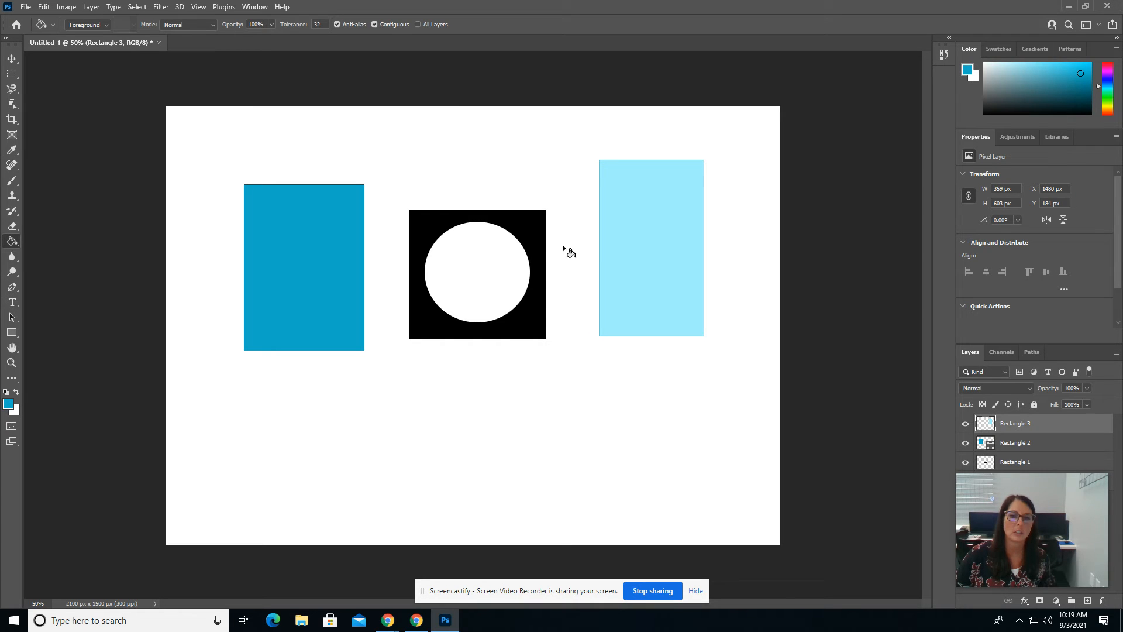
left_click(642, 246)
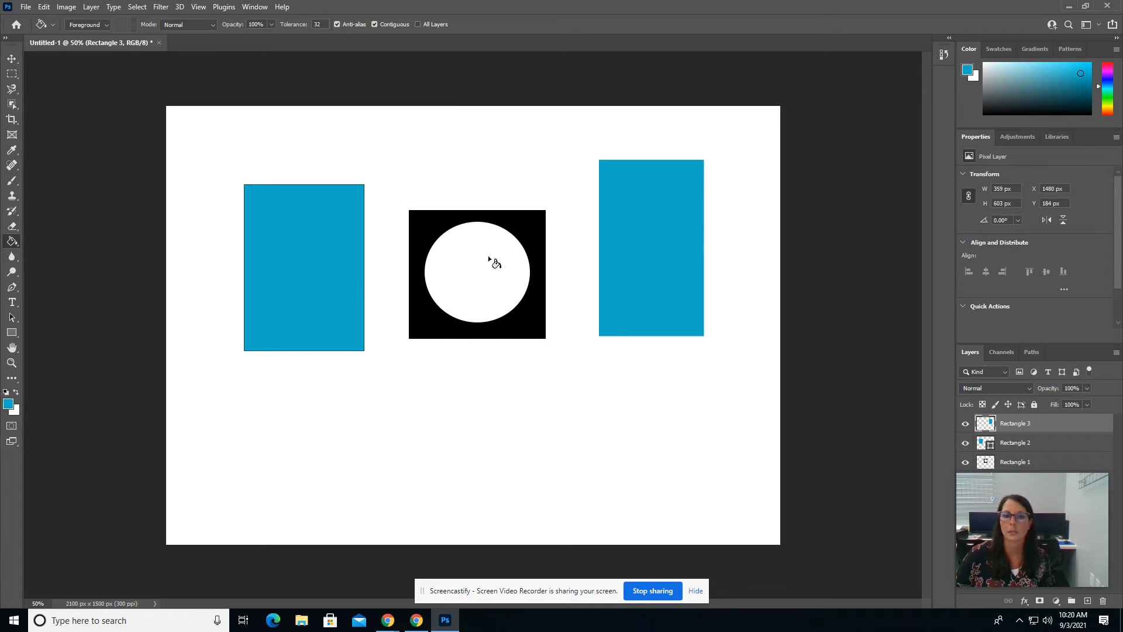
left_click(13, 150)
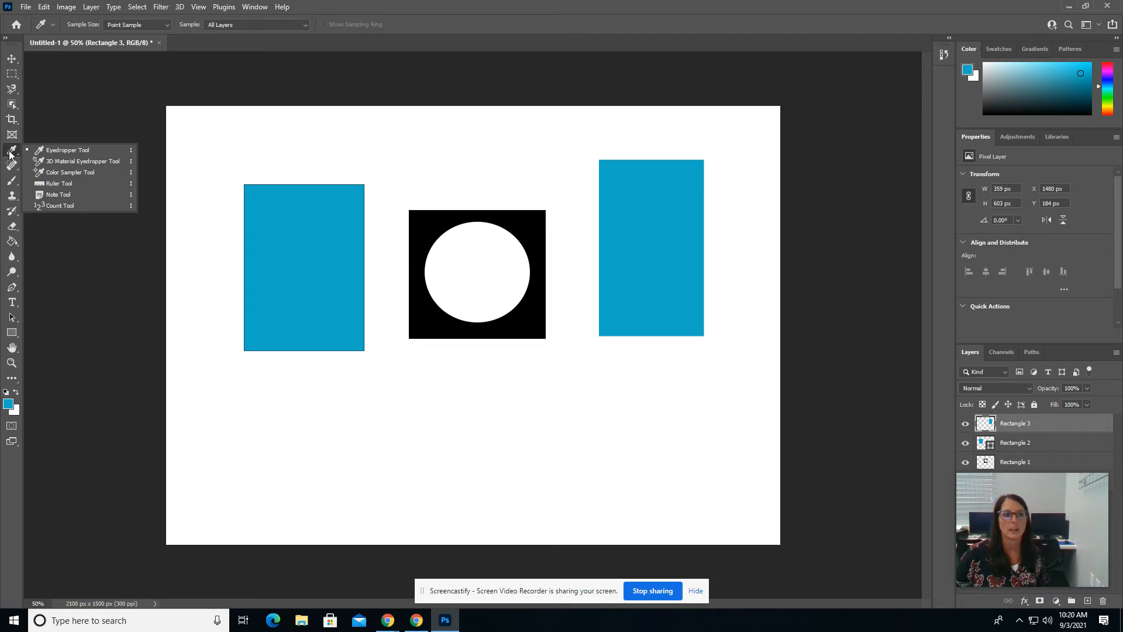
left_click(12, 153)
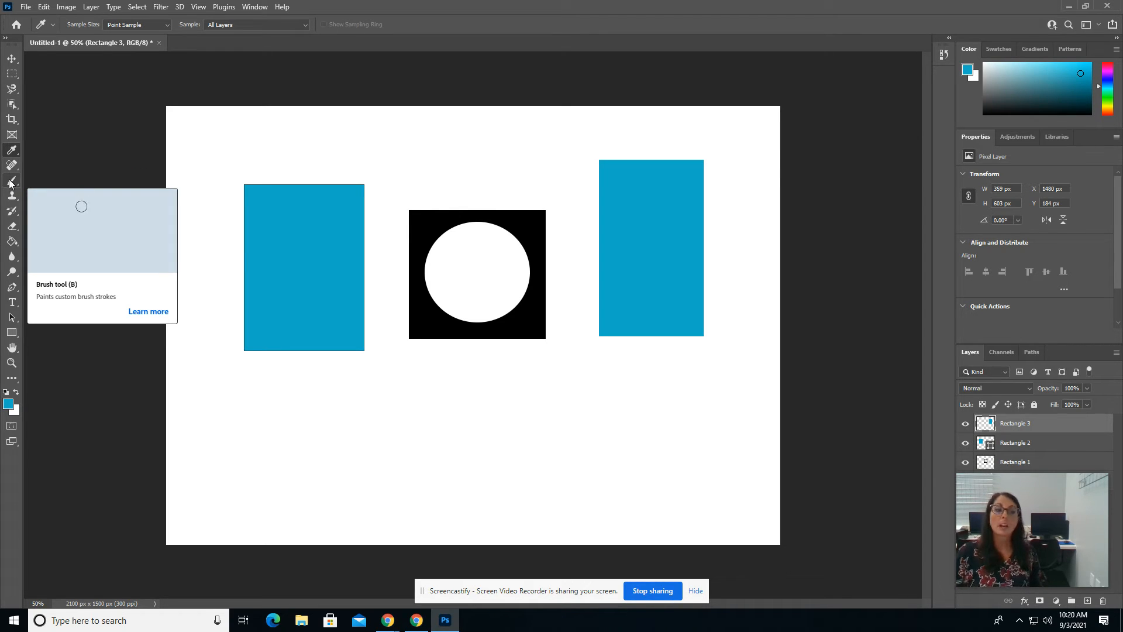
- Activate the Brush tool and bring up the Brushes library and the Brush Settings
left_click(10, 183)
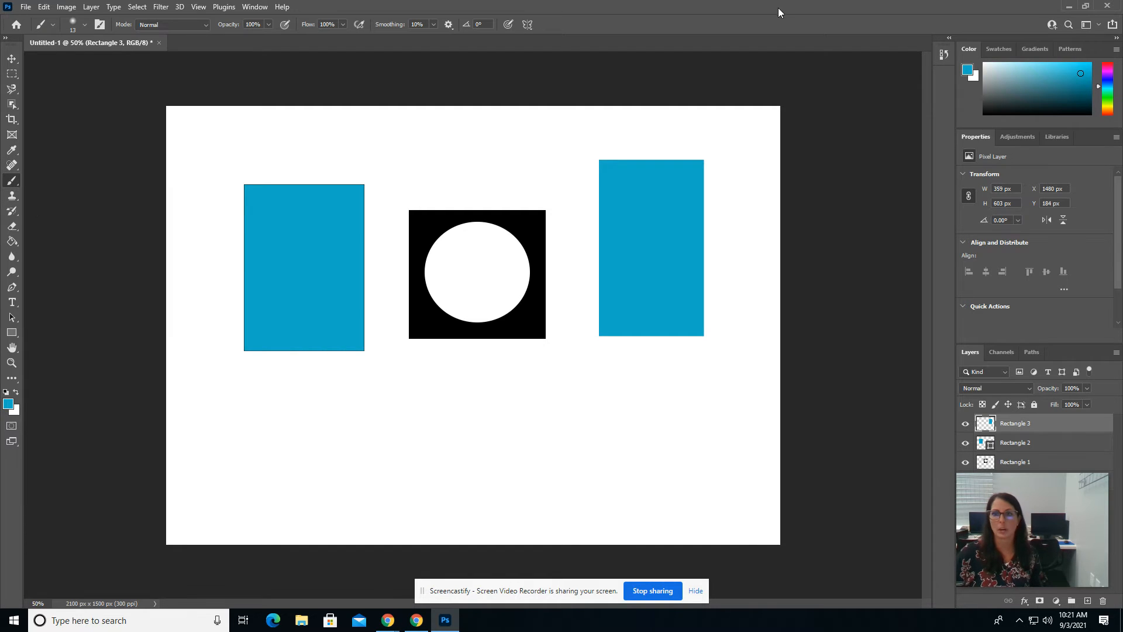
left_click(262, 8)
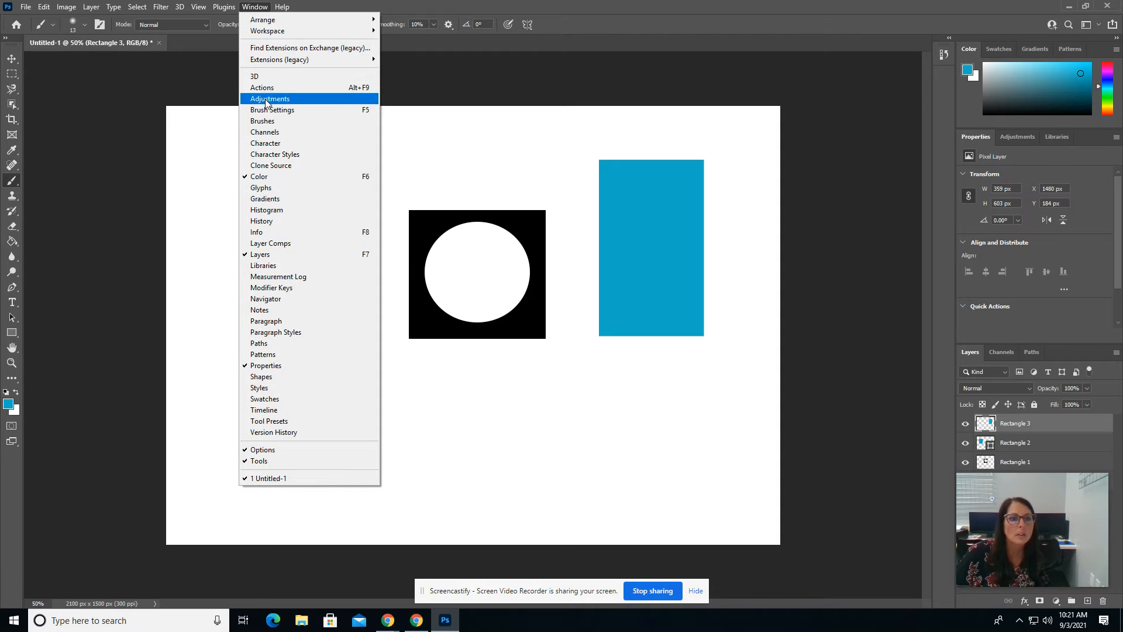
left_click(265, 122)
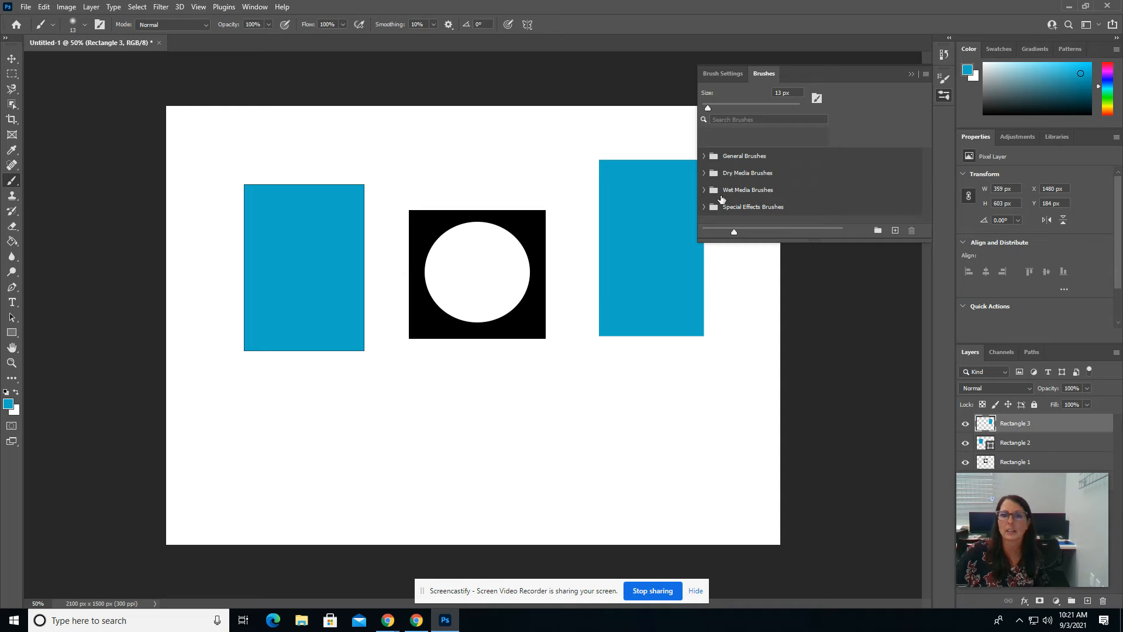
left_click(724, 72)
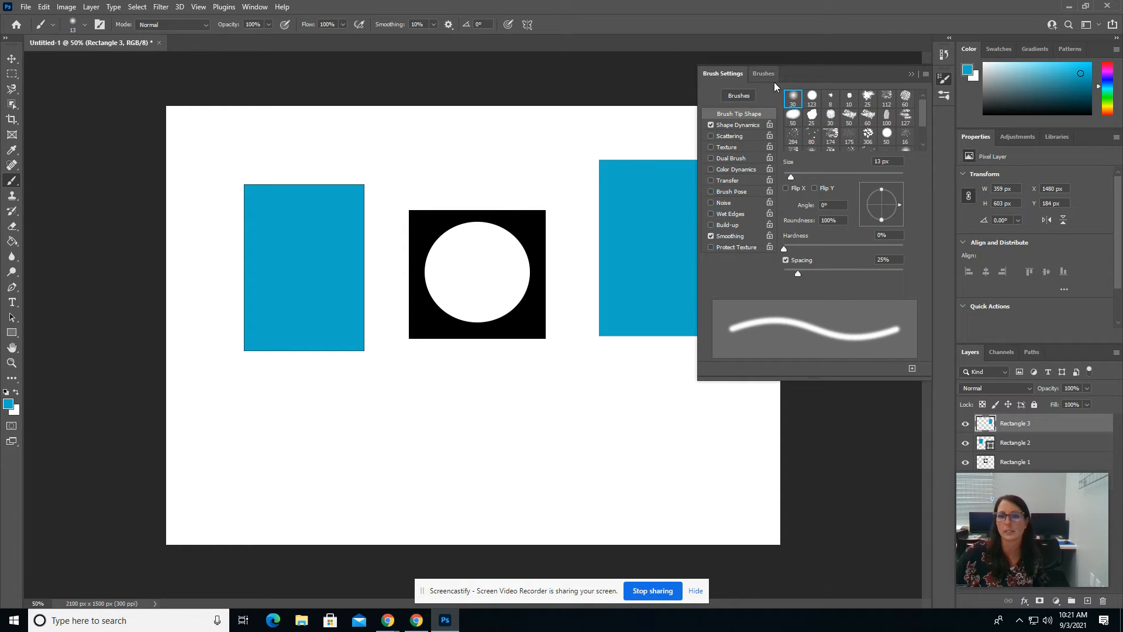
left_click(761, 73)
left_click(727, 73)
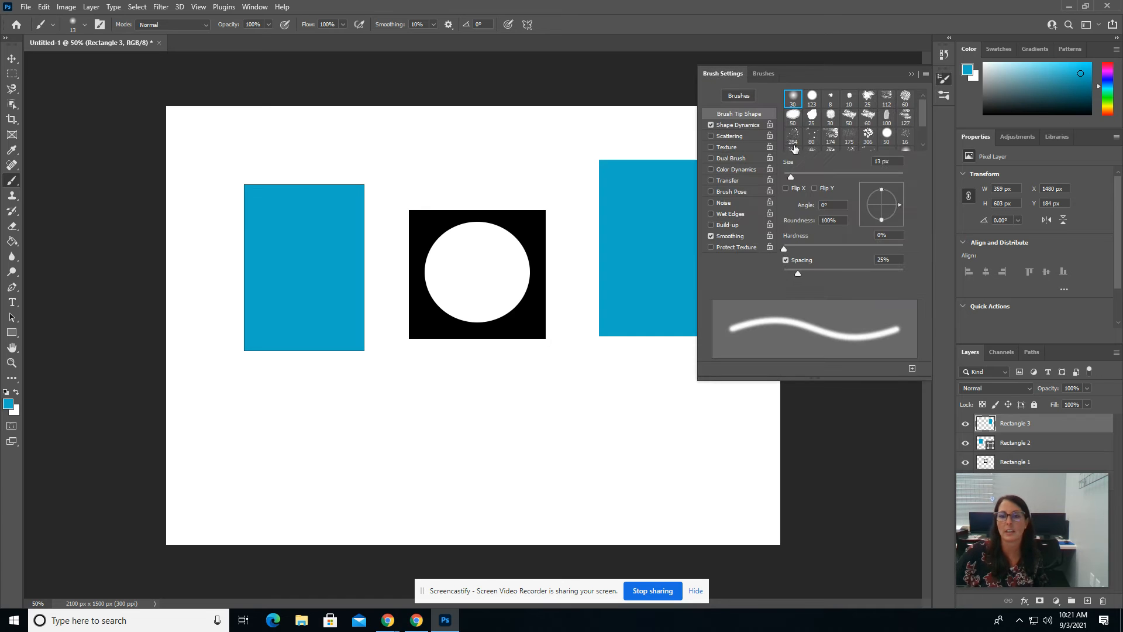
- Choose a rough-edged 50 px brush tip and set its size to 96 px, angle to 1° and spacing to 1%
left_click(849, 116)
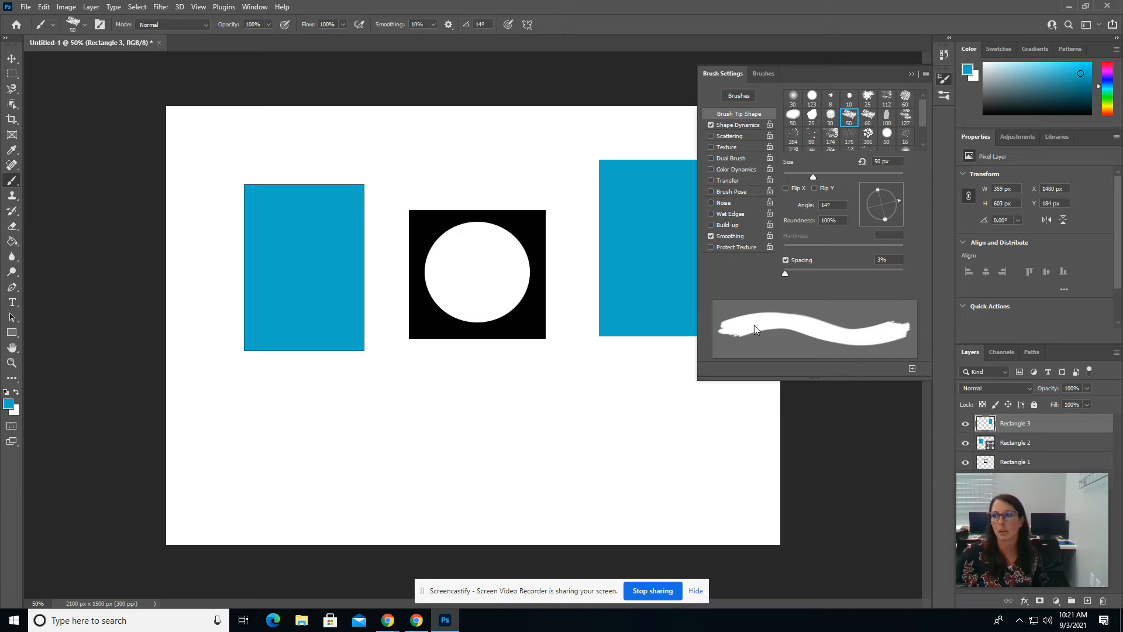
left_click_drag(812, 175, 855, 184)
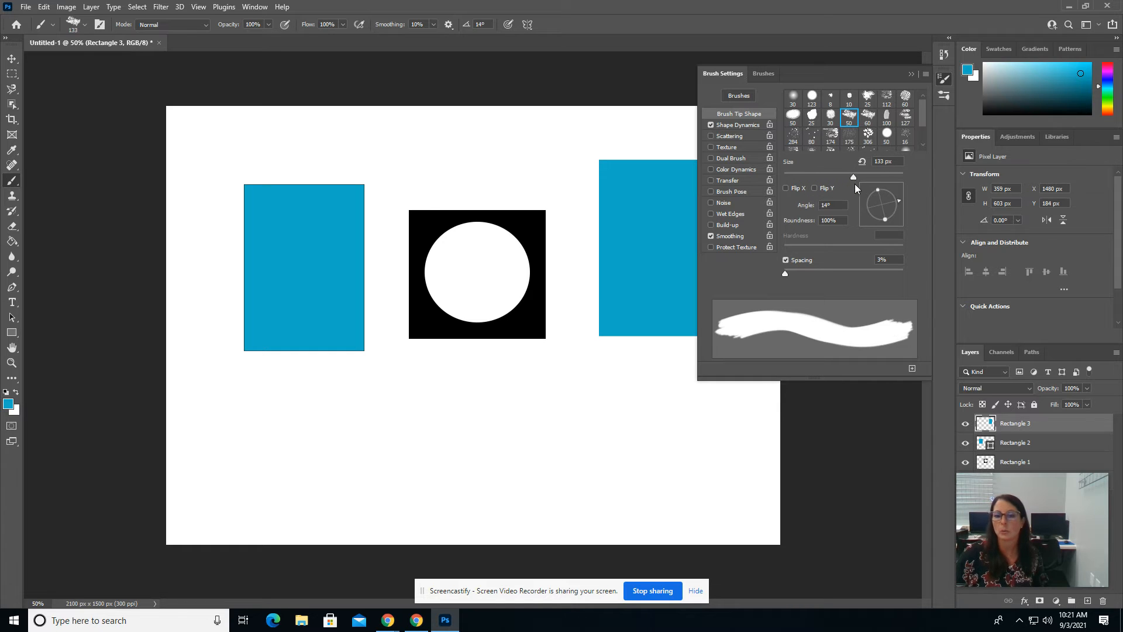
mouse_move(788, 276)
left_mouse_down()
mouse_move(817, 273)
mouse_move(780, 271)
left_mouse_up()
mouse_move(895, 202)
left_mouse_down()
mouse_move(894, 214)
mouse_move(896, 204)
left_mouse_up()
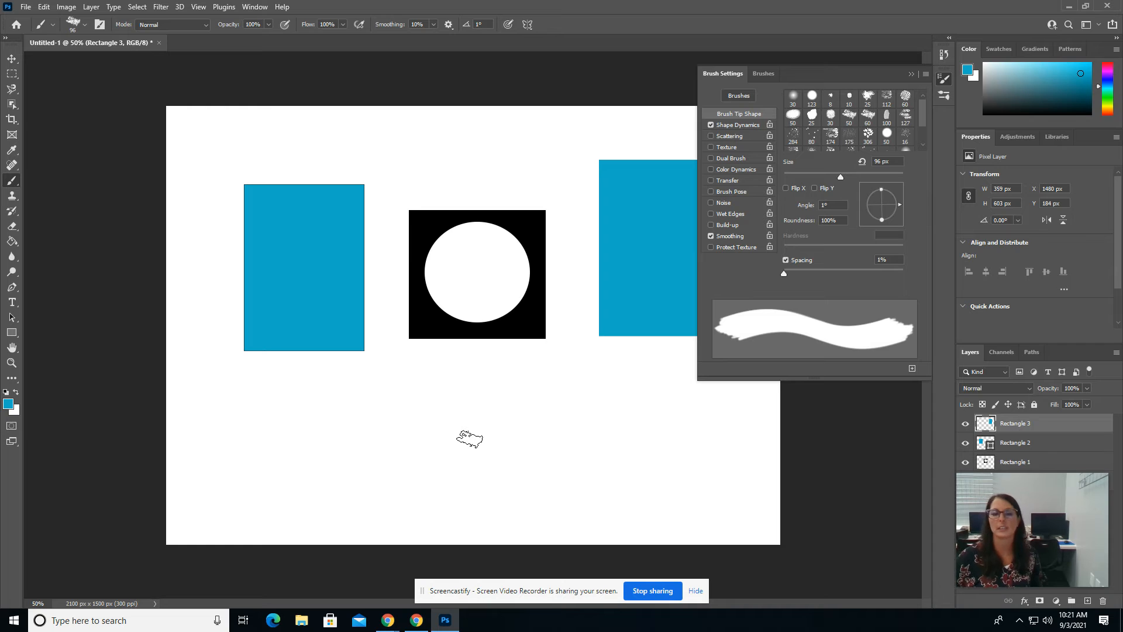
- Paint six blue brush strokes, one of them wavy, in the empty area below the black square and rectangles
mouse_move(394, 449)
left_mouse_down()
mouse_move(525, 407)
mouse_move(579, 445)
left_mouse_up()
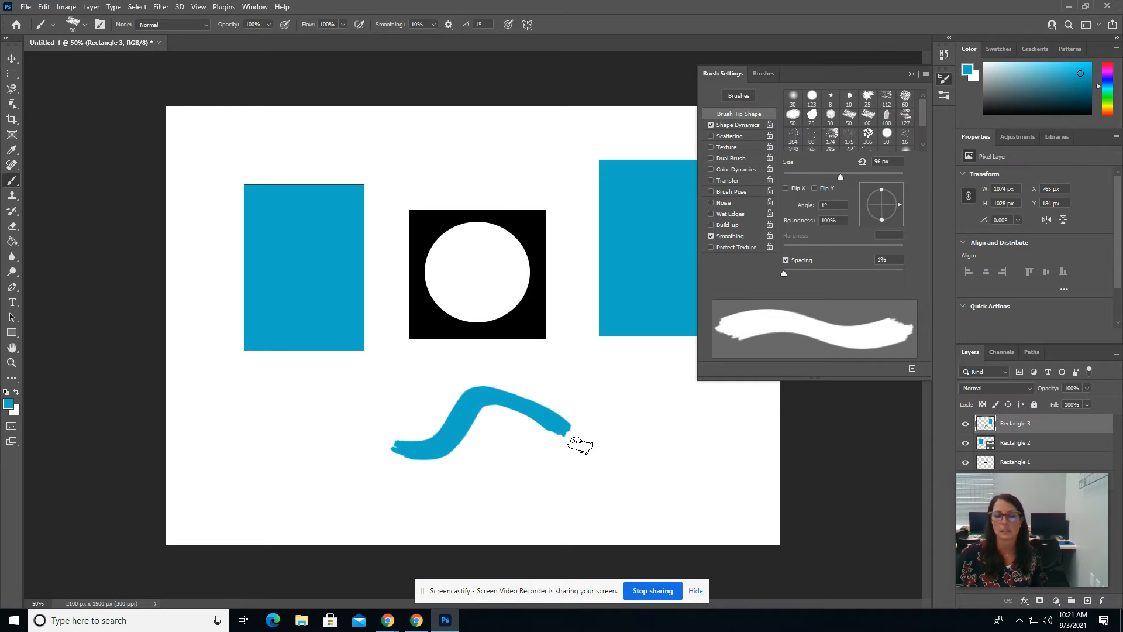
left_click_drag(497, 485, 704, 435)
left_click_drag(598, 413, 671, 387)
left_click_drag(516, 381, 585, 373)
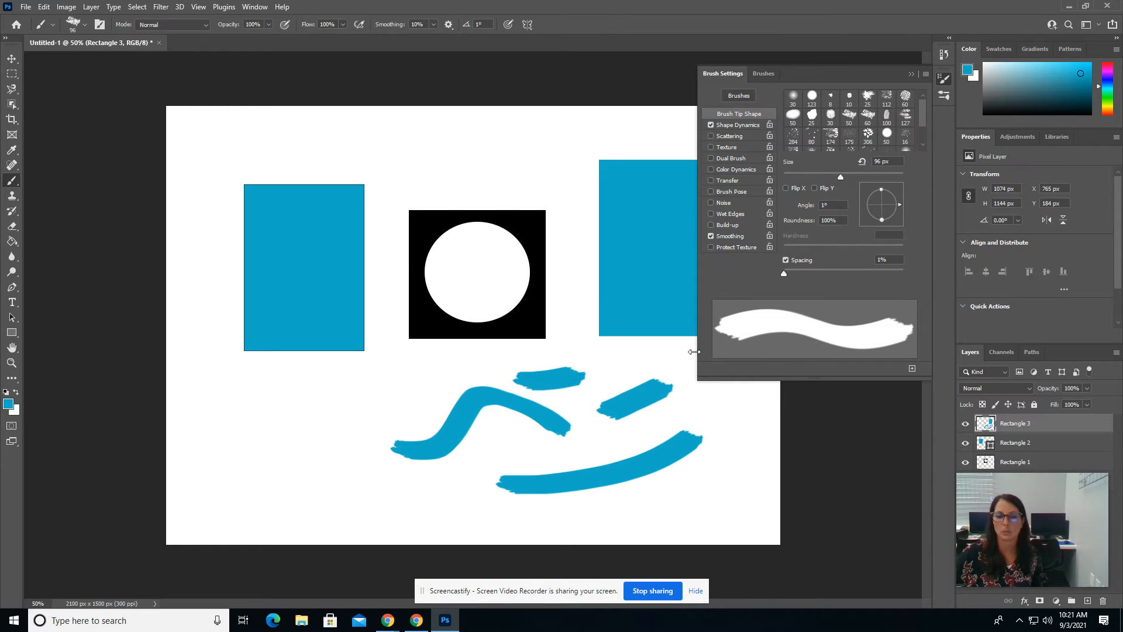
left_click_drag(289, 378, 586, 373)
left_click_drag(505, 468, 568, 454)
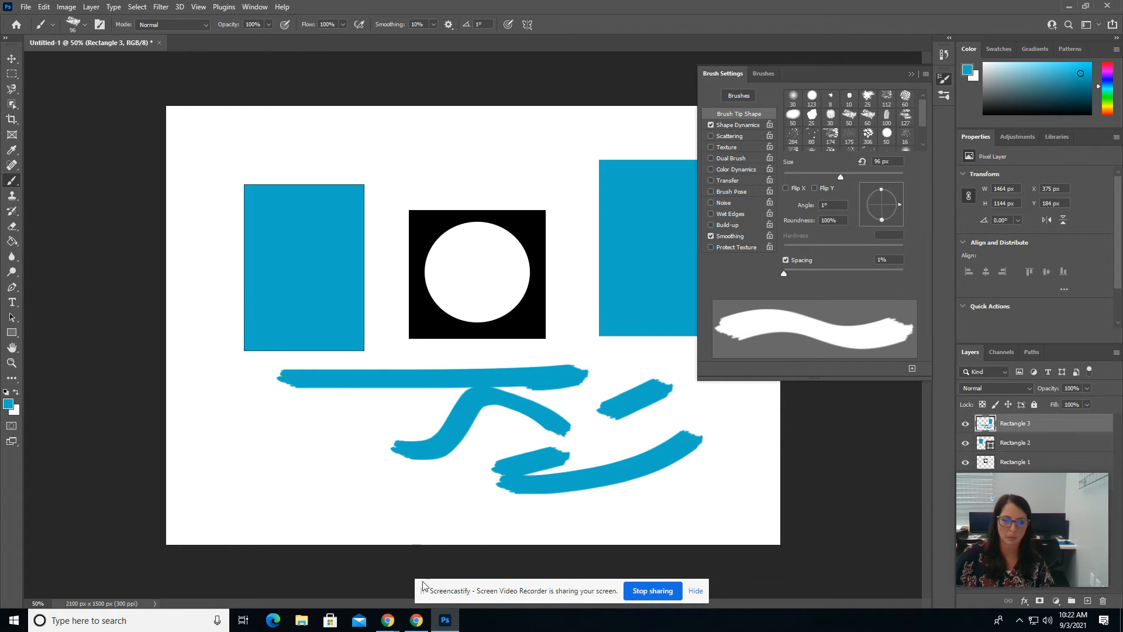
- Switch to Chrome, search Google for "green grass" in a new tab, and dismiss the location request
left_click(419, 618)
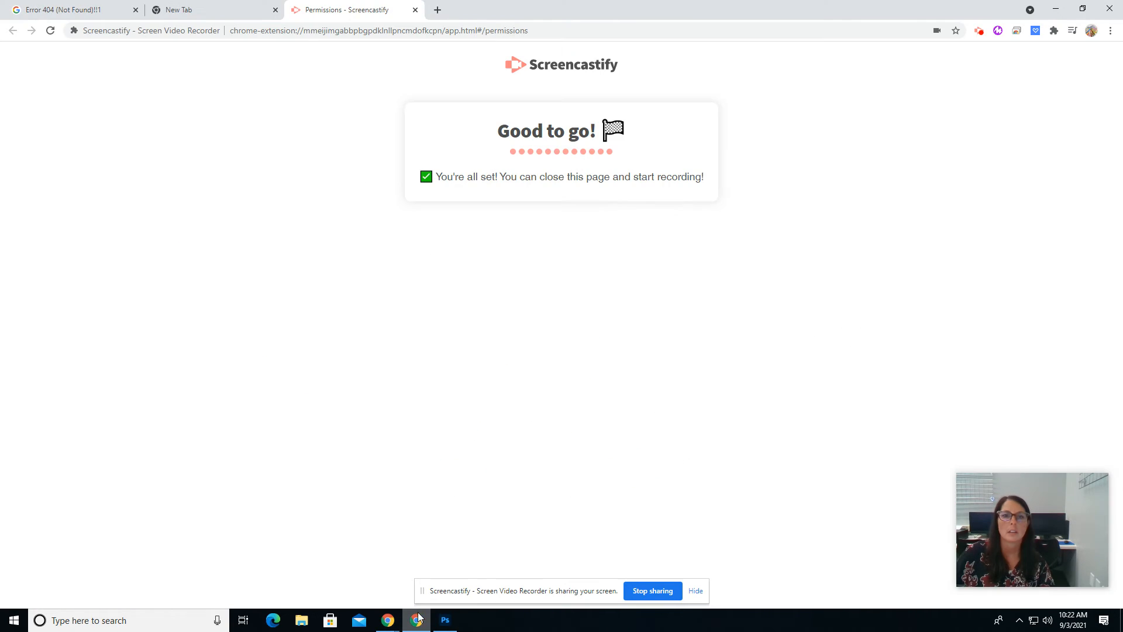
left_click(437, 10)
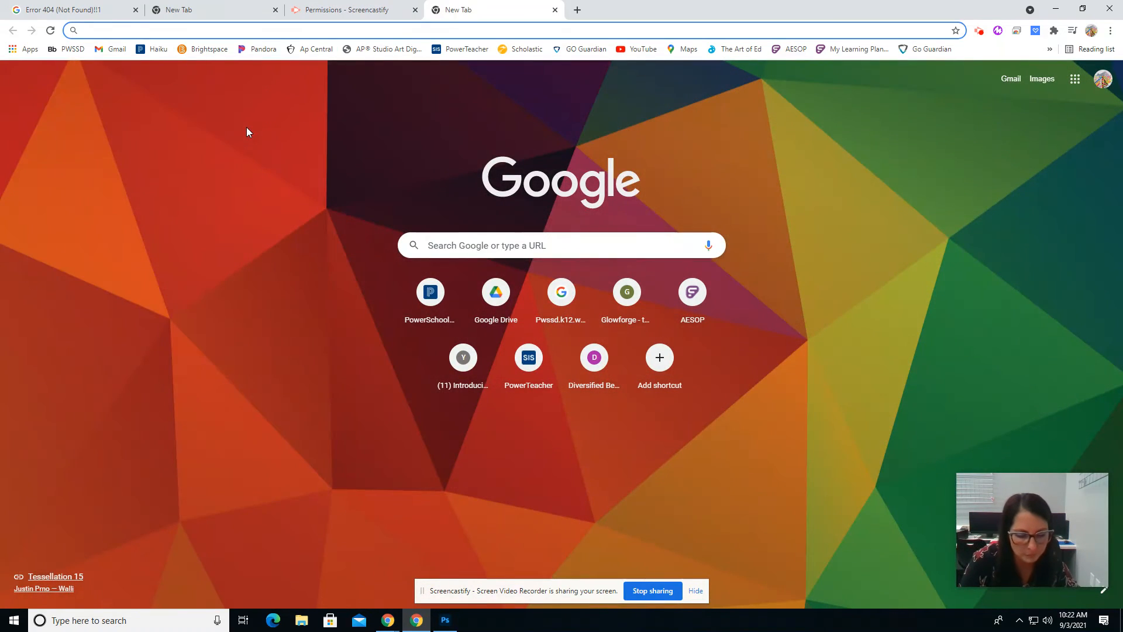
type("green grass")
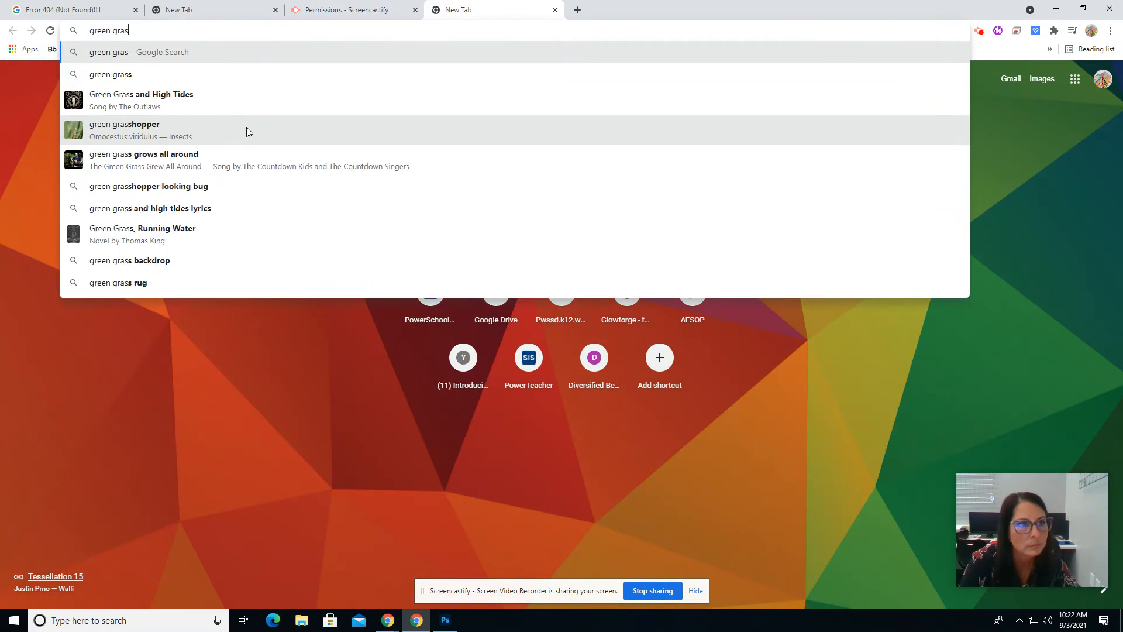
key("Return")
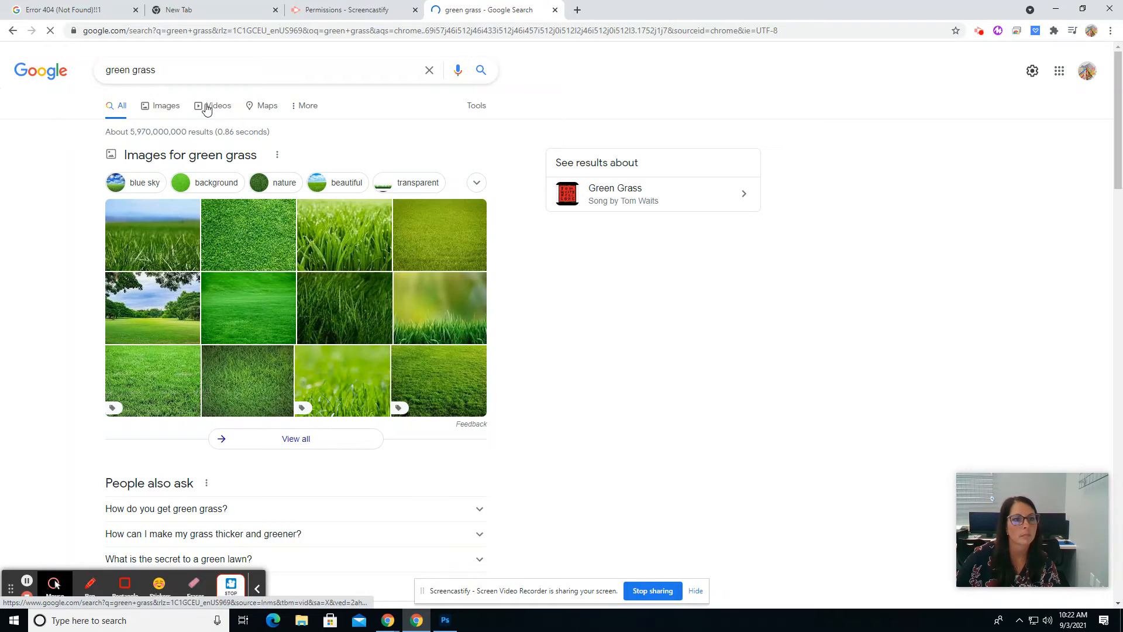
left_click(242, 48)
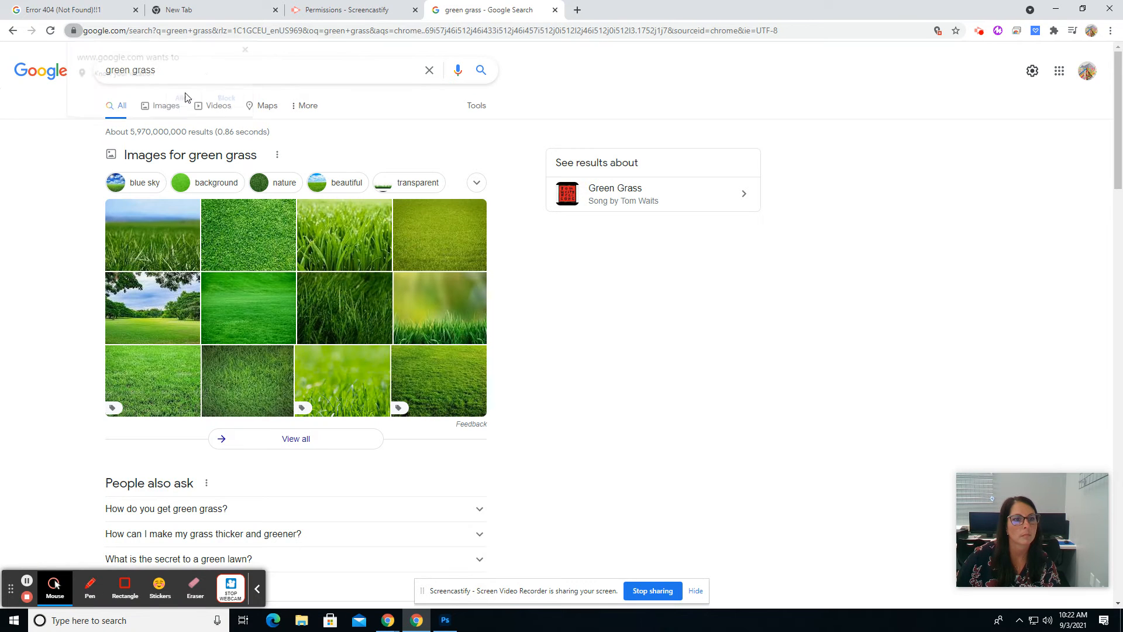
- Show the image results for green grass, open the Pixers close-up of long grass and copy the picture
left_click(158, 111)
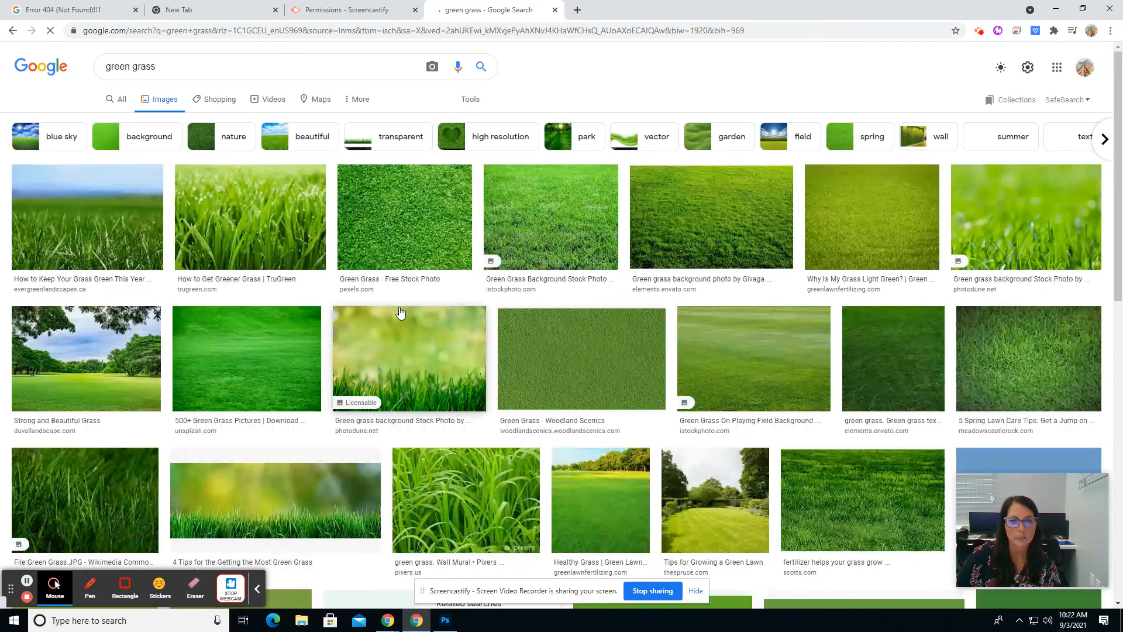
scroll(457, 441, "down", 1)
left_click(457, 441)
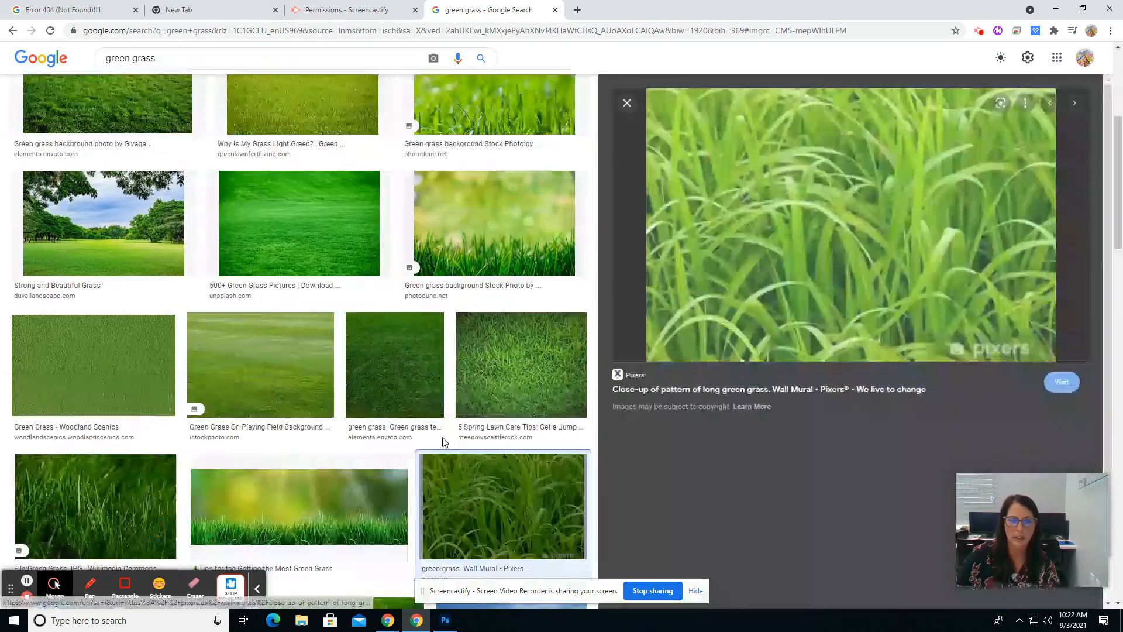
right_click(821, 237)
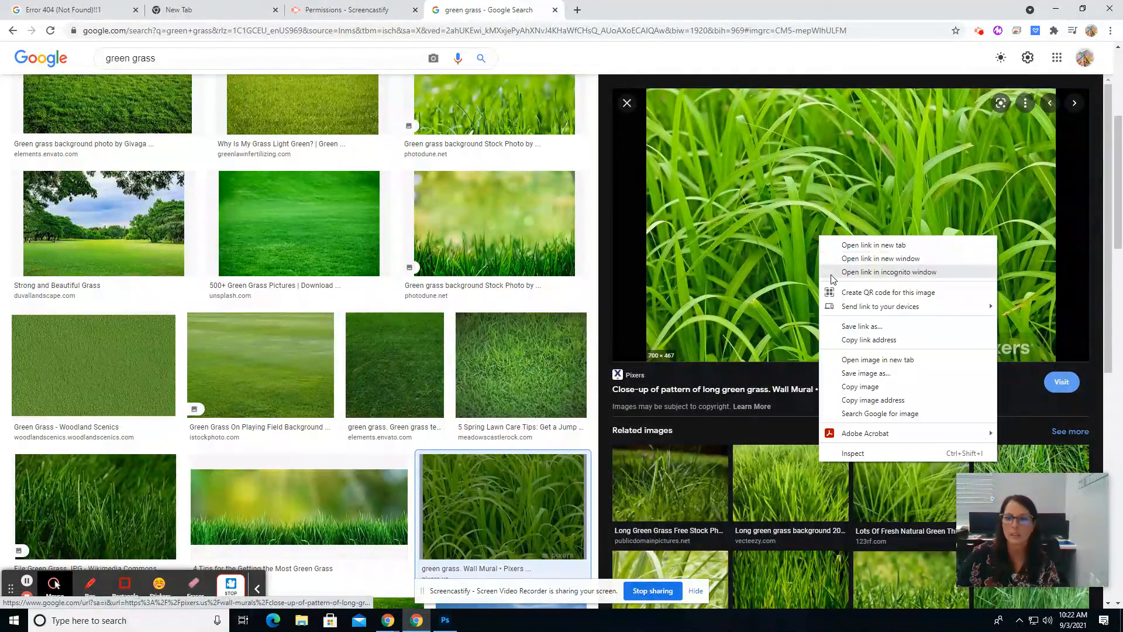
left_click(859, 388)
- Switch to Photoshop and paste the copied grass picture into the document
left_click(447, 621)
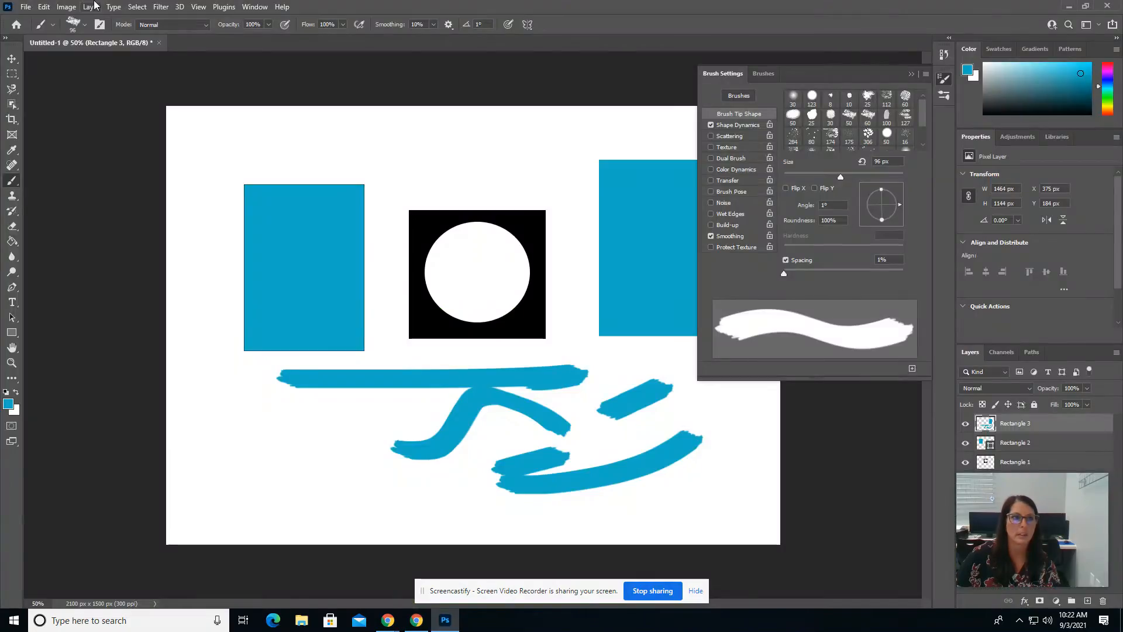
left_click(44, 6)
left_click(62, 110)
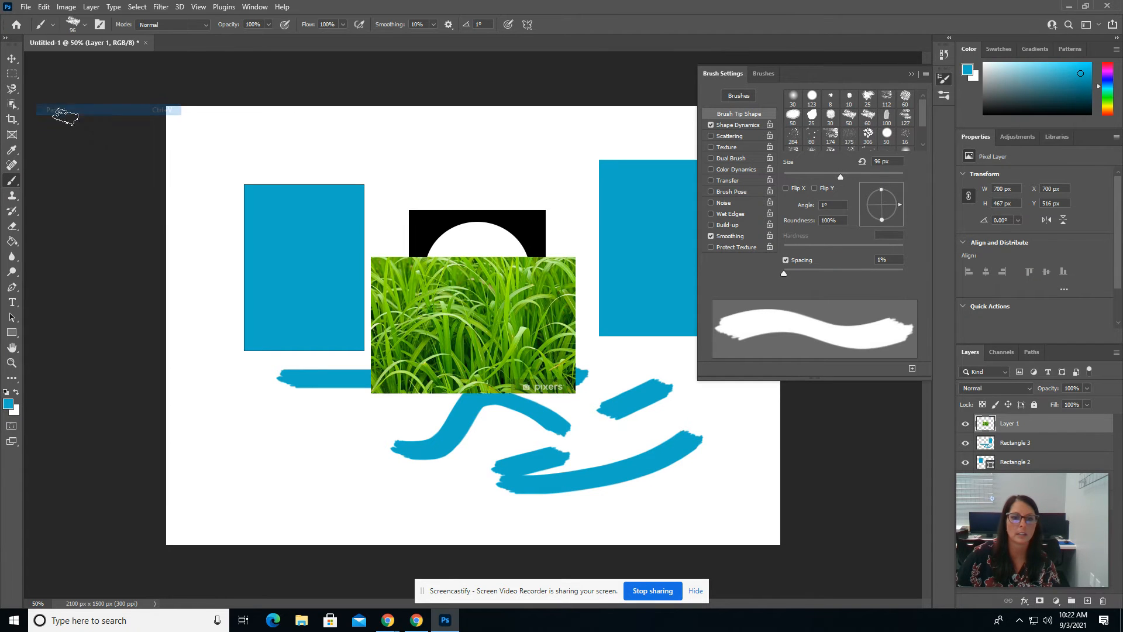
- Move the grass picture toward the canvas's lower-left corner and scale it up proportionally to about 1405 × 937 px
left_click(12, 59)
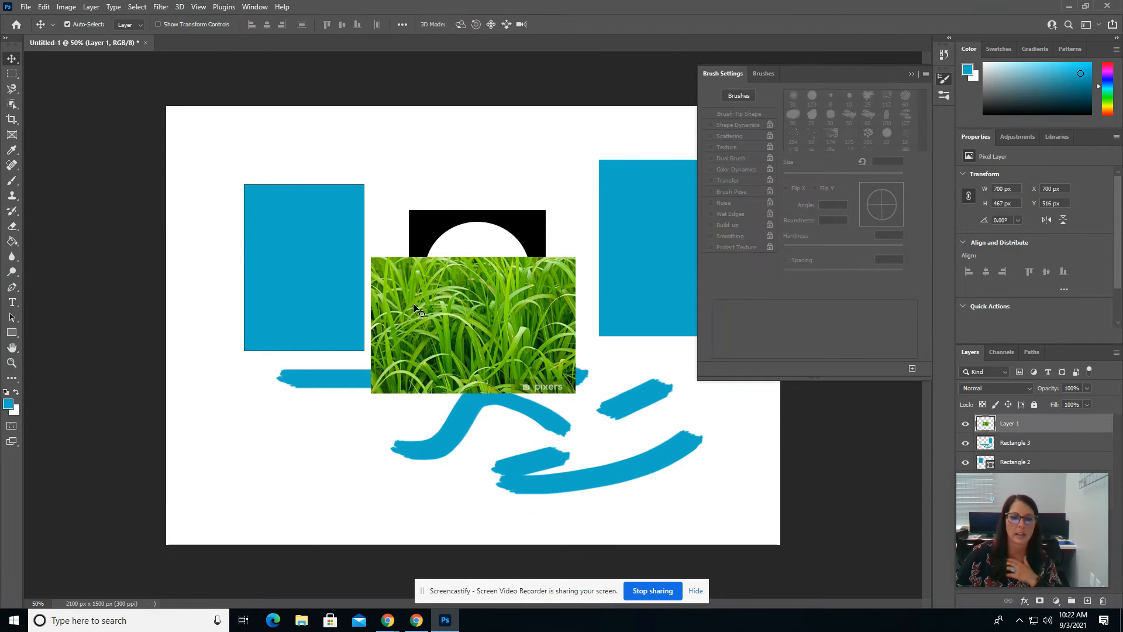
left_click_drag(423, 310, 261, 404)
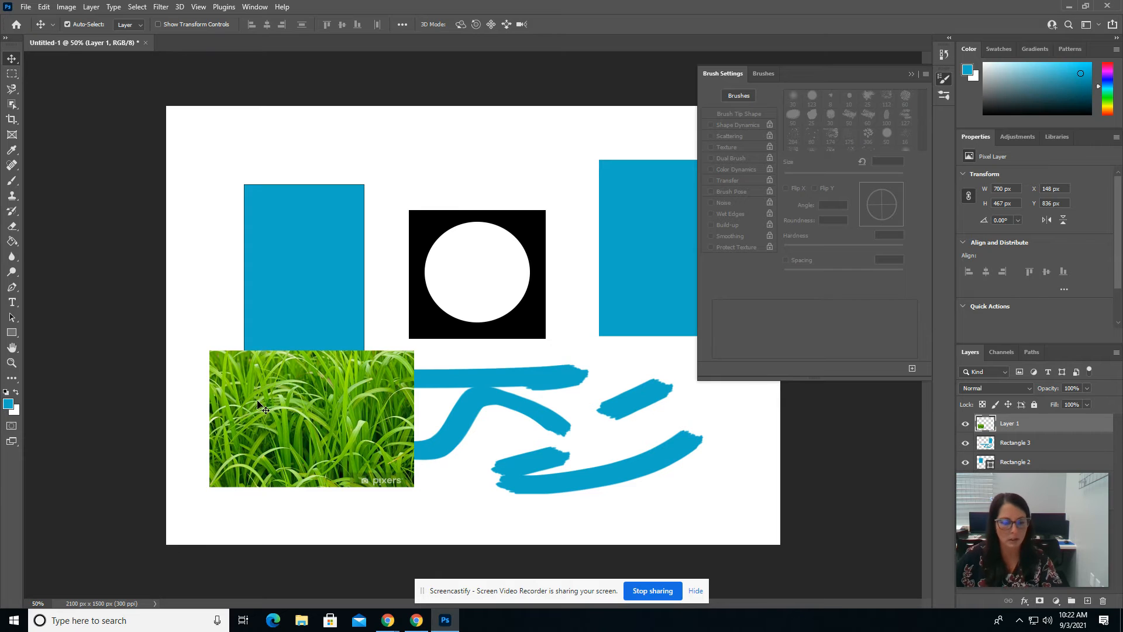
key("ctrl+t")
left_click_drag(412, 352, 611, 228)
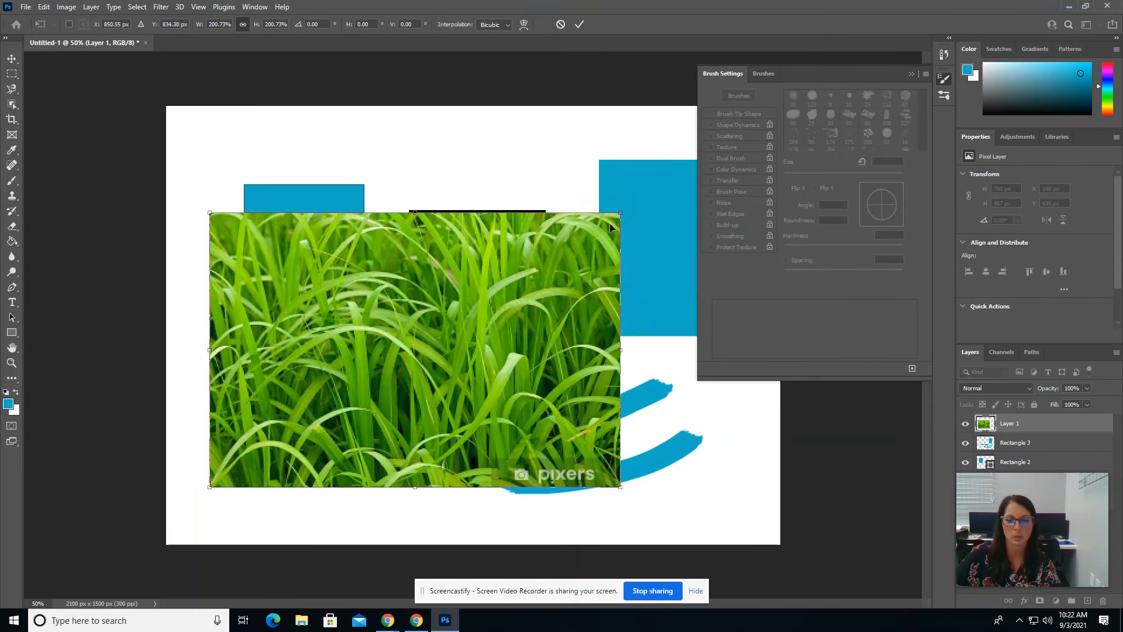
key("Return")
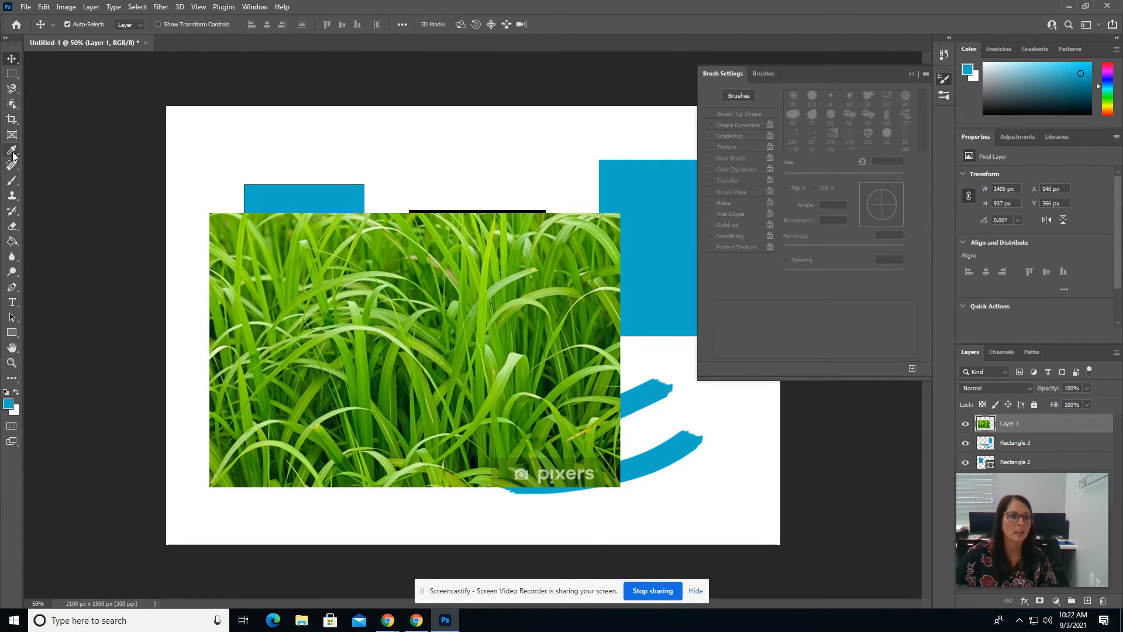
- Activate the Clone Stamp tool and set its soft round brush to 175 px
left_click(12, 196)
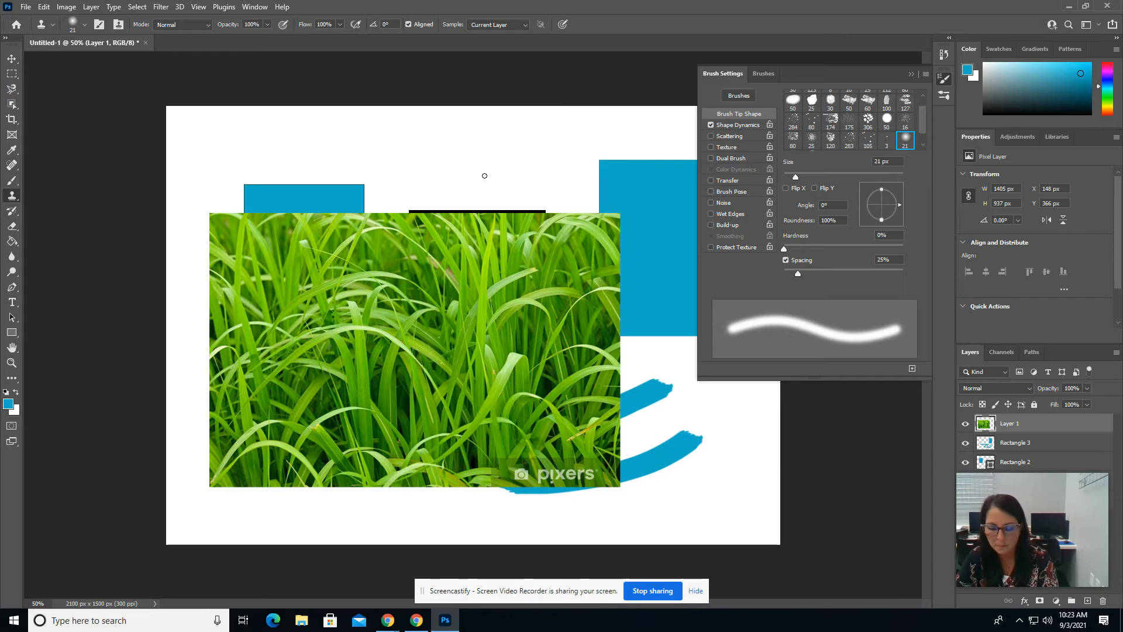
key("bracketright")
key("bracketright")
key("bracketright")
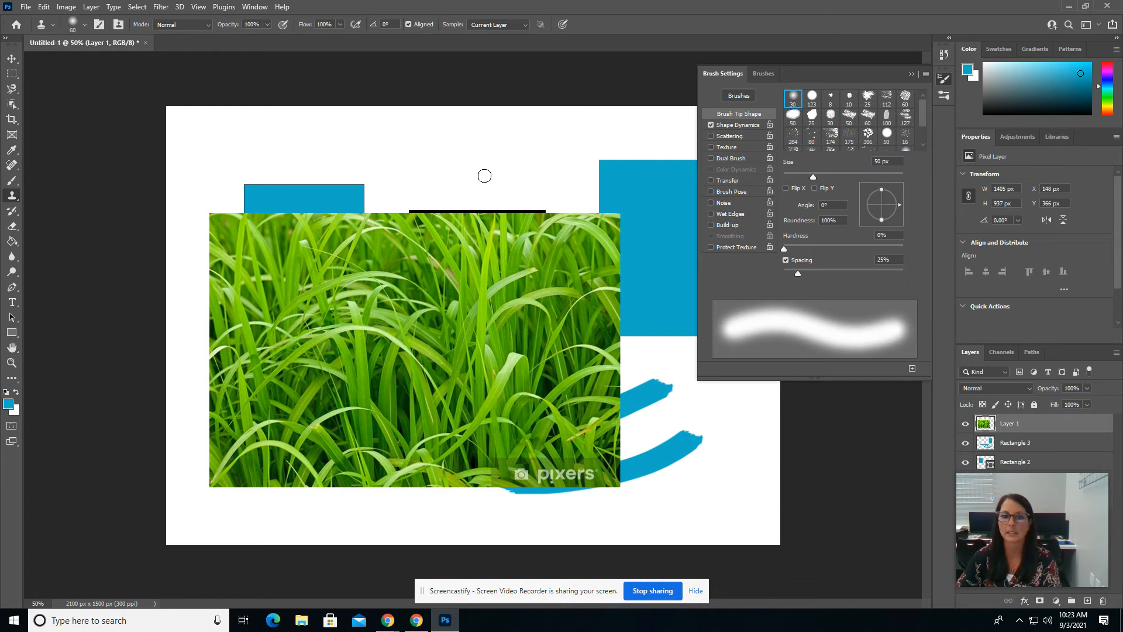
key("bracketright")
key("bracketright")
key("bracketright")
key("bracketright")
key("bracketright")
key("bracketright")
key("bracketright")
key("bracketright")
key("bracketright")
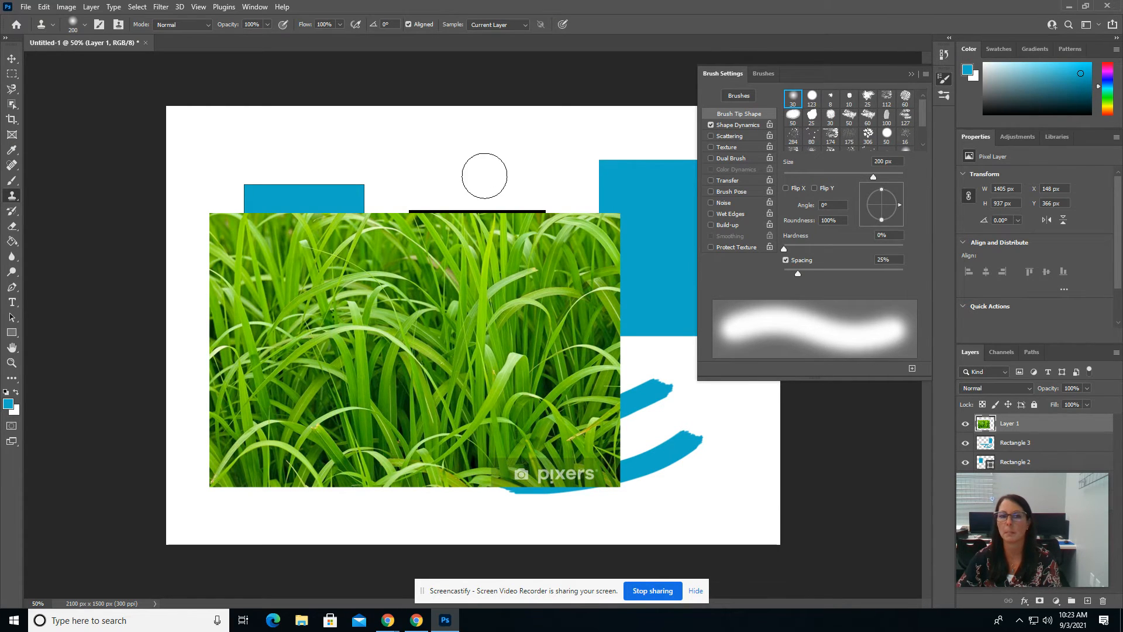
key("bracketright")
key("bracketright")
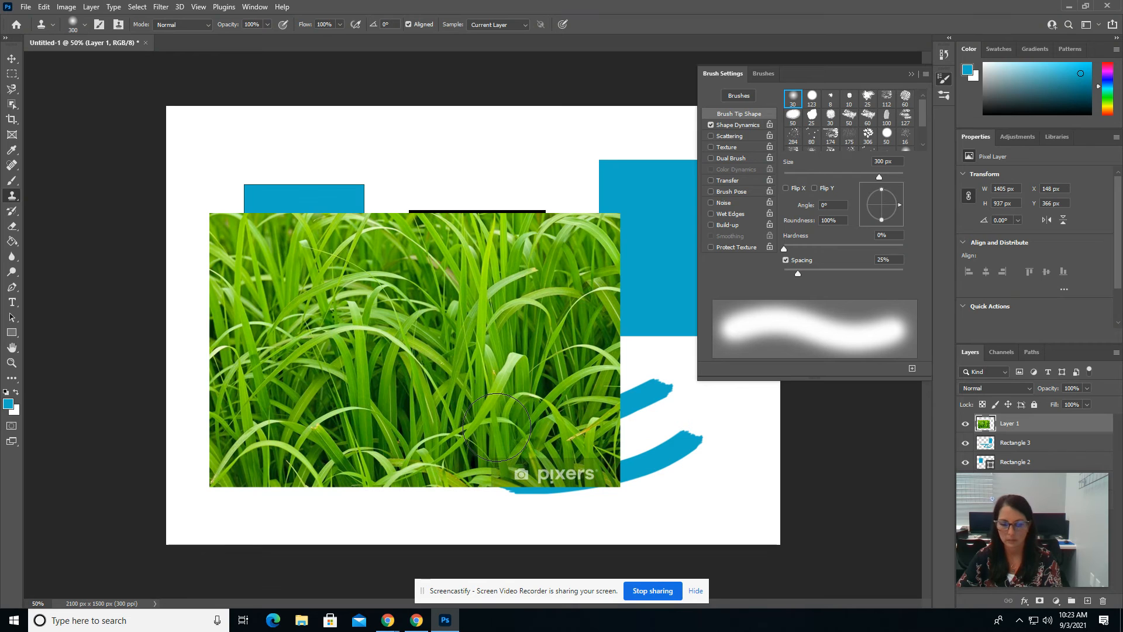
key("bracketleft")
key("bracketleft")
key("bracketleft")
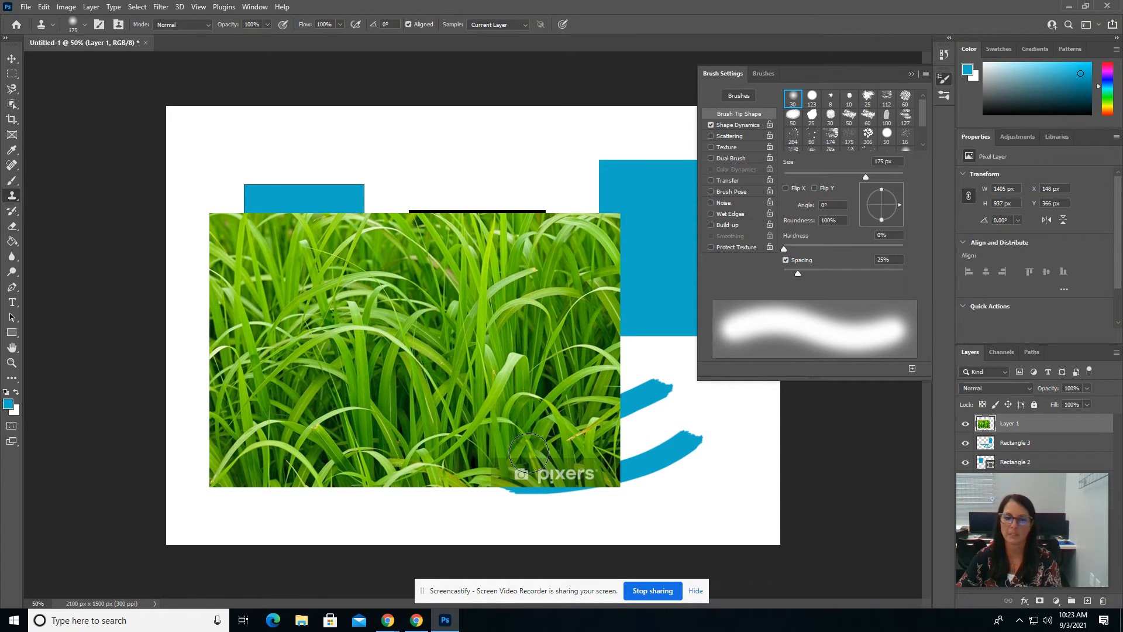
- Sample clean grass near the pixers watermark and clone it over the watermark's letters, resampling along the way
left_click(500, 438, "alt")
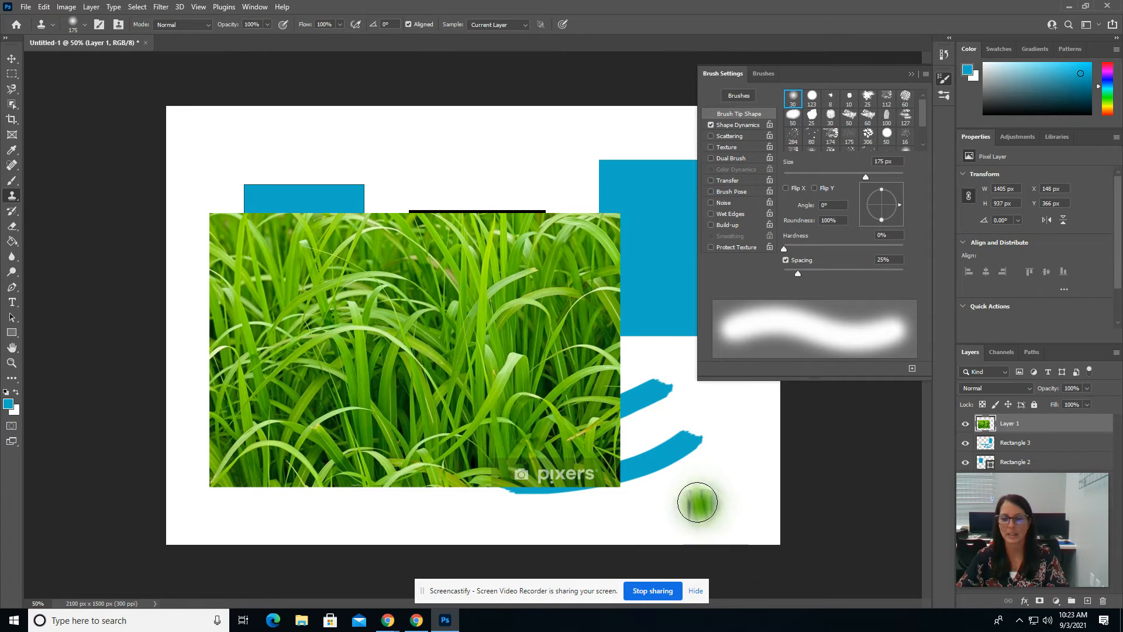
left_click(505, 468)
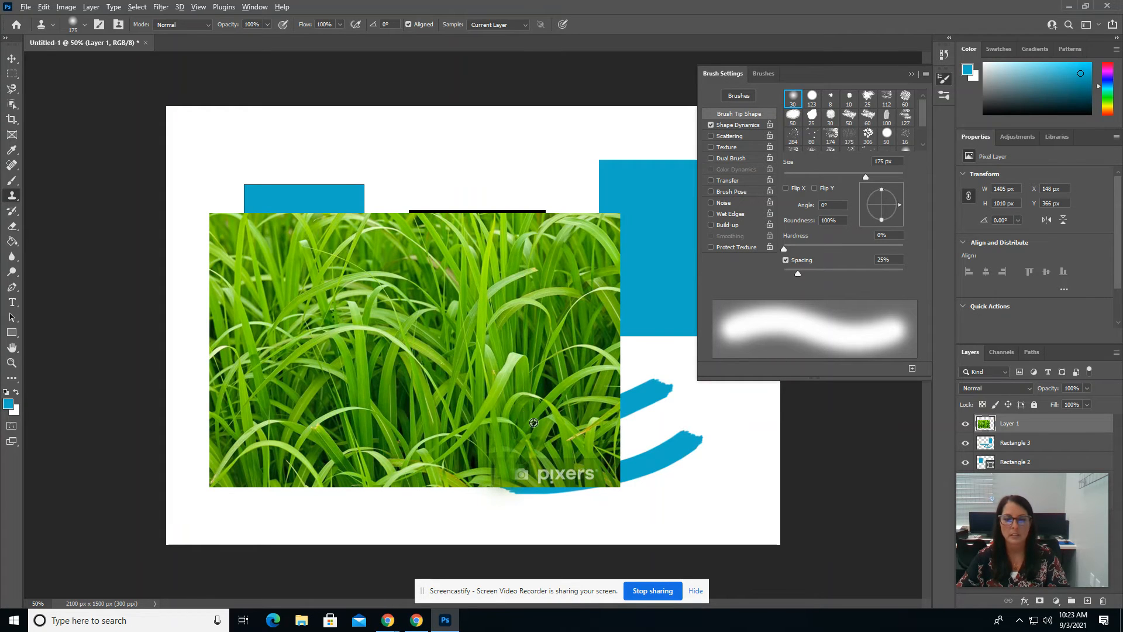
left_click(529, 463)
mouse_move(529, 463)
left_mouse_down()
mouse_move(522, 497)
mouse_move(533, 468)
left_mouse_up()
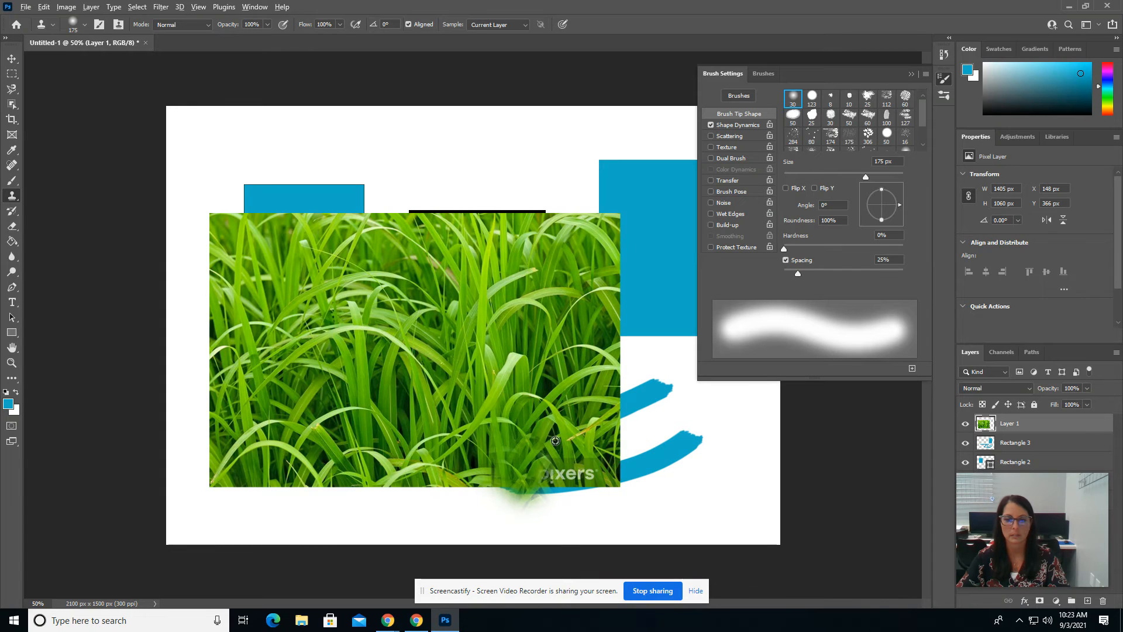
left_click(552, 467)
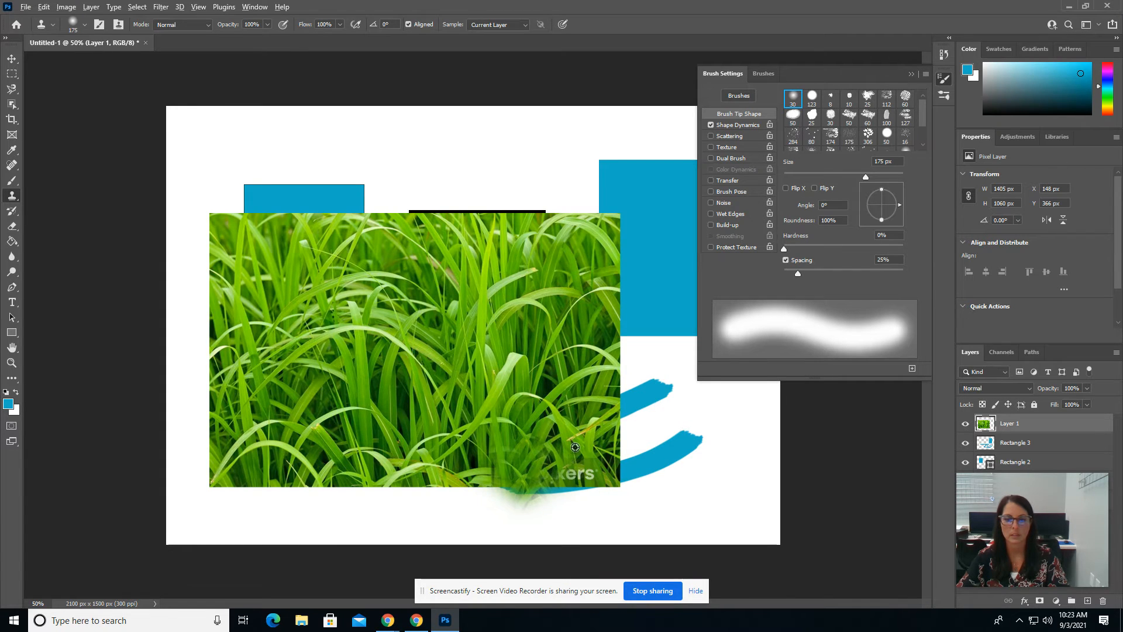
left_click_drag(575, 455, 575, 474)
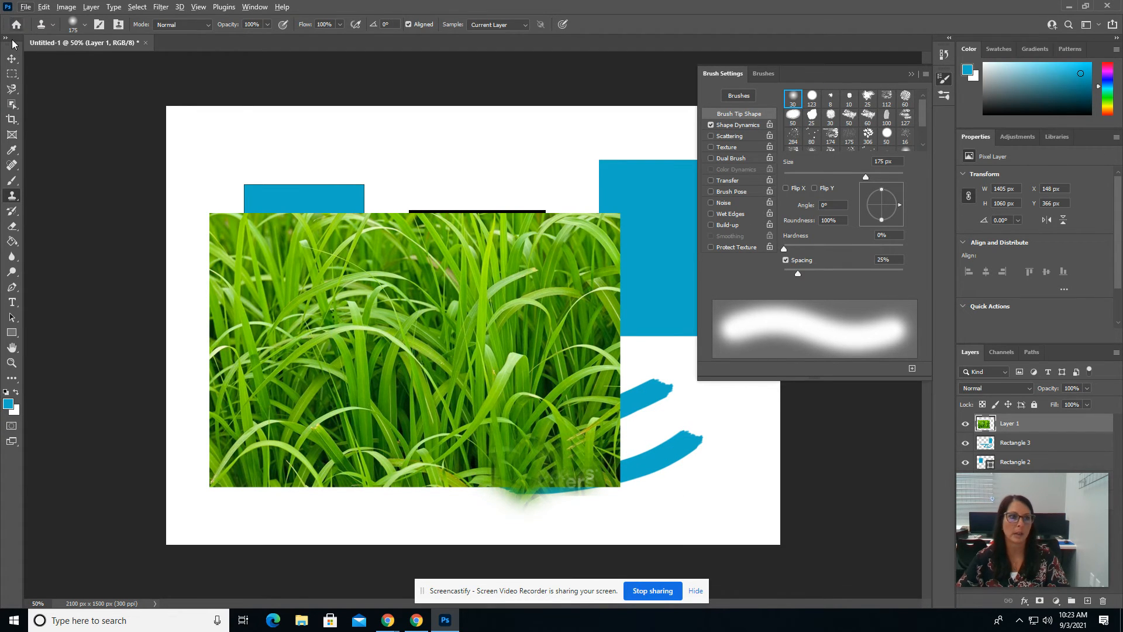
- Select a strip about 1560 × 106 px below the grass picture, clear the cloned spill inside it and deselect
left_click(10, 77)
left_click_drag(194, 492, 354, 508)
left_click_drag(651, 518, 196, 486)
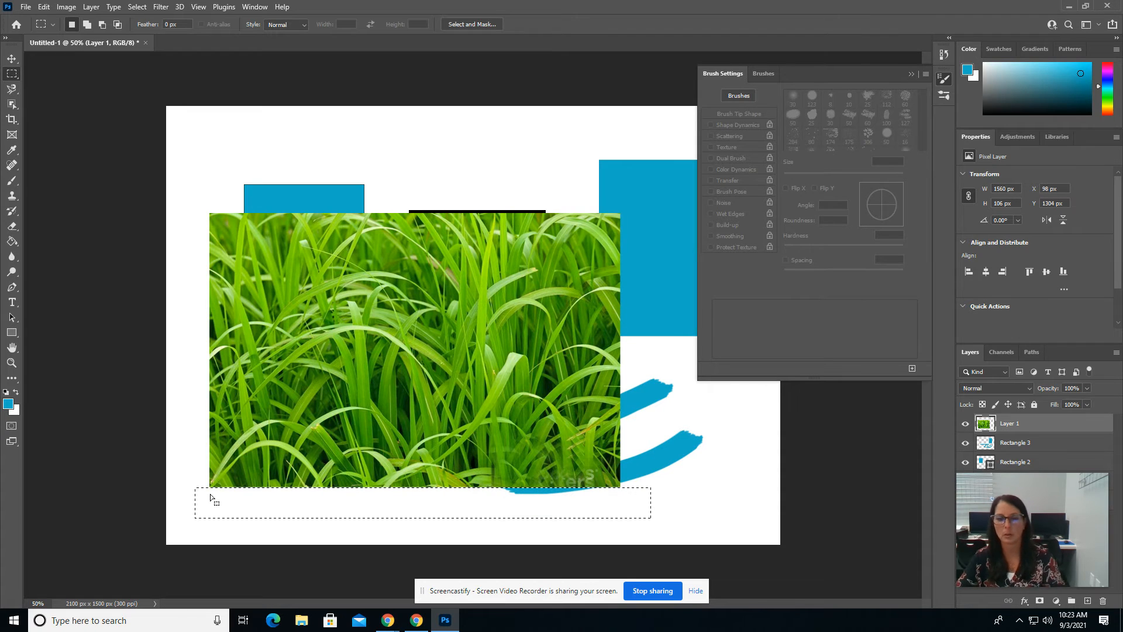
key("ctrl+d")
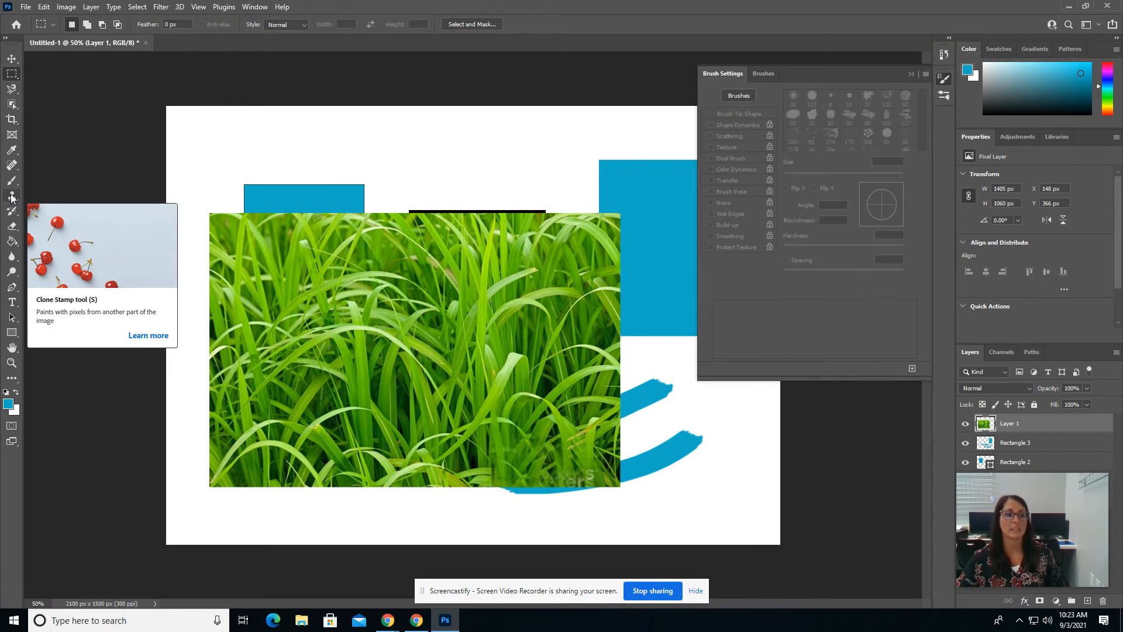
- Use the Eraser at 60 px to erase two horizontal and two downward strokes across the grass picture
left_click(12, 228)
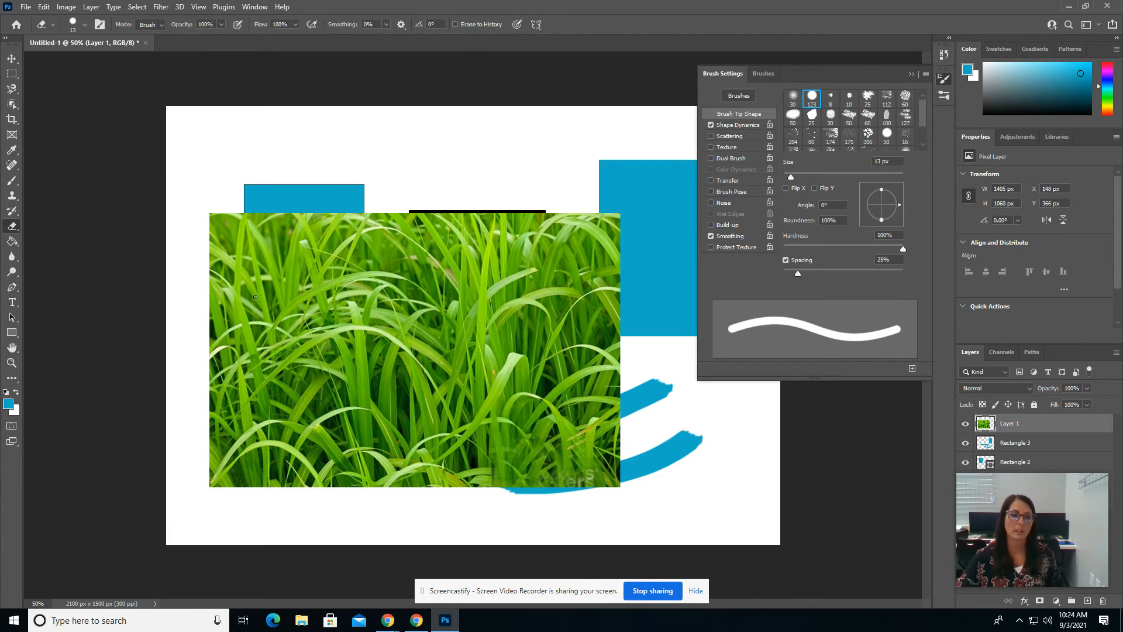
key("bracketright")
key("bracketright")
key("bracketright")
key("bracketright")
key("bracketright")
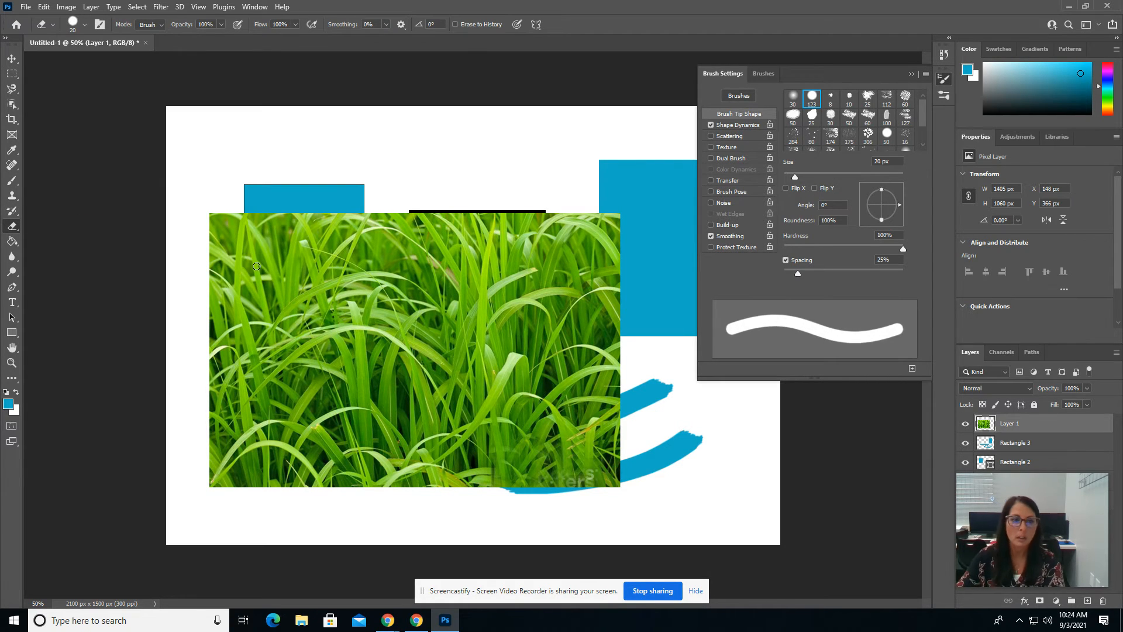
mouse_move(188, 320)
left_mouse_down()
mouse_move(543, 292)
mouse_move(671, 298)
left_mouse_up()
left_click_drag(661, 369, 392, 367)
left_click_drag(312, 368, 100, 368)
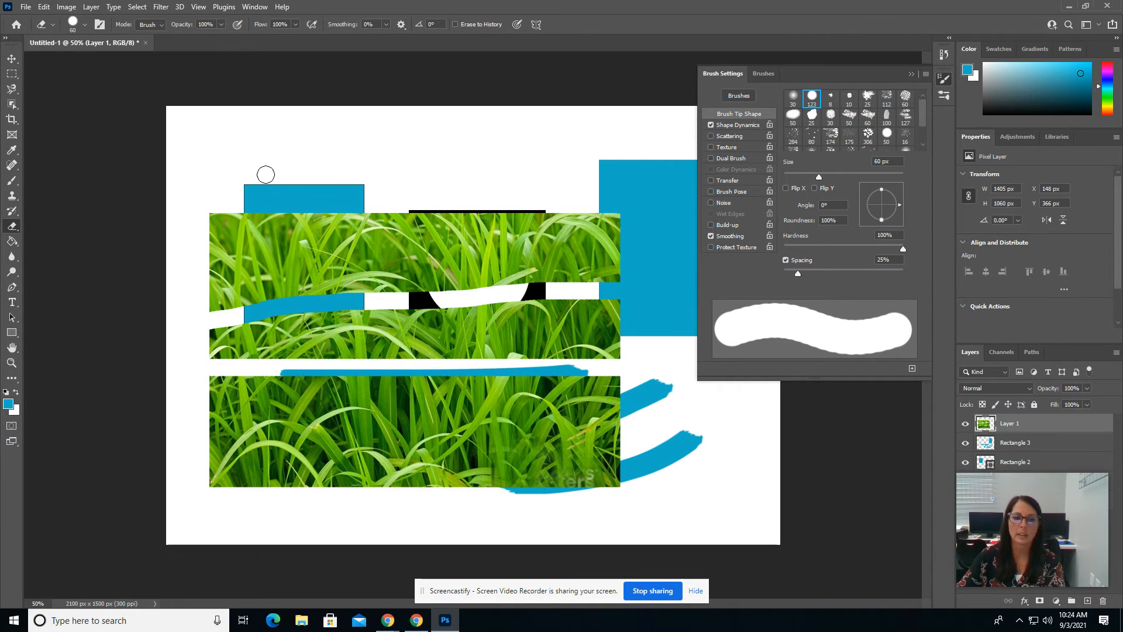
mouse_move(285, 164)
left_mouse_down()
mouse_move(395, 438)
mouse_move(497, 503)
mouse_move(516, 483)
mouse_move(480, 179)
left_mouse_up()
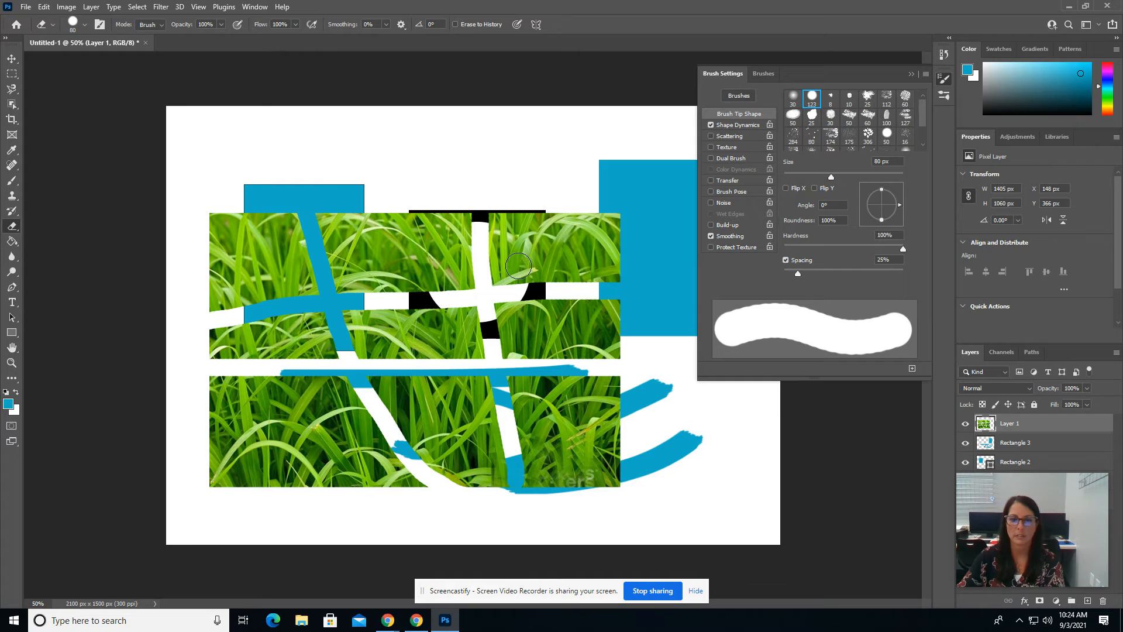
- Enlarge the Eraser to 400 px and erase the rest of the grass picture
key("bracketright")
key("bracketright")
key("bracketright")
key("bracketright")
key("bracketright")
key("bracketright")
key("bracketright")
key("bracketright")
key("bracketright")
left_click(621, 225)
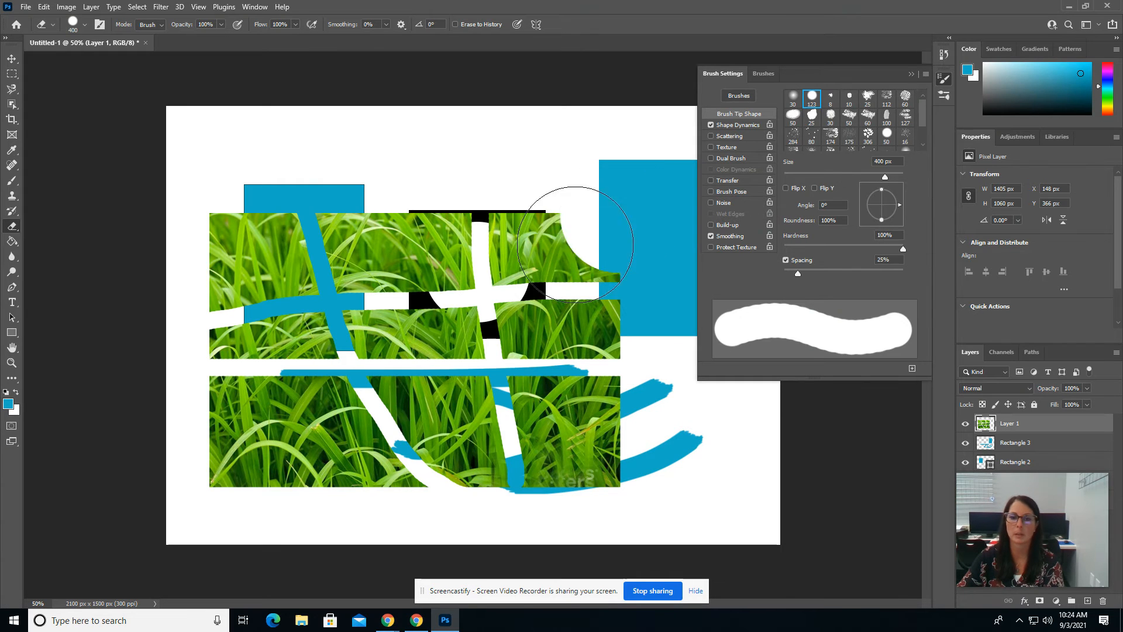
mouse_move(575, 244)
left_mouse_down()
mouse_move(328, 364)
mouse_move(241, 364)
mouse_move(228, 320)
mouse_move(536, 239)
mouse_move(218, 237)
mouse_move(212, 451)
mouse_move(483, 457)
mouse_move(592, 445)
mouse_move(599, 332)
mouse_move(552, 336)
mouse_move(509, 379)
left_mouse_up()
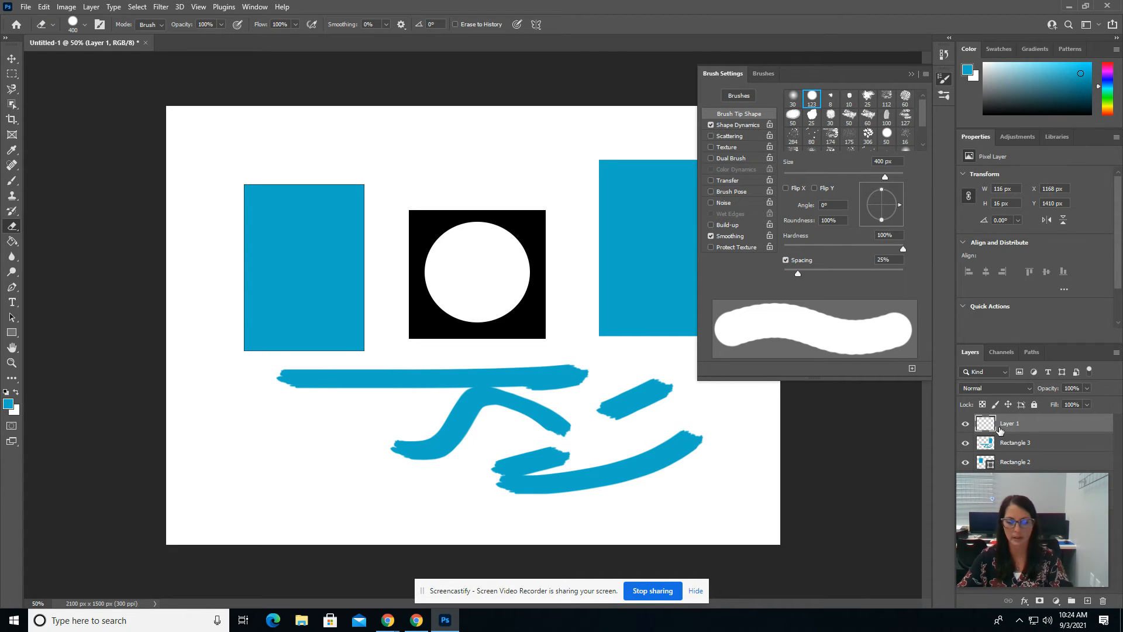
- Undo the last erasing, toggle the grass layer's visibility off and on, and delete the layer
key("ctrl+z")
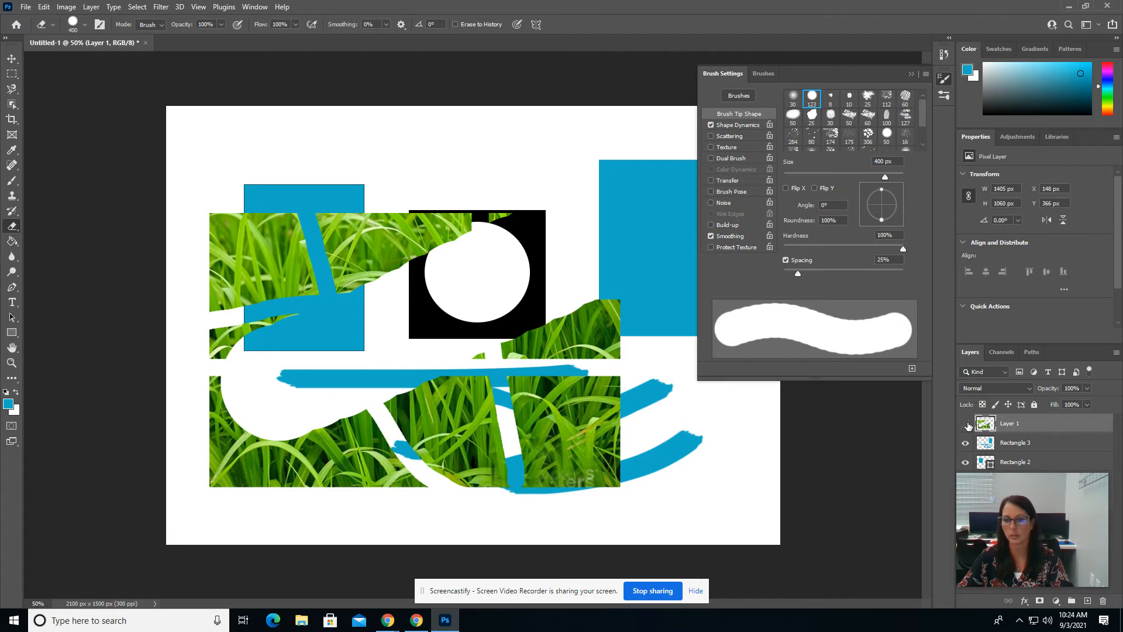
left_click(966, 424)
left_click(966, 424)
key("Delete")
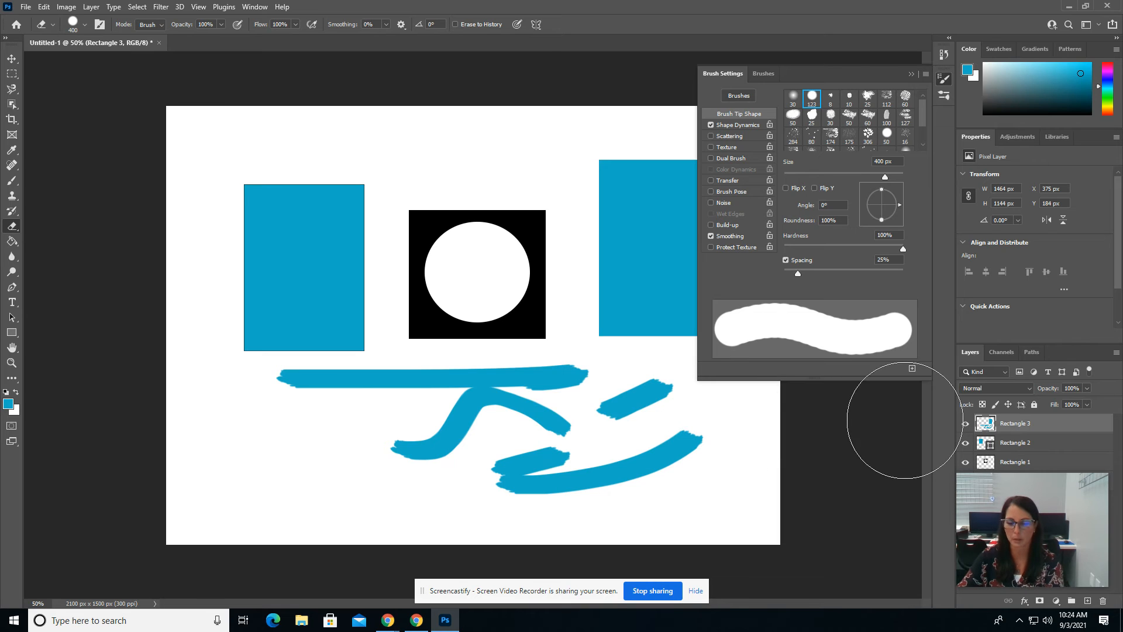
- Reduce the Eraser to 175 px and erase all blue brush strokes and the right-hand blue rectangle from the Rectangle 3 layer
key("bracketleft")
key("bracketleft")
key("bracketleft")
key("bracketleft")
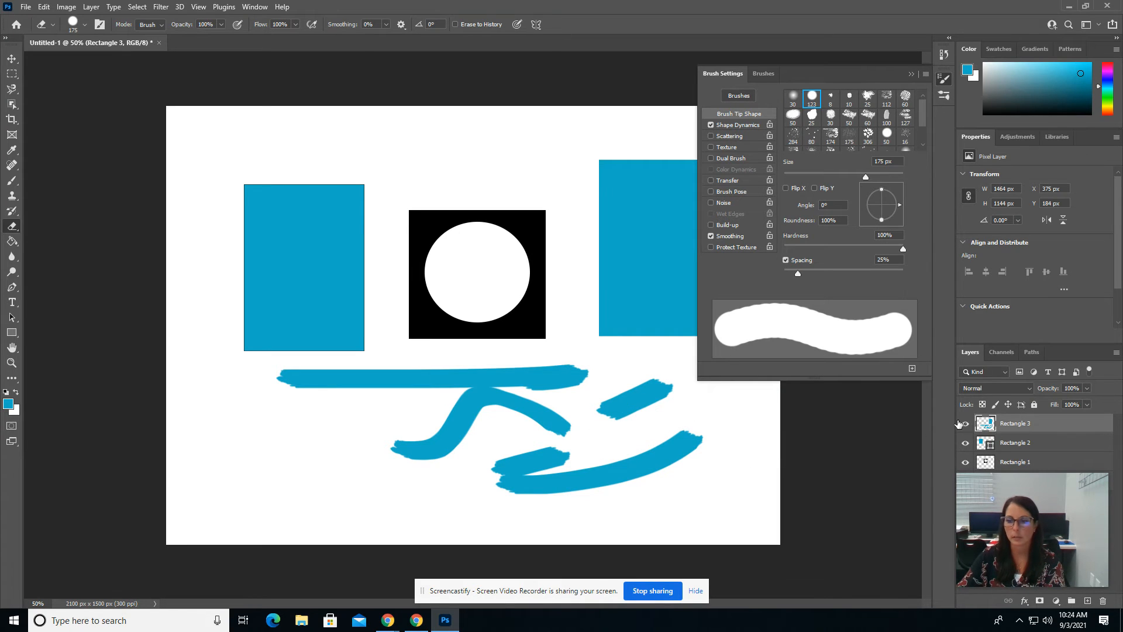
left_click(963, 424)
left_click(965, 423)
mouse_move(570, 410)
left_mouse_down()
mouse_move(679, 470)
mouse_move(634, 413)
mouse_move(632, 391)
mouse_move(715, 455)
mouse_move(669, 387)
mouse_move(541, 358)
mouse_move(519, 288)
left_mouse_up()
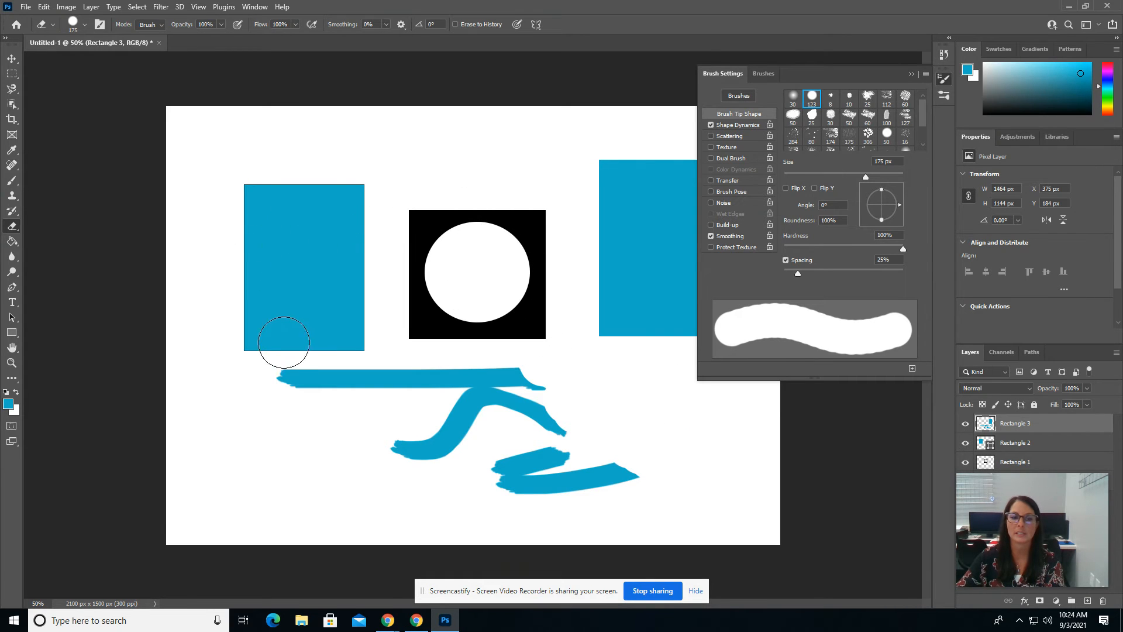
mouse_move(284, 342)
left_mouse_down()
mouse_move(276, 369)
mouse_move(333, 371)
mouse_move(468, 345)
mouse_move(481, 380)
mouse_move(525, 379)
mouse_move(368, 438)
mouse_move(570, 434)
mouse_move(382, 425)
mouse_move(428, 481)
mouse_move(666, 480)
mouse_move(601, 465)
mouse_move(625, 66)
mouse_move(573, 427)
mouse_move(637, 364)
mouse_move(666, 244)
mouse_move(742, 271)
mouse_move(700, 266)
left_mouse_up()
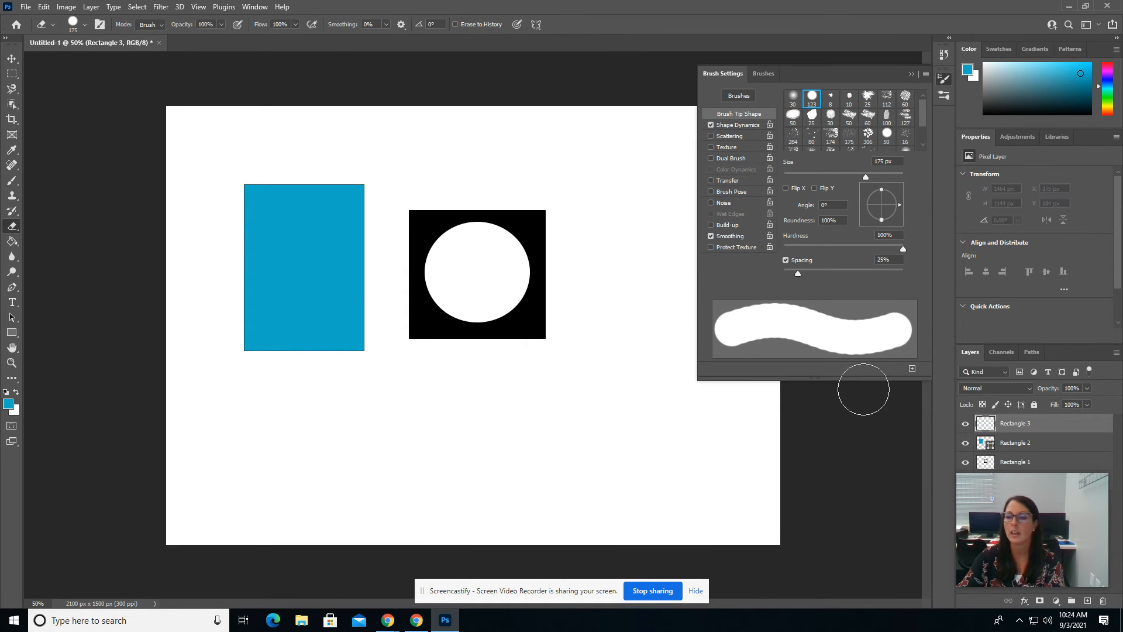
- Erase the black square from the Rectangle 1 layer, and toggle the Rectangle 2 layer's visibility off and on
left_click(1033, 463)
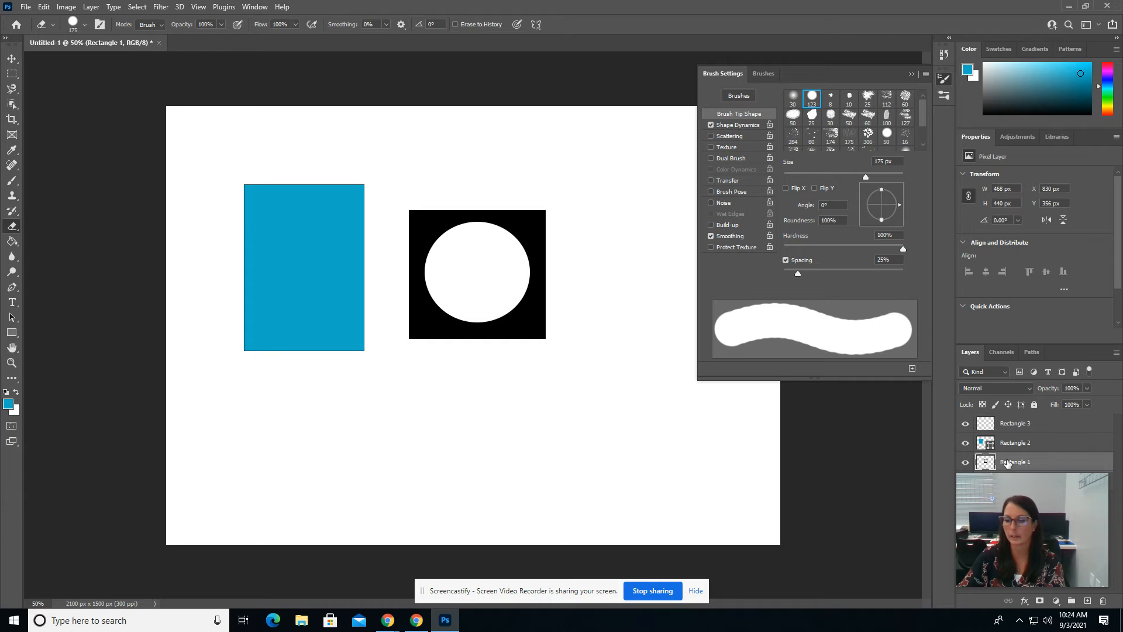
mouse_move(534, 151)
left_mouse_down()
mouse_move(541, 303)
mouse_move(527, 180)
mouse_move(494, 178)
mouse_move(457, 133)
mouse_move(409, 251)
left_mouse_up()
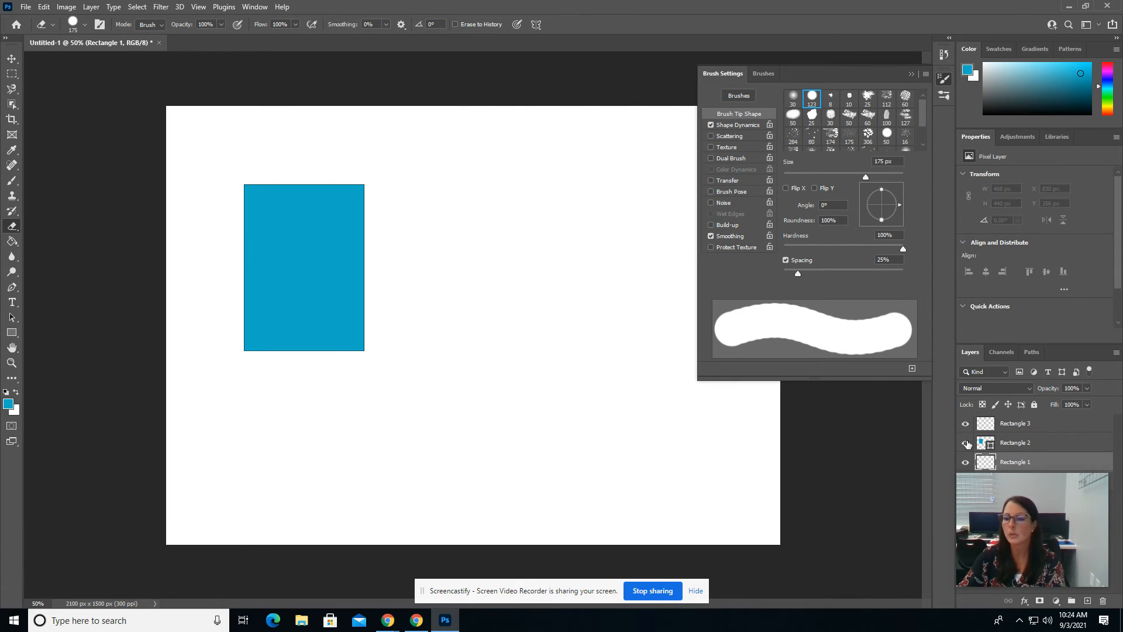
left_click(966, 444)
left_click(966, 444)
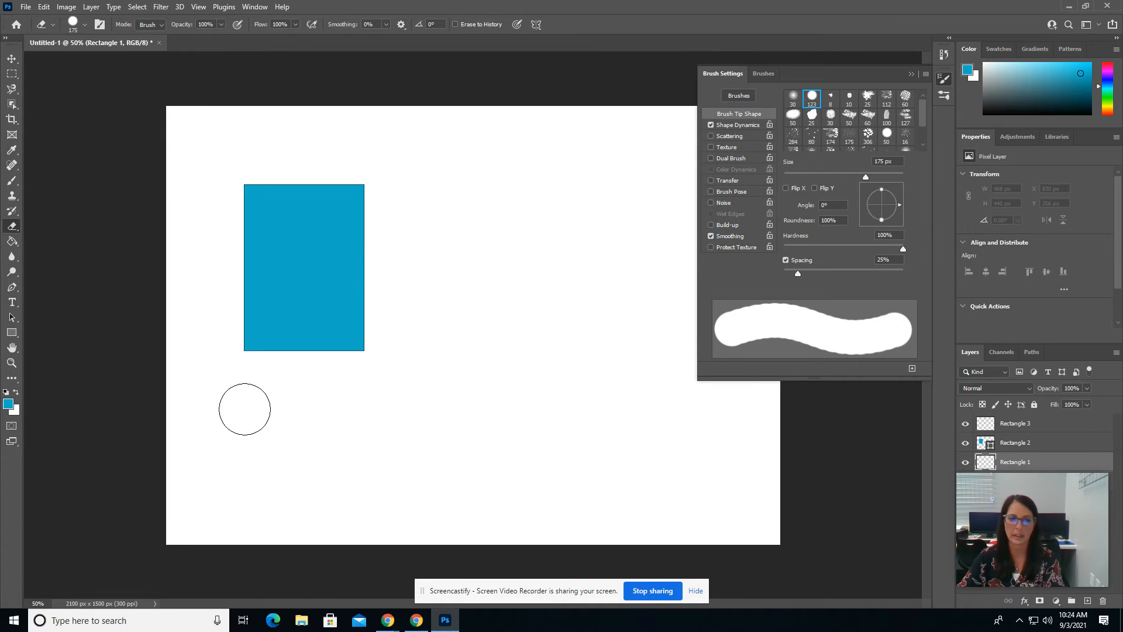
- Choose the Paint Bucket, swap the foreground and background colors, and set the foreground color to red ff0000
left_click(11, 242)
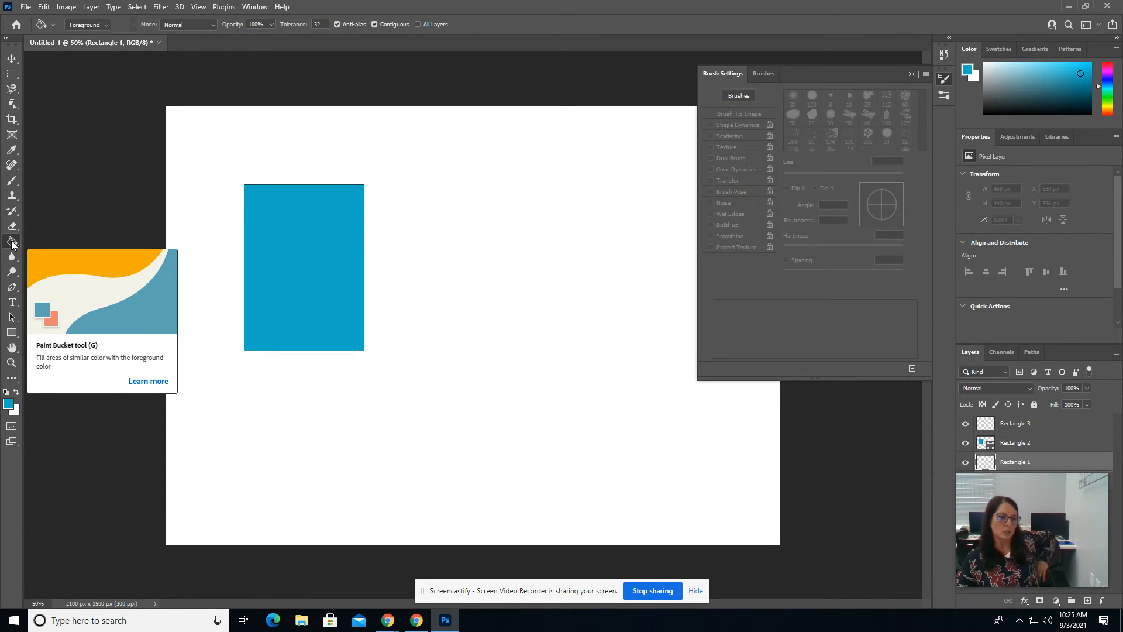
left_click(17, 395)
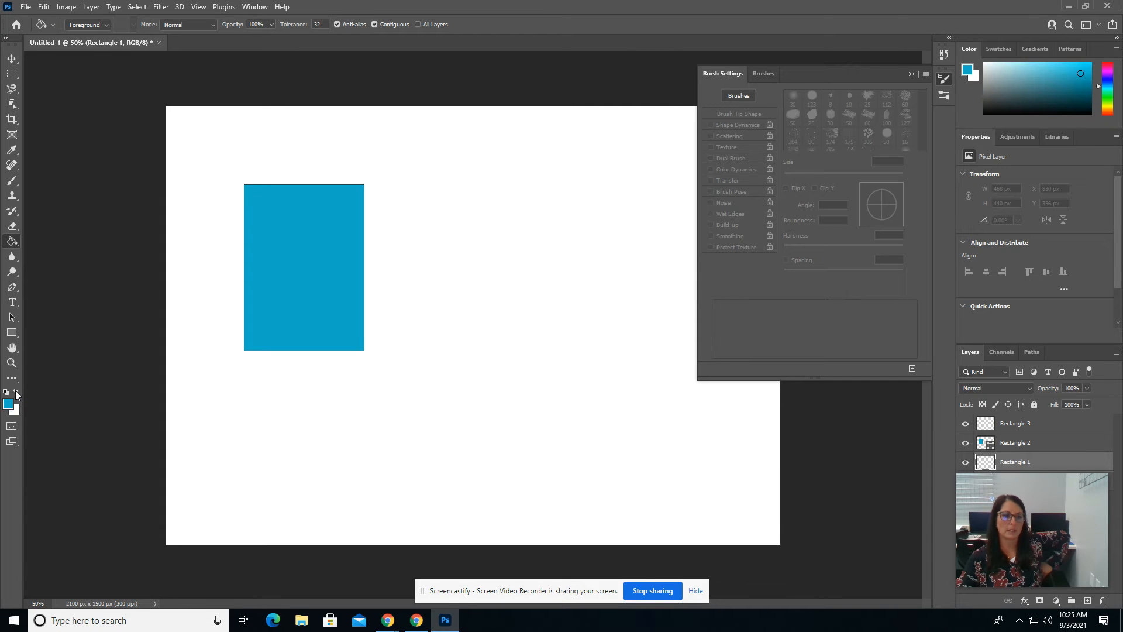
left_click(8, 409)
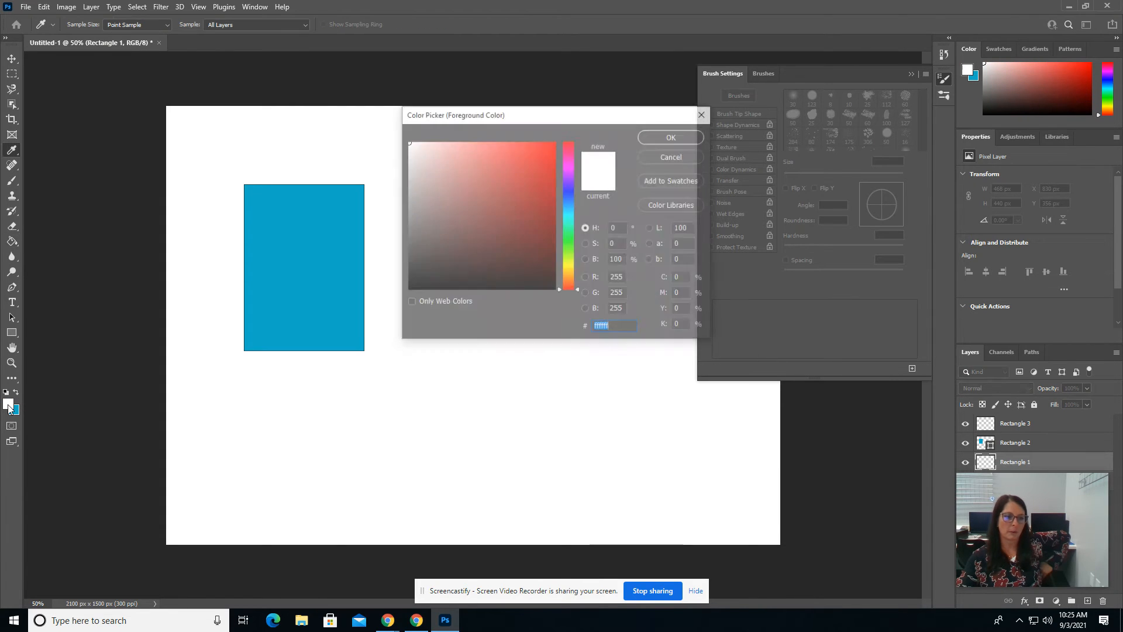
type("ff0000")
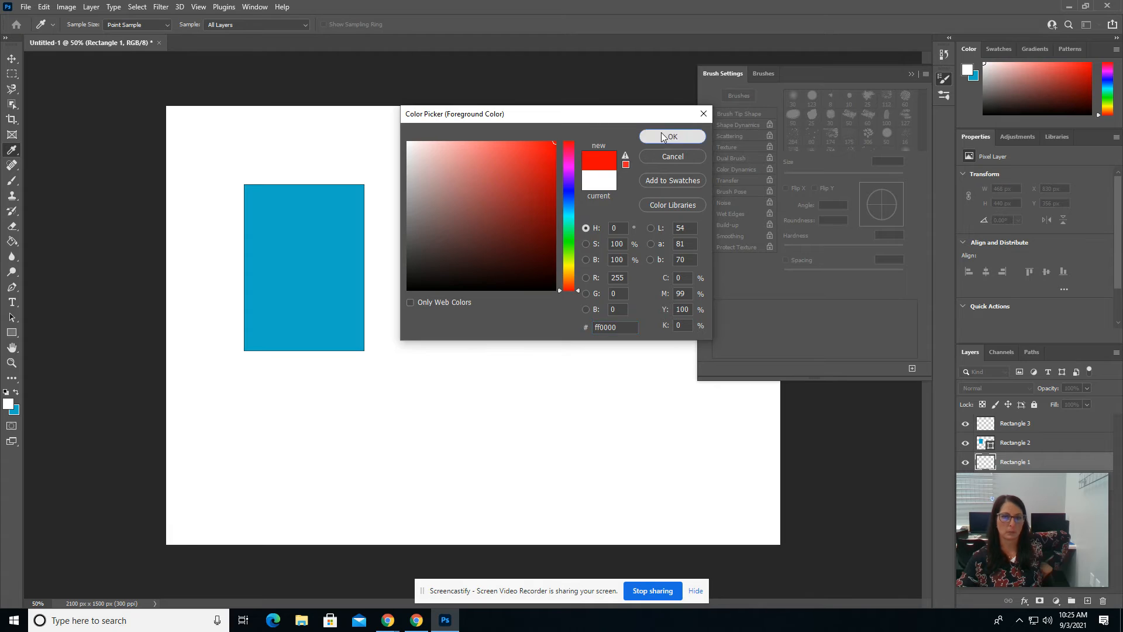
left_click(661, 136)
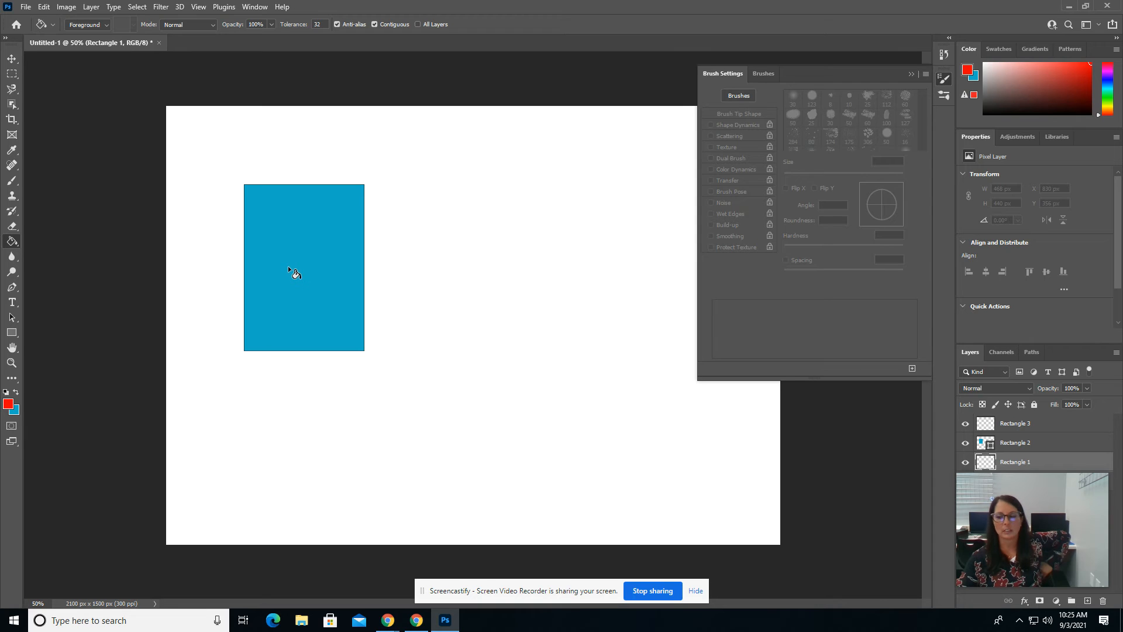
- Rasterize the Rectangle 2 shape layer and fill its rectangle with the red foreground color
left_click(1079, 443)
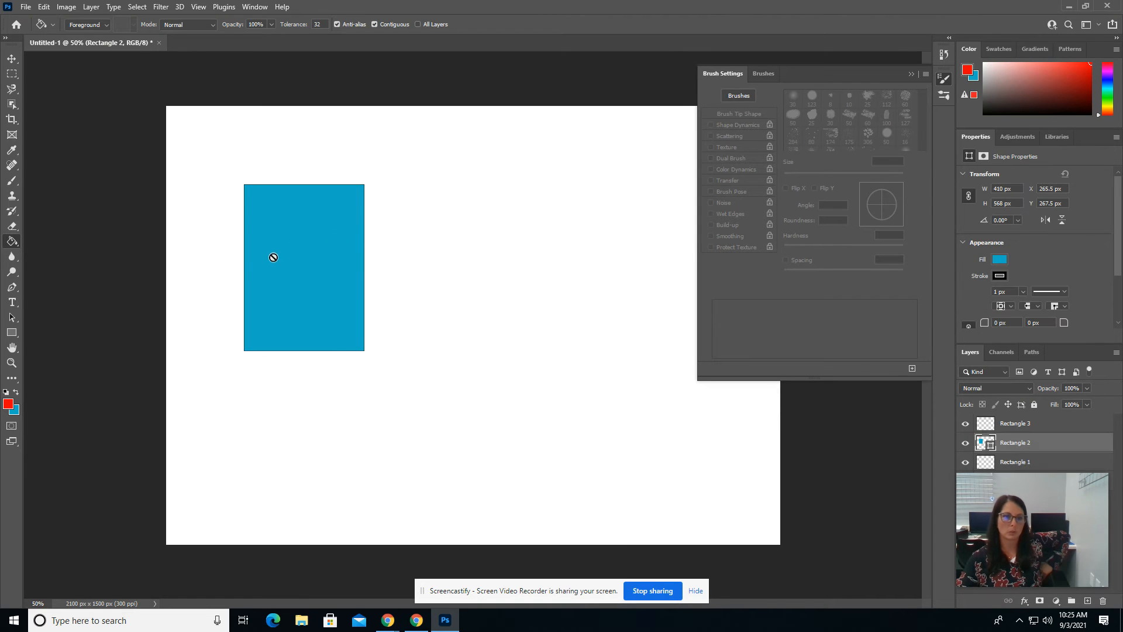
left_click(280, 265)
left_click(514, 231)
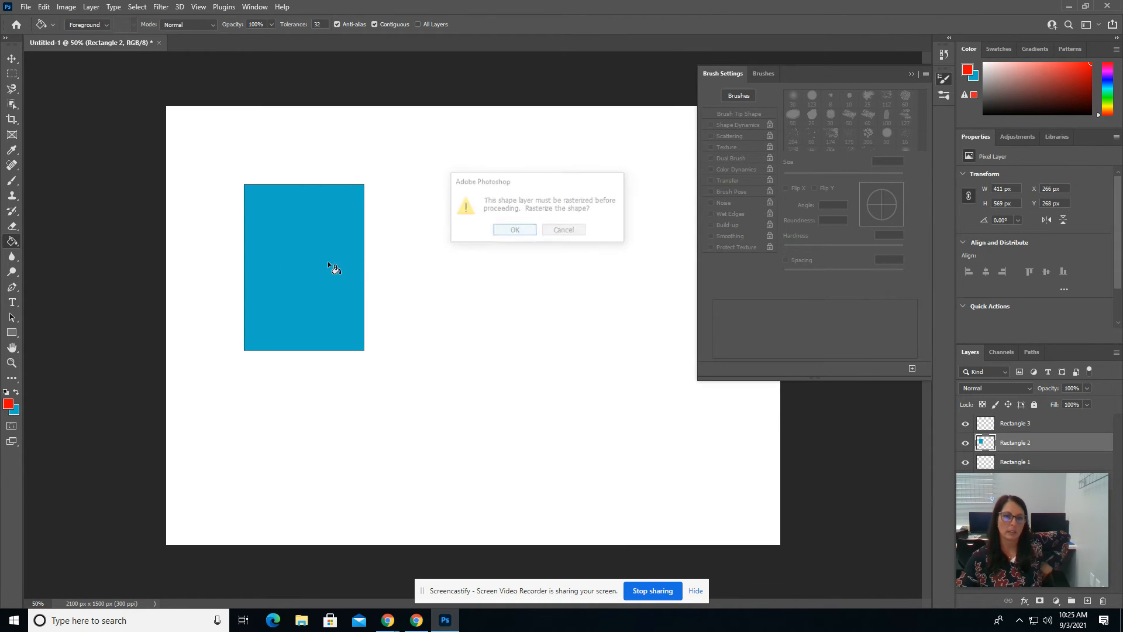
left_click(271, 257)
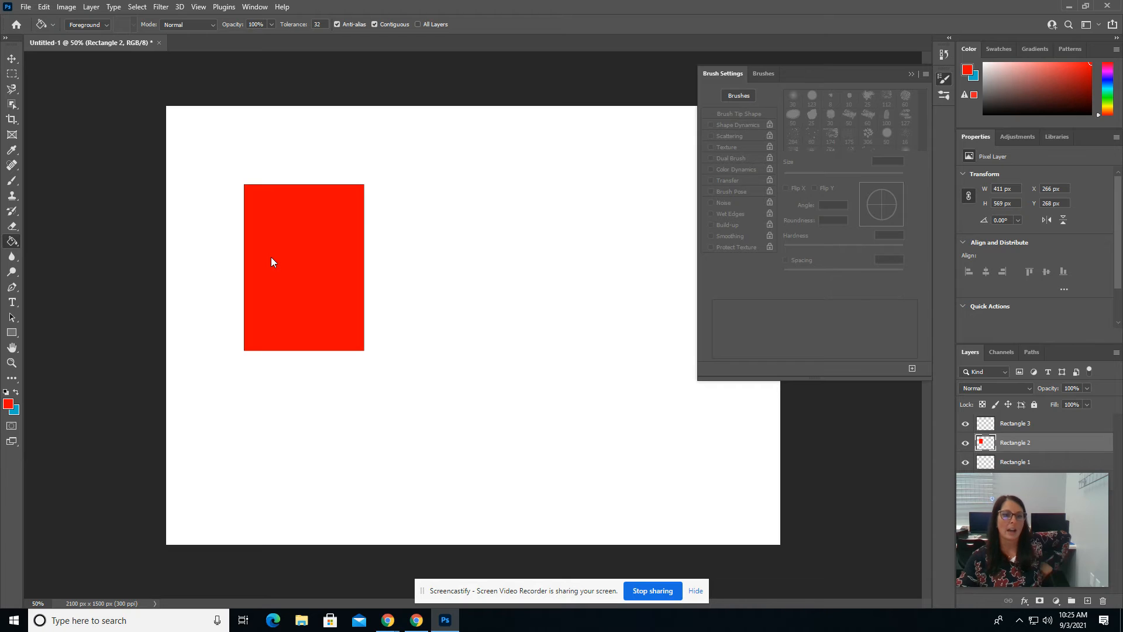
- Swap the colors to fill the rectangle blue, and swap them back to refill it red
left_click(16, 391)
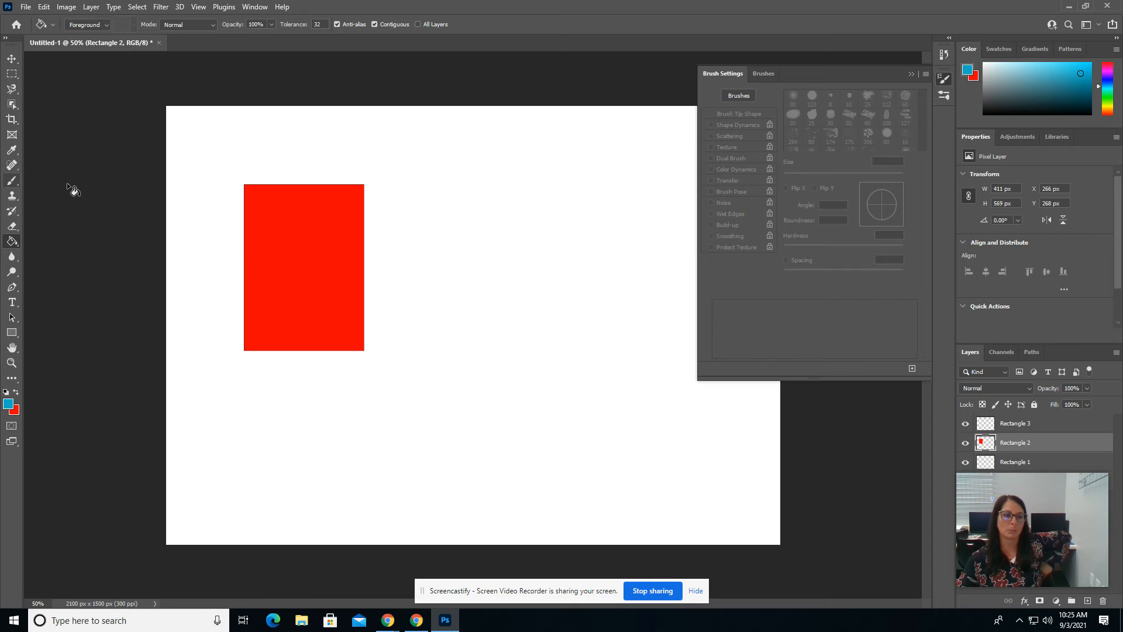
left_click(291, 257)
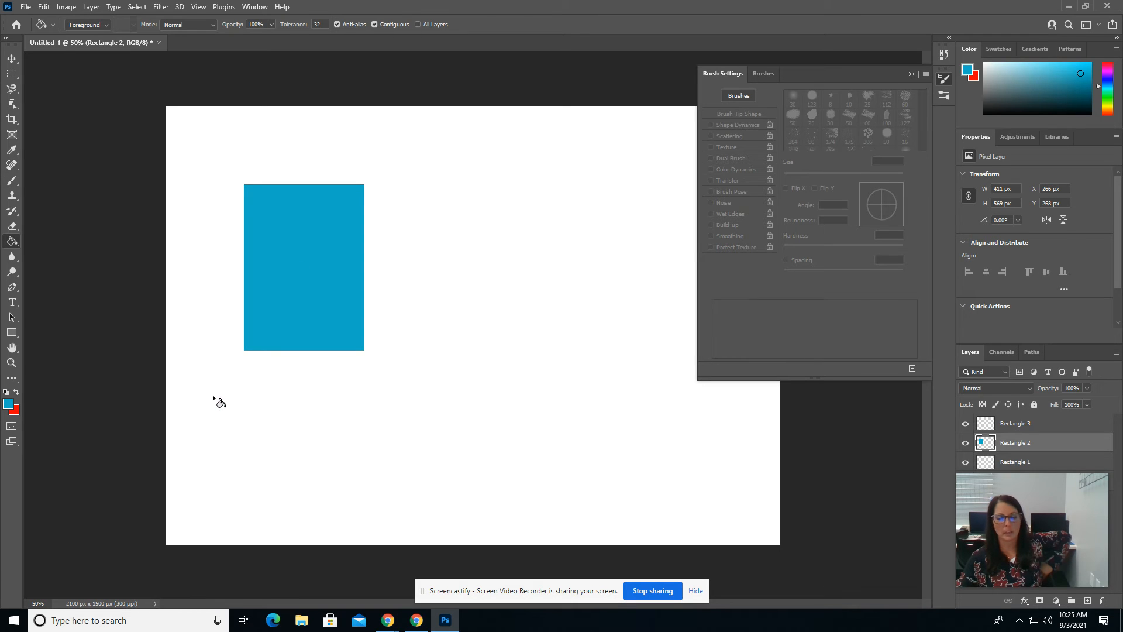
left_click(17, 394)
left_click(297, 288)
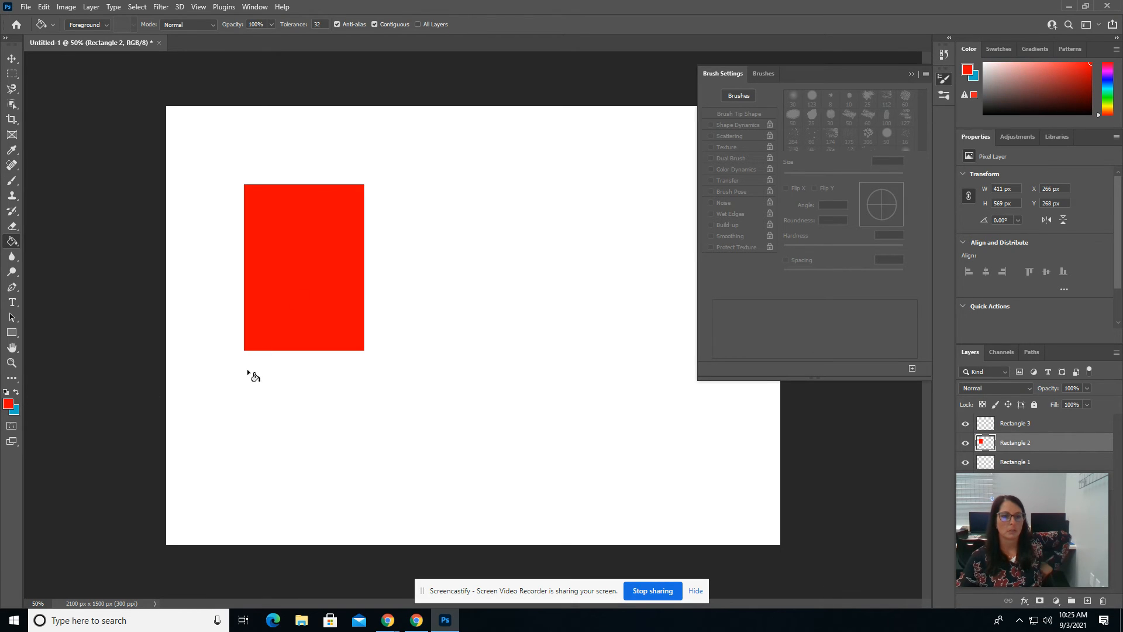
- Set the Blur tool to 500 px and 89% strength, and blur the upper edge of the red rectangle
left_click(13, 256)
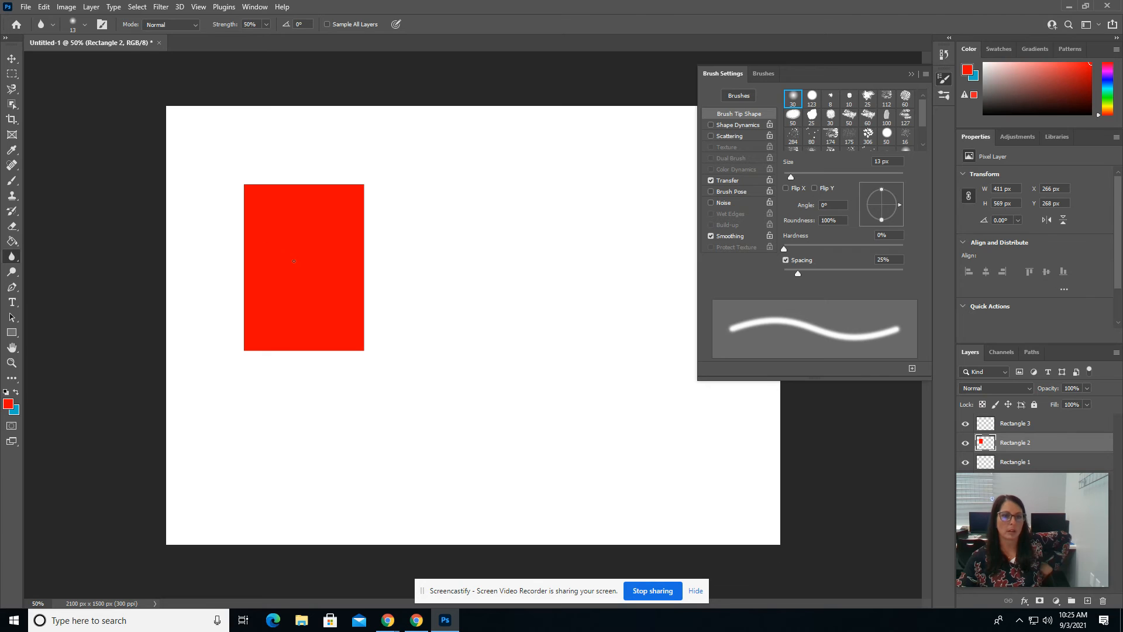
key("bracketright")
key("bracketright")
key("bracketright")
key("bracketright")
key("bracketright")
key("bracketright")
key("bracketright")
key("bracketright")
key("bracketright")
key("bracketright")
key("bracketright")
key("bracketright")
key("bracketright")
key("bracketright")
key("bracketright")
key("bracketright")
key("bracketright")
key("bracketright")
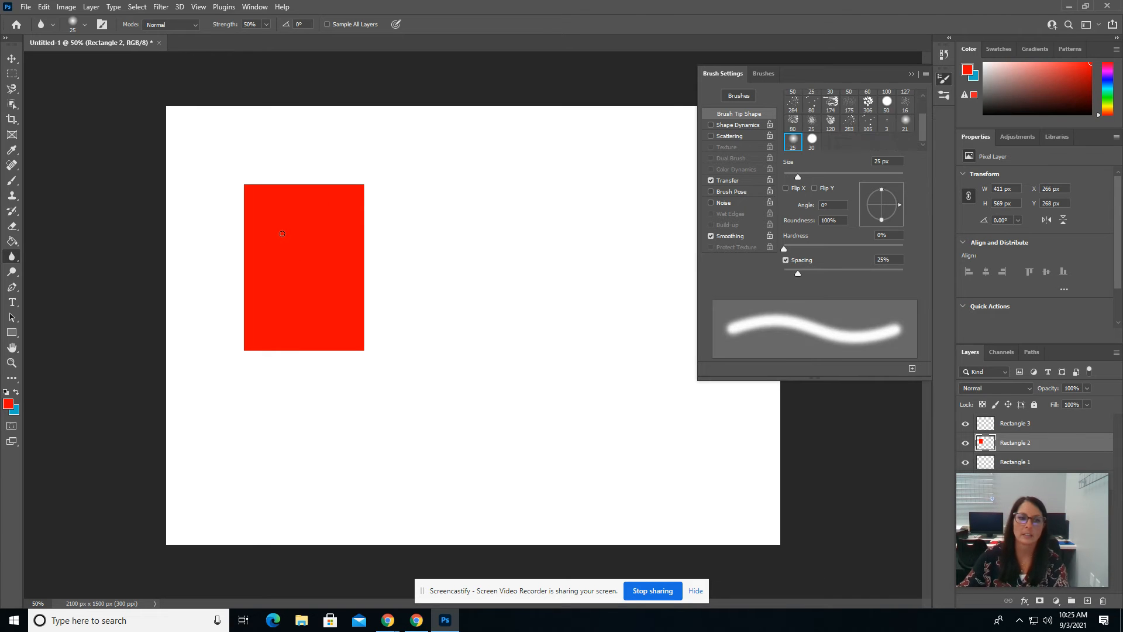
key("bracketright")
key("bracketright")
key("bracketright")
key("bracketright")
key("bracketright")
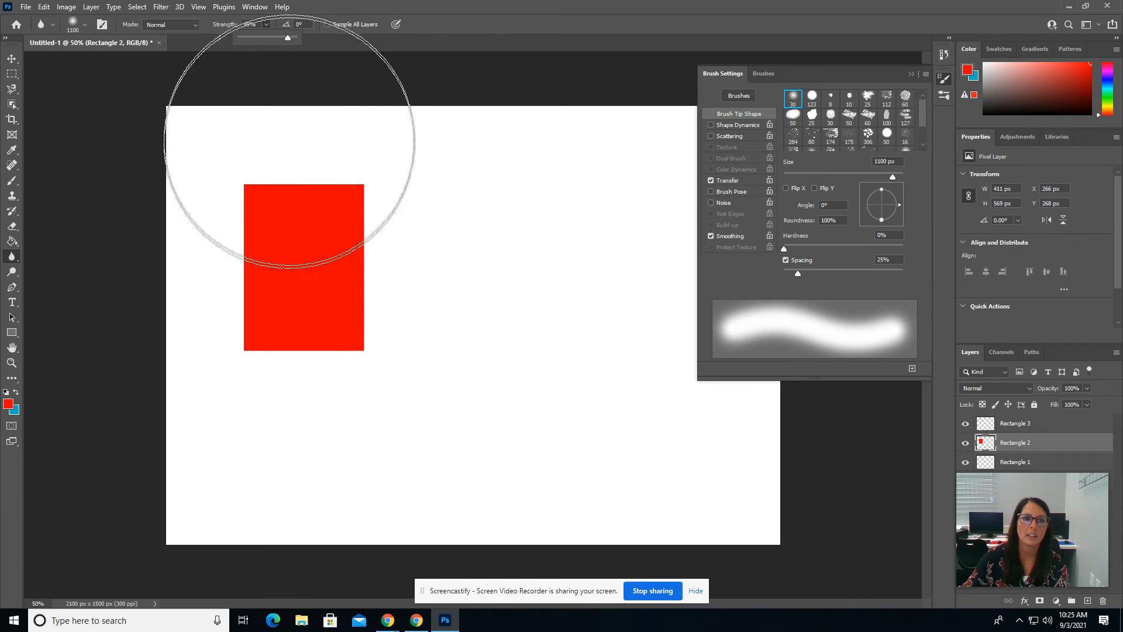
key("bracketleft")
key("bracketleft")
key("bracketleft")
key("bracketleft")
key("bracketleft")
key("bracketleft")
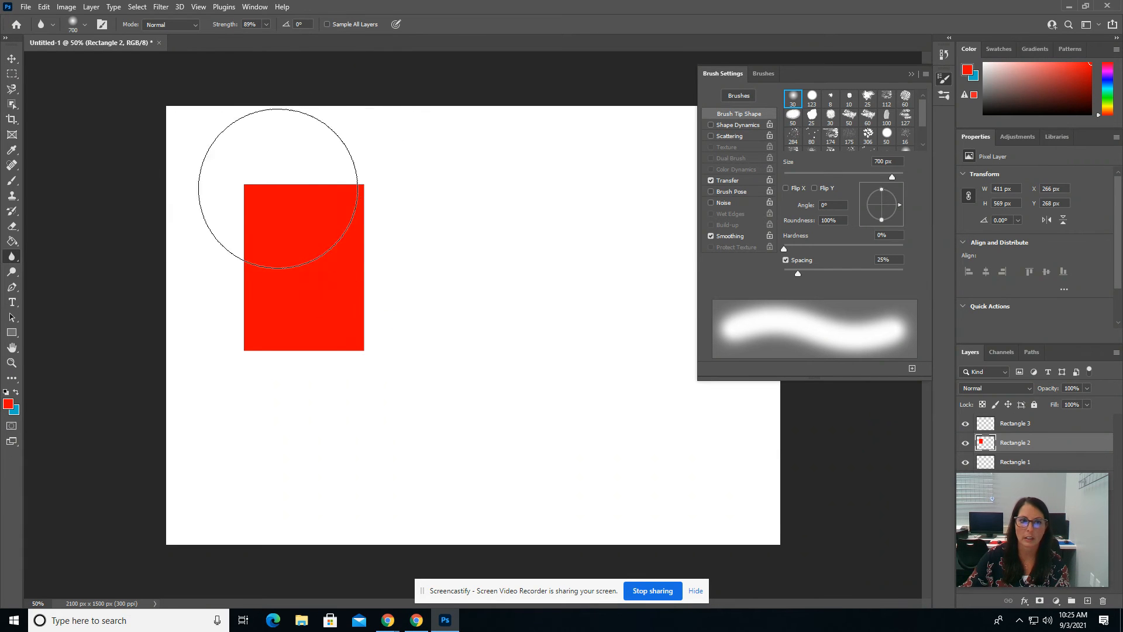
mouse_move(348, 172)
left_mouse_down()
mouse_move(383, 189)
mouse_move(246, 193)
mouse_move(425, 193)
mouse_move(384, 181)
mouse_move(338, 199)
mouse_move(220, 199)
mouse_move(465, 198)
mouse_move(391, 186)
mouse_move(223, 205)
mouse_move(426, 204)
mouse_move(283, 199)
mouse_move(234, 217)
mouse_move(444, 175)
mouse_move(248, 190)
mouse_move(363, 186)
left_mouse_up()
- Try the 175 px Eraser along the red rectangle's upper edge and undo the strokes
key("e")
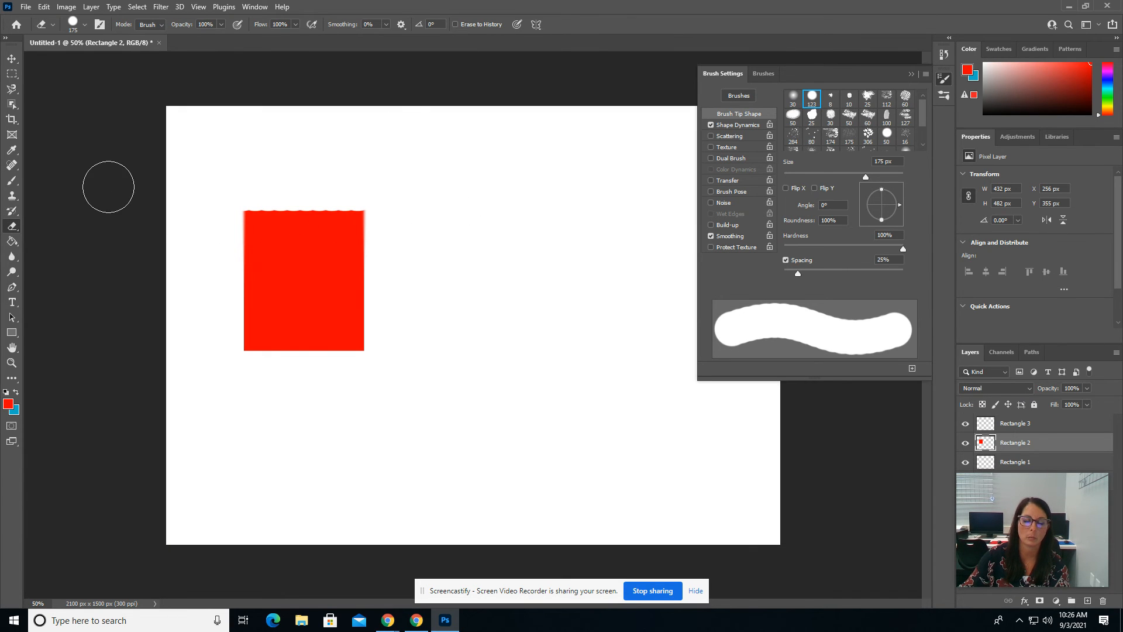
key("ctrl+z")
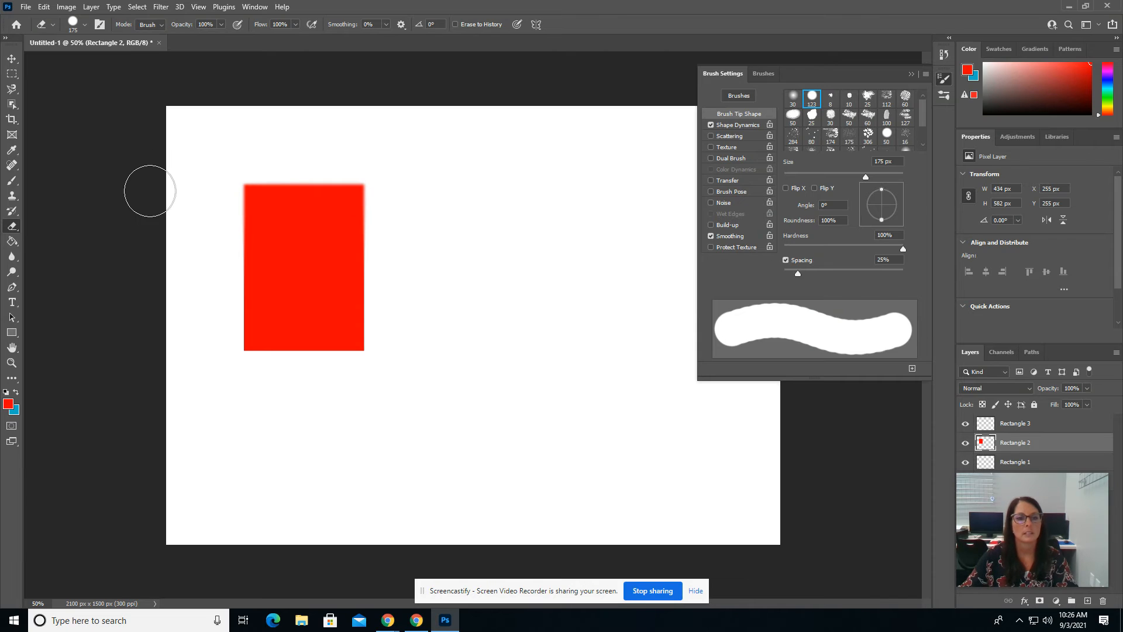
left_click_drag(251, 181, 398, 184)
key("ctrl+z")
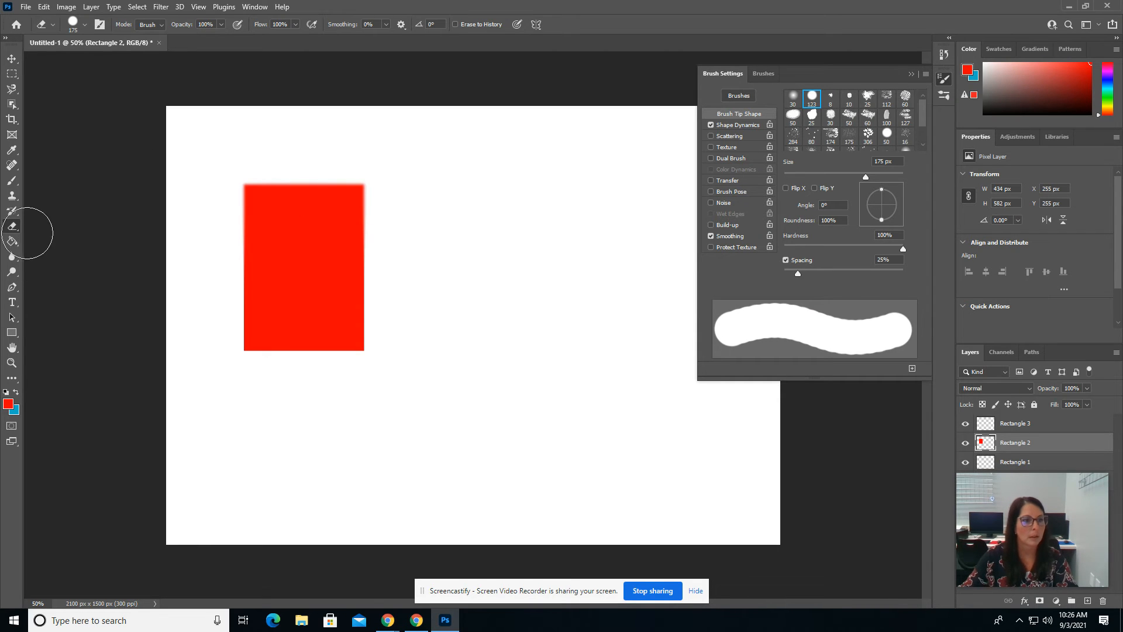
- Blur the upper edge and corners of the red rectangle further with the 500 px Blur tool
left_click(12, 256)
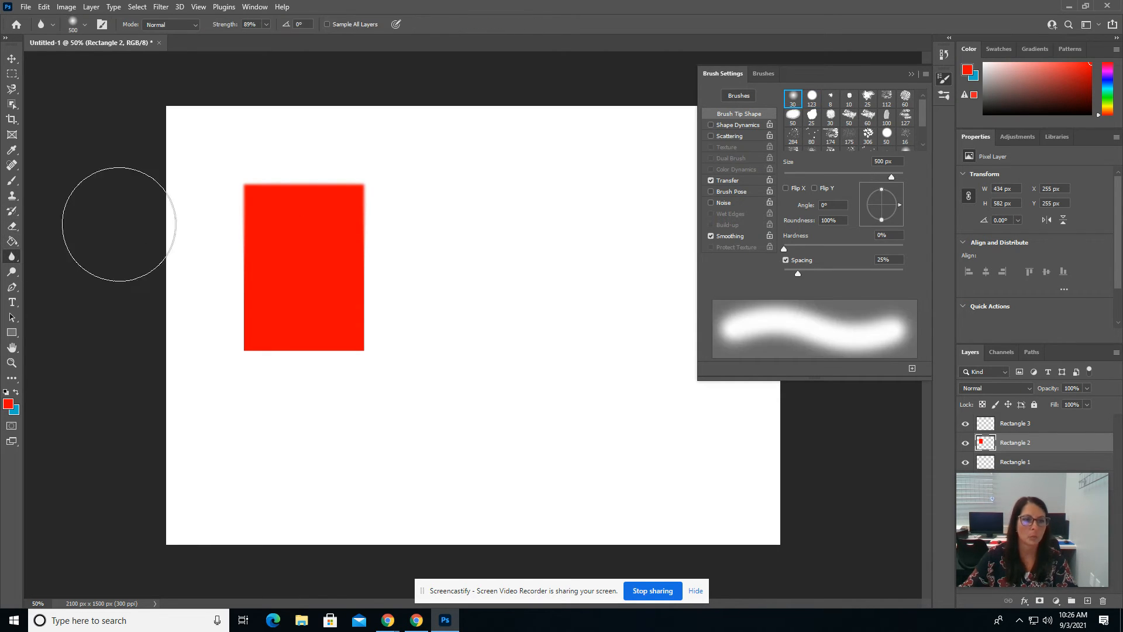
mouse_move(259, 187)
left_mouse_down()
mouse_move(430, 190)
mouse_move(250, 187)
mouse_move(238, 197)
mouse_move(410, 197)
mouse_move(316, 196)
mouse_move(365, 189)
mouse_move(342, 189)
mouse_move(350, 203)
mouse_move(380, 183)
mouse_move(221, 195)
mouse_move(332, 193)
mouse_move(437, 173)
mouse_move(292, 203)
mouse_move(310, 201)
mouse_move(266, 223)
mouse_move(332, 220)
left_mouse_up()
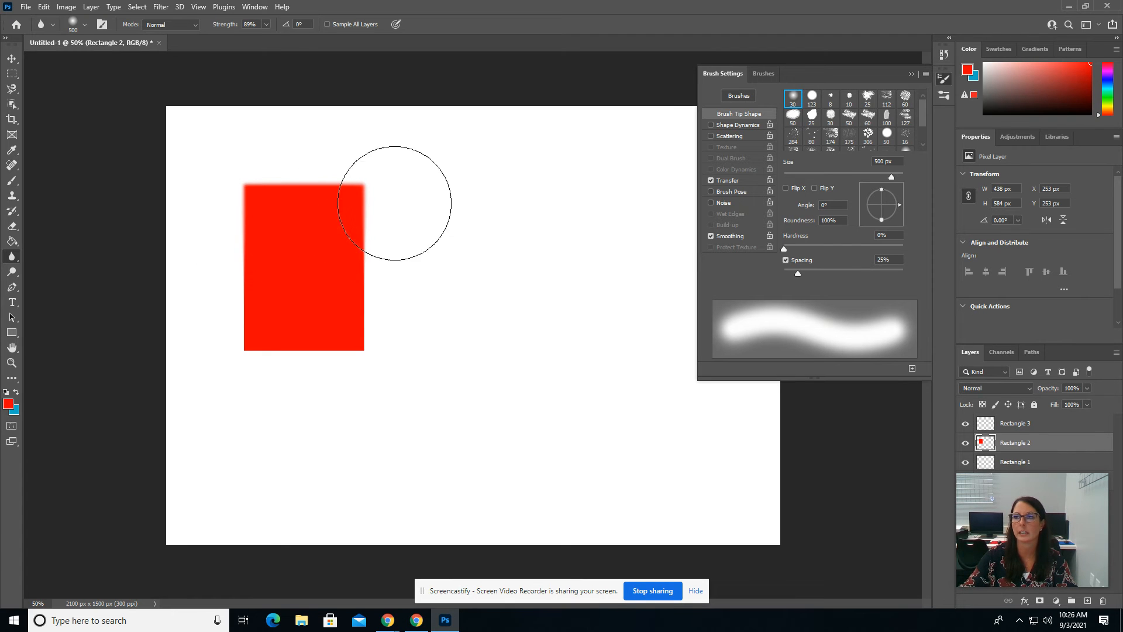
- Examine the rectangle's blurred upper edge and its unblurred lower edge up close at 400%, and fit the canvas back in view
left_click(11, 363)
left_click(306, 183)
left_click(306, 183)
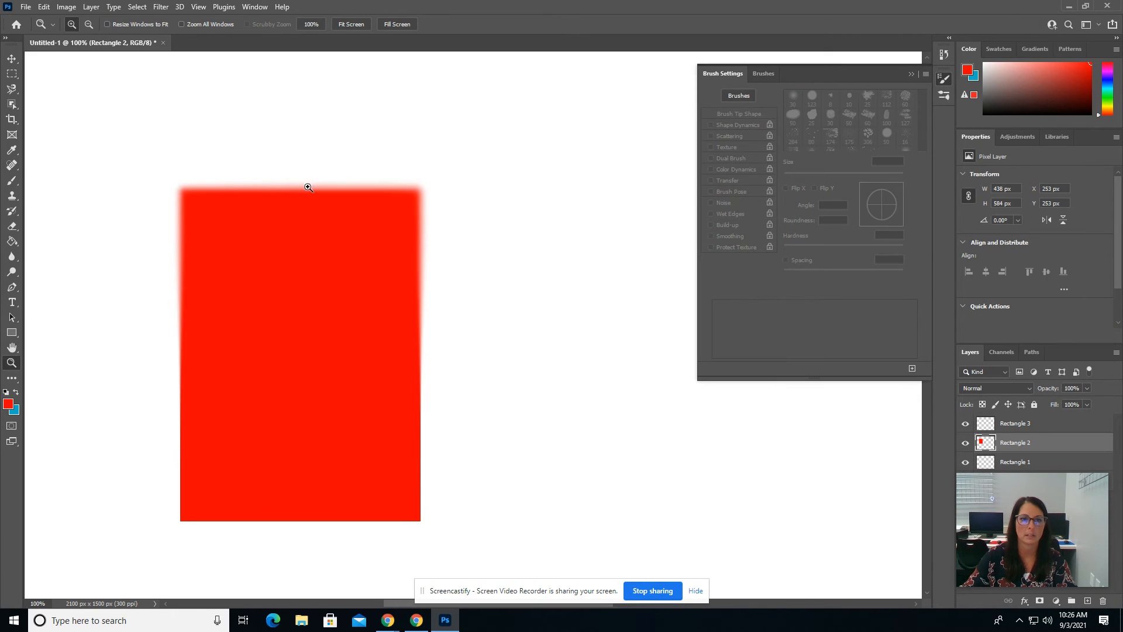
left_click(308, 195)
left_click(312, 208)
left_click(312, 207)
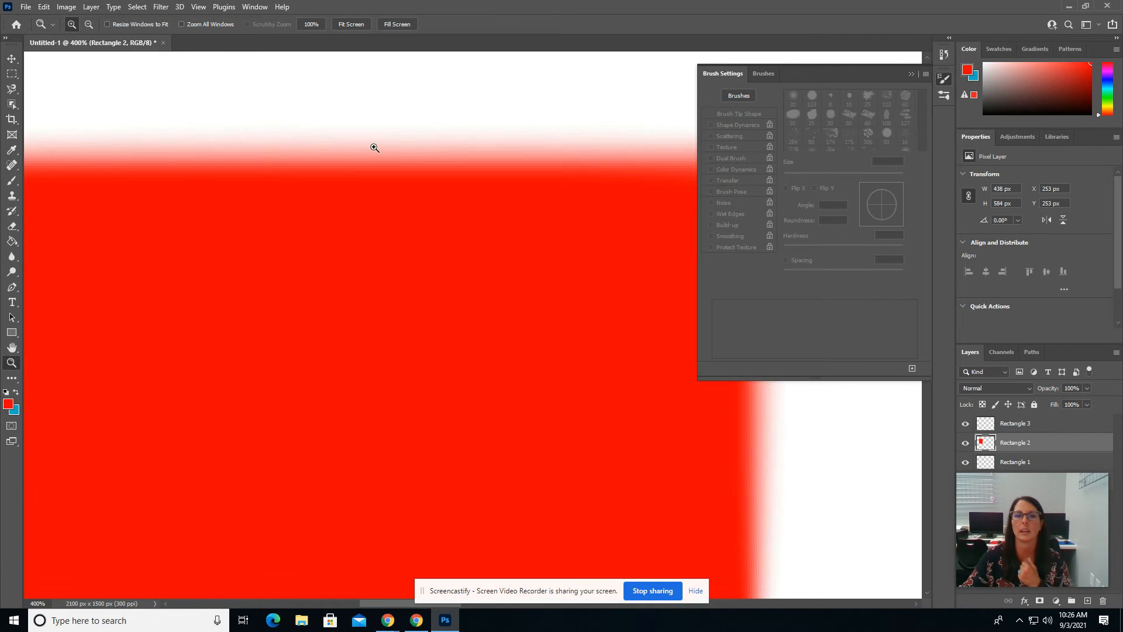
double_click(11, 347)
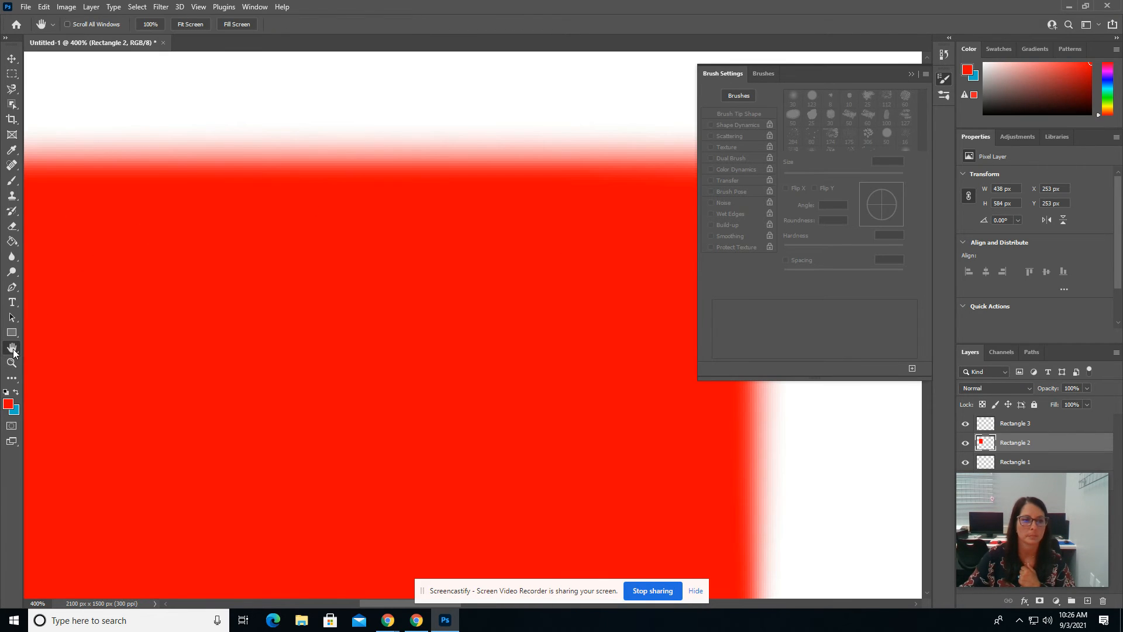
left_click(12, 363)
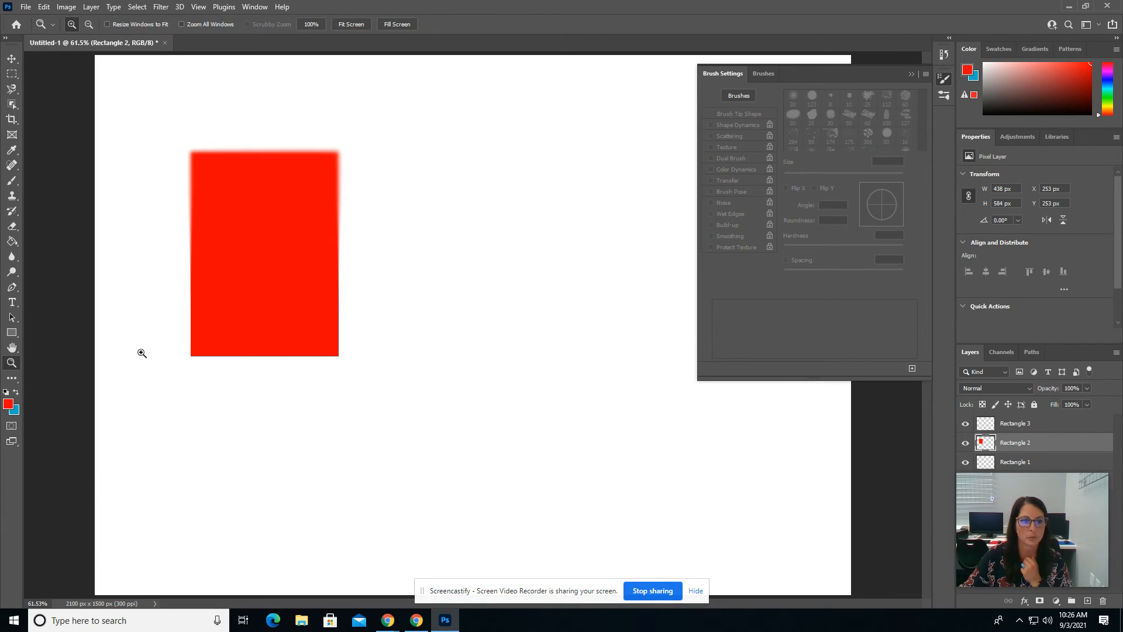
left_click(226, 347)
left_click(227, 351)
left_click(229, 354)
left_click(231, 357)
left_click(231, 357)
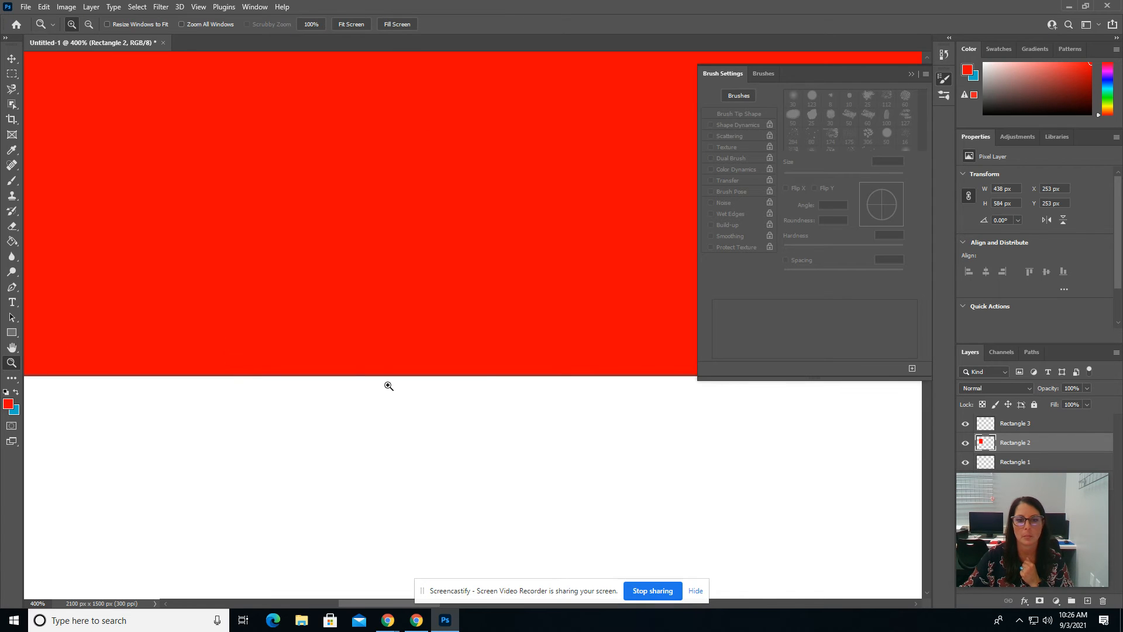
left_click_drag(382, 186, 426, 349)
left_click_drag(460, 112, 407, 295)
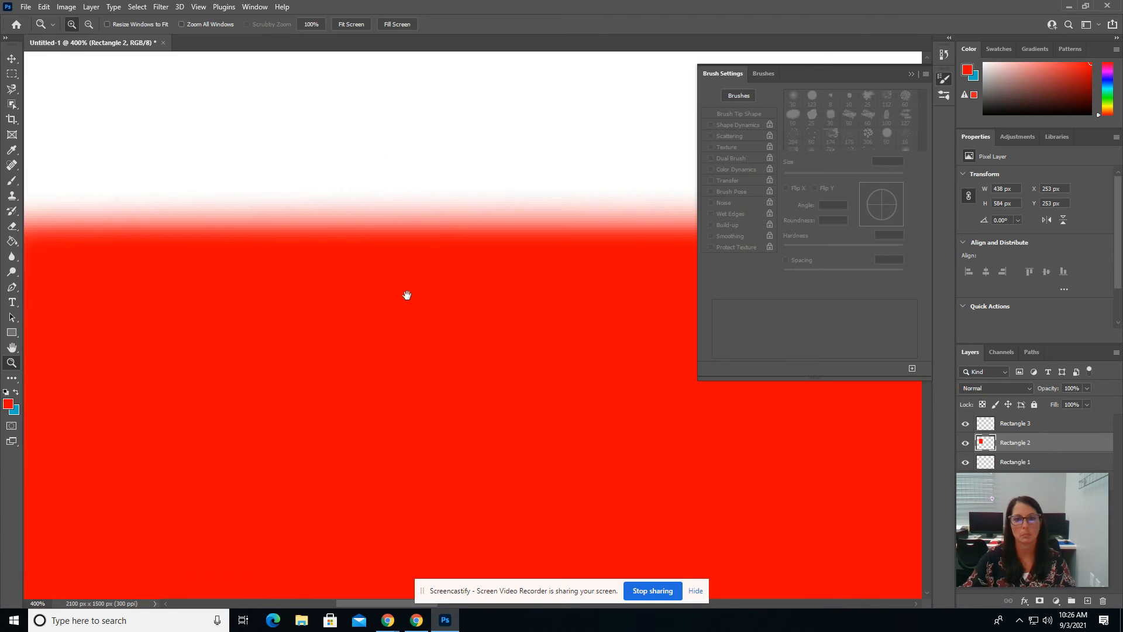
double_click(12, 349)
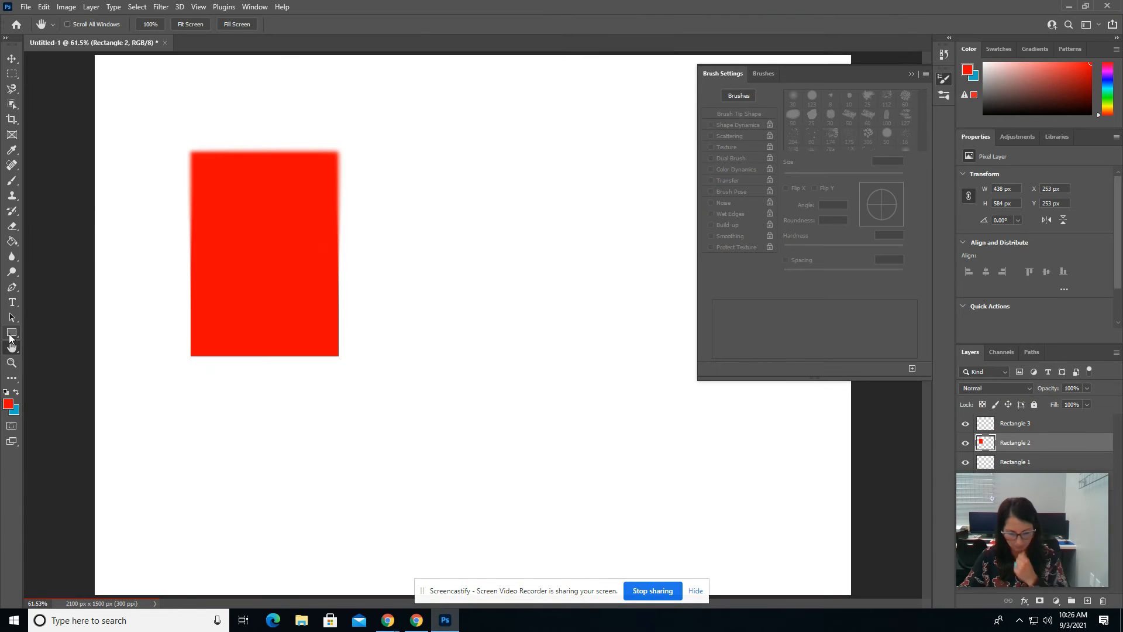
- Review the Dodge, Burn and Sponge tools in turn, and view the Sponge tool's help before closing it
left_click(12, 273)
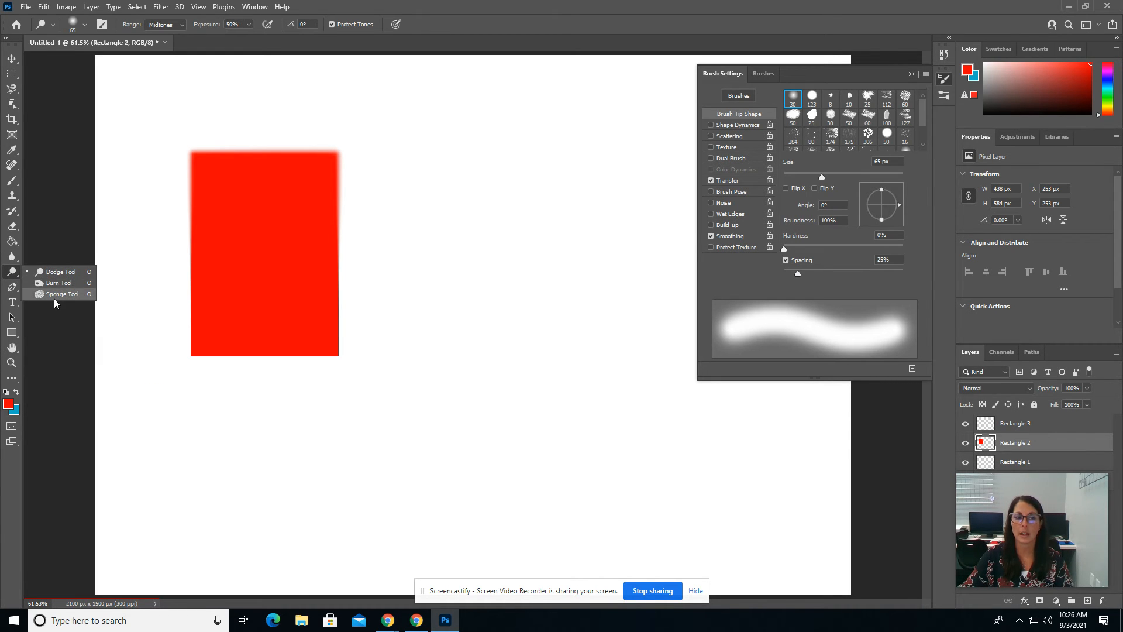
left_click(12, 275)
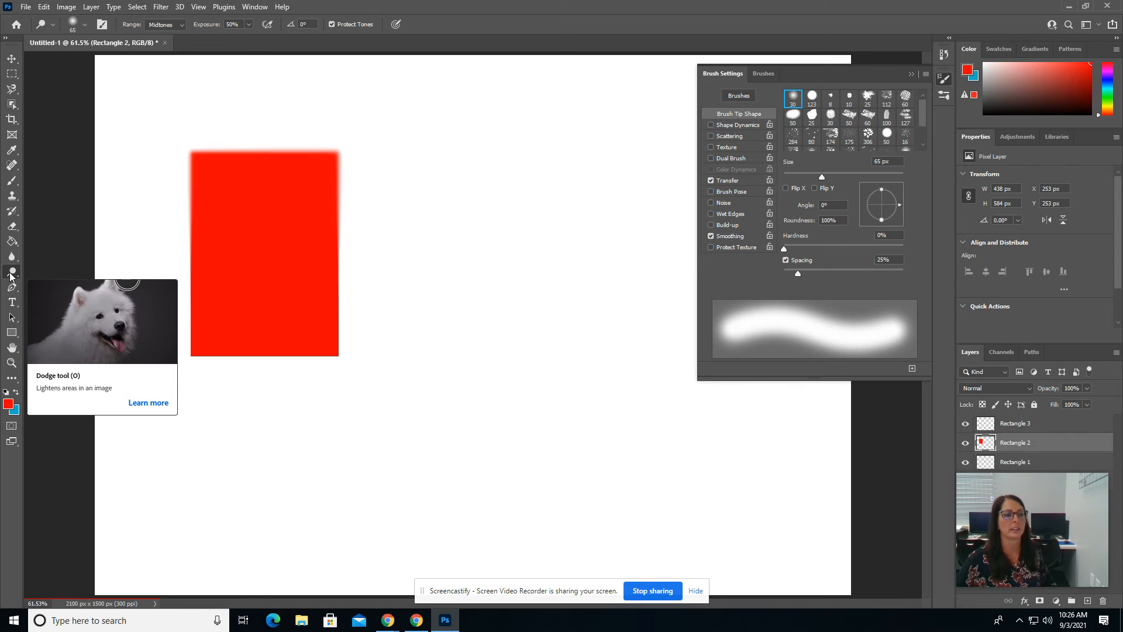
right_click(13, 272)
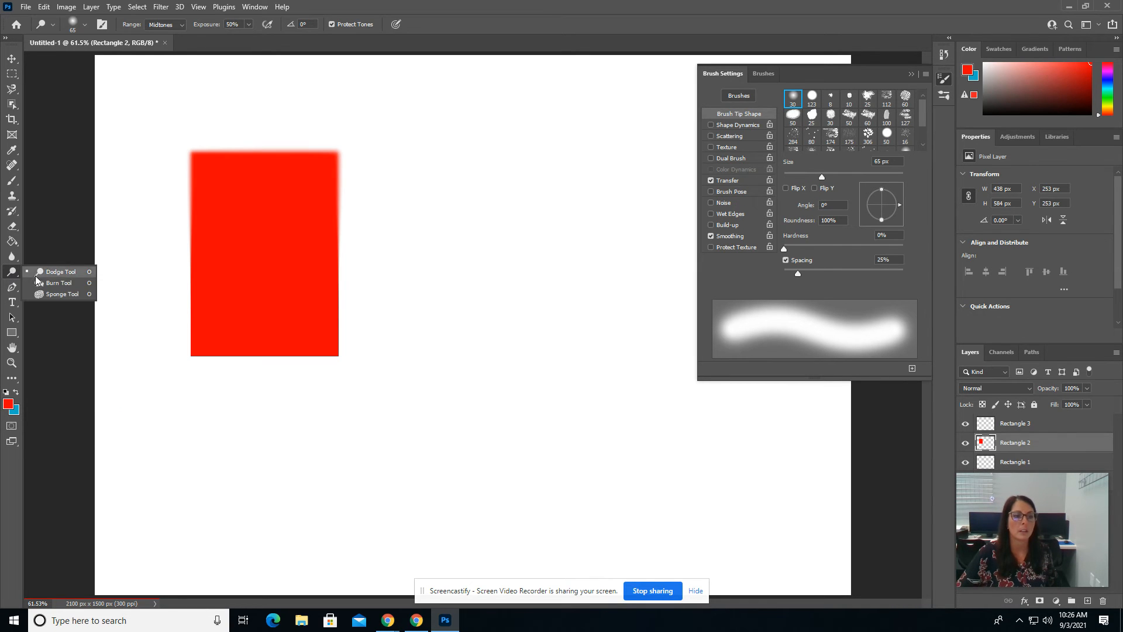
left_click(41, 281)
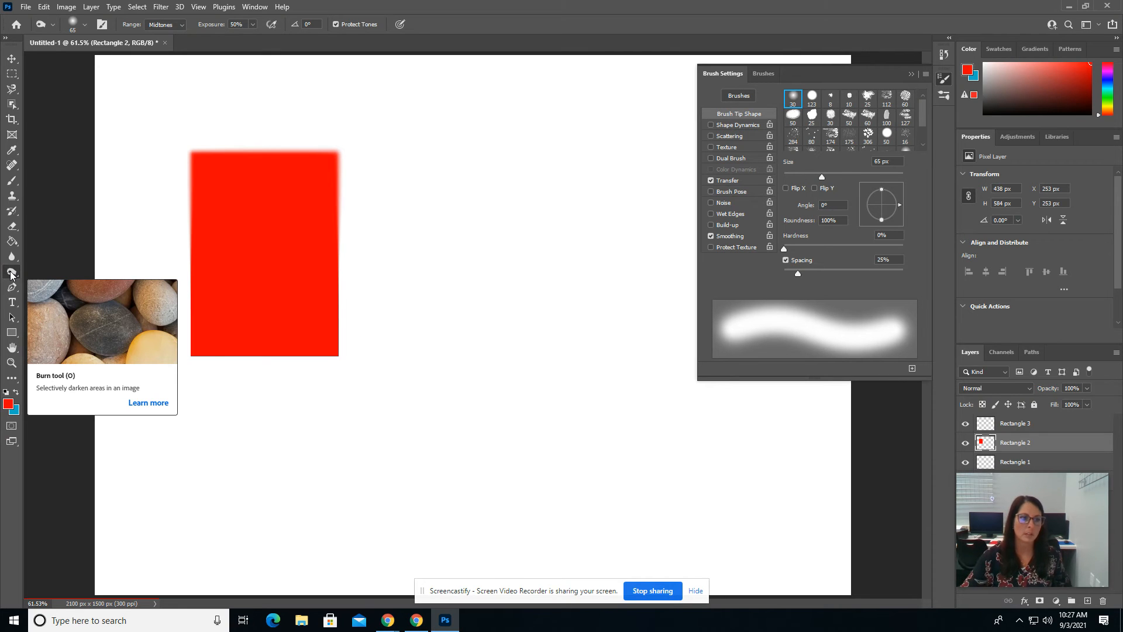
right_click(11, 273)
left_click(41, 301)
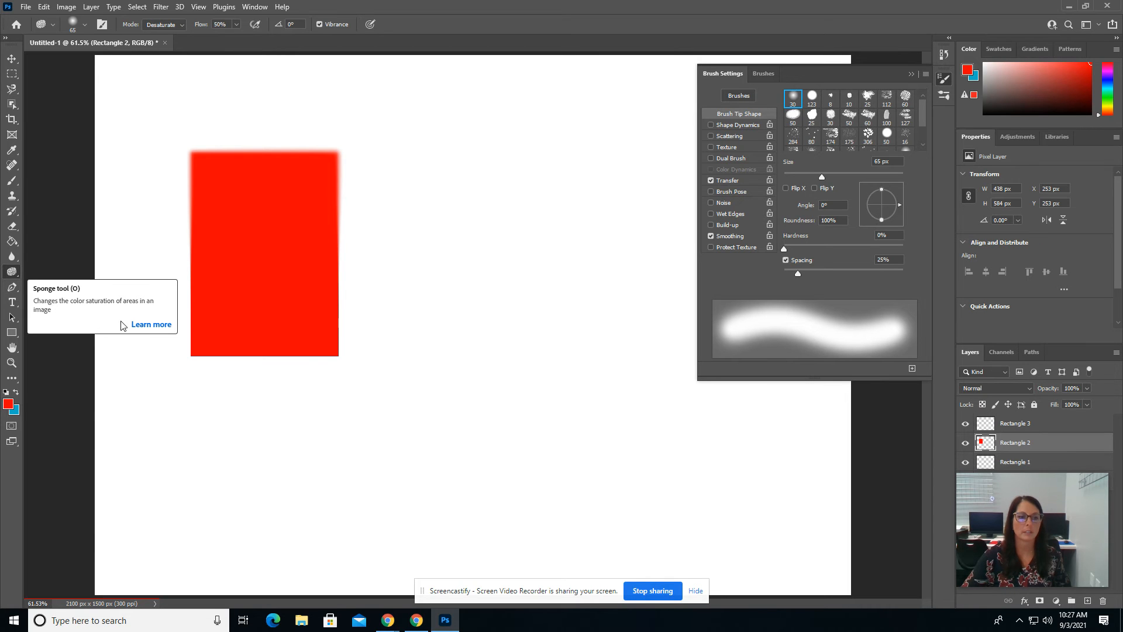
left_click(139, 325)
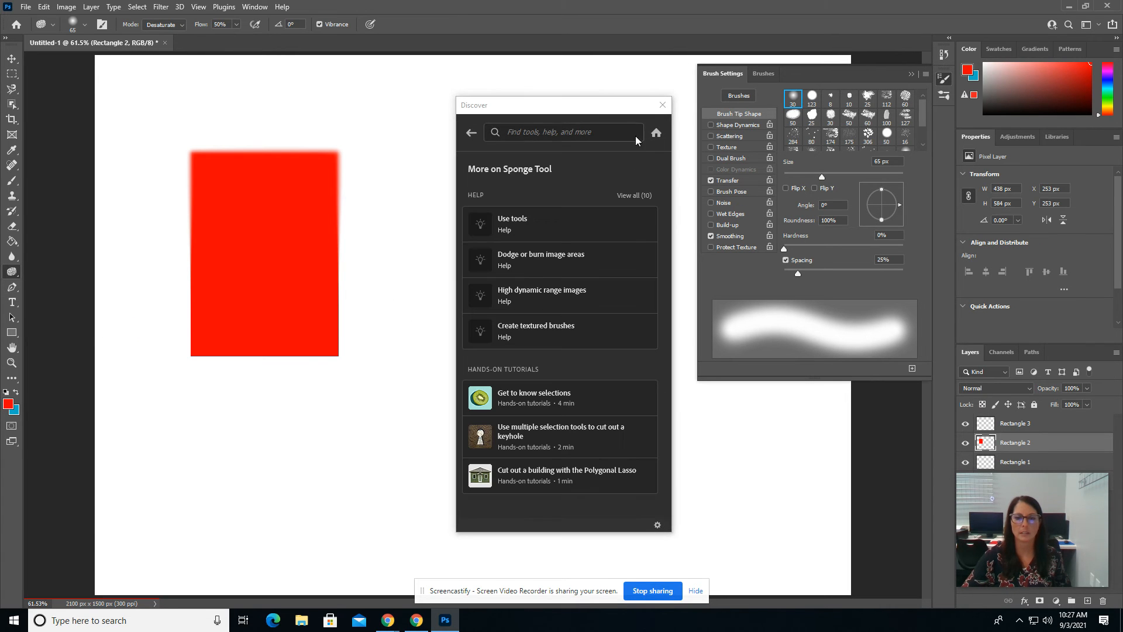
left_click(663, 104)
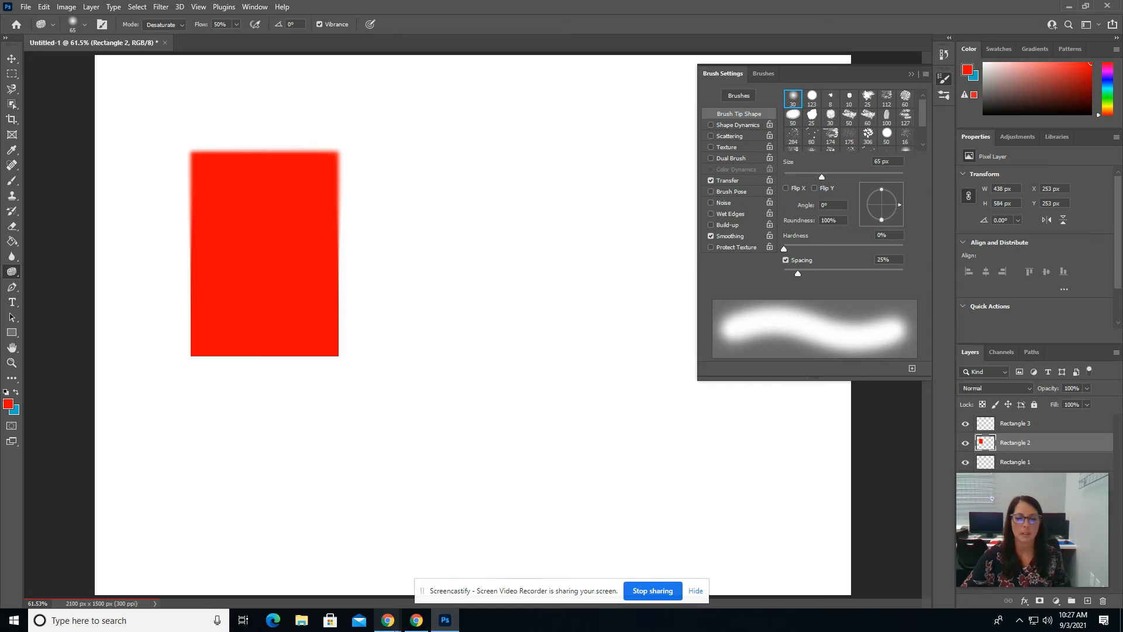
- Switch to Chrome, find the lush green lawn photo among the green grass image results, and copy the image
left_click(415, 620)
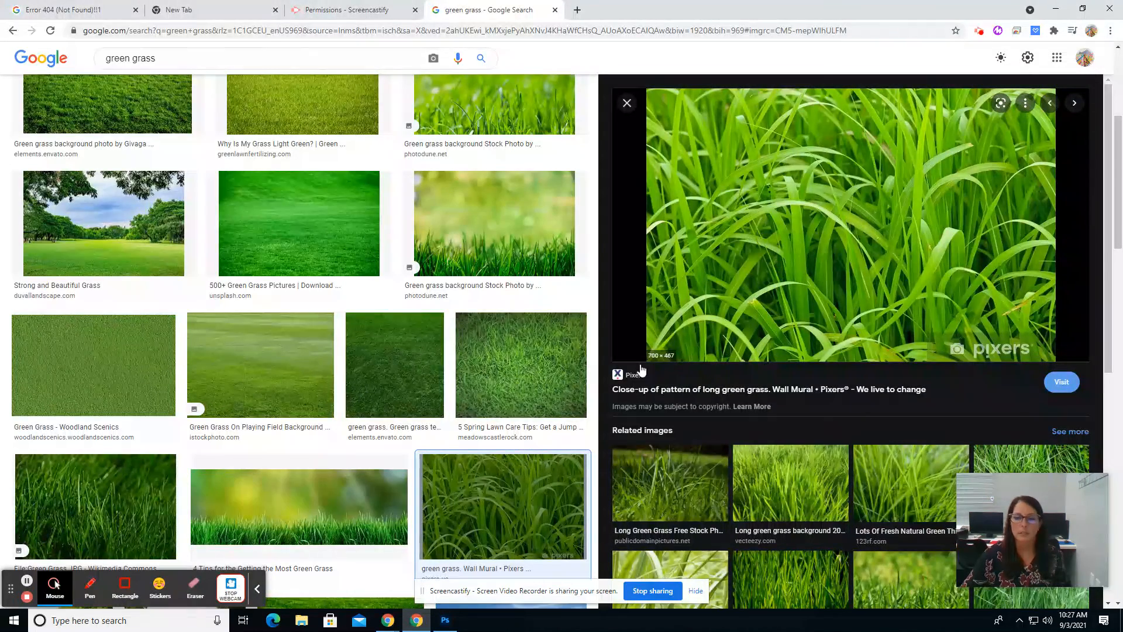
scroll(280, 463, "down", 12)
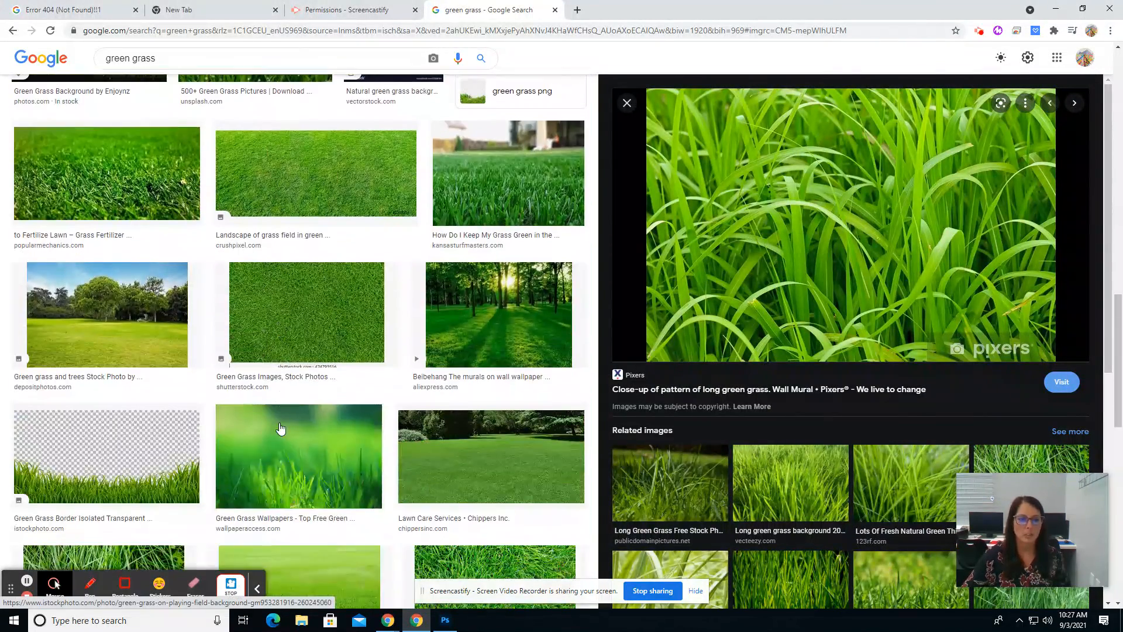
scroll(280, 429, "down", 5)
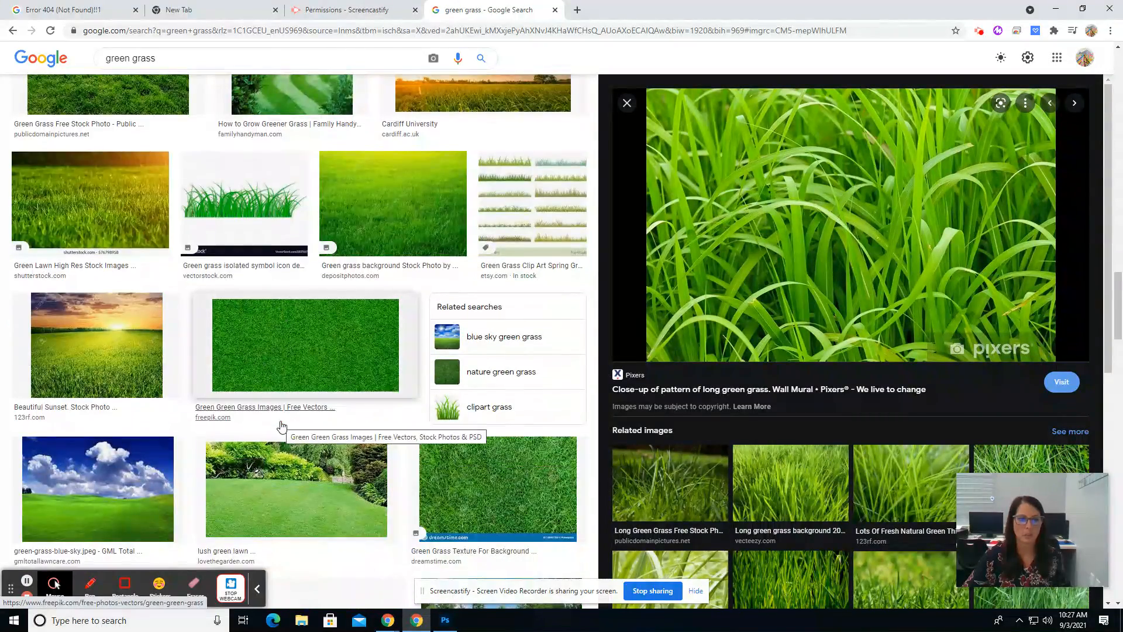
scroll(282, 427, "down", 3)
left_click(302, 320)
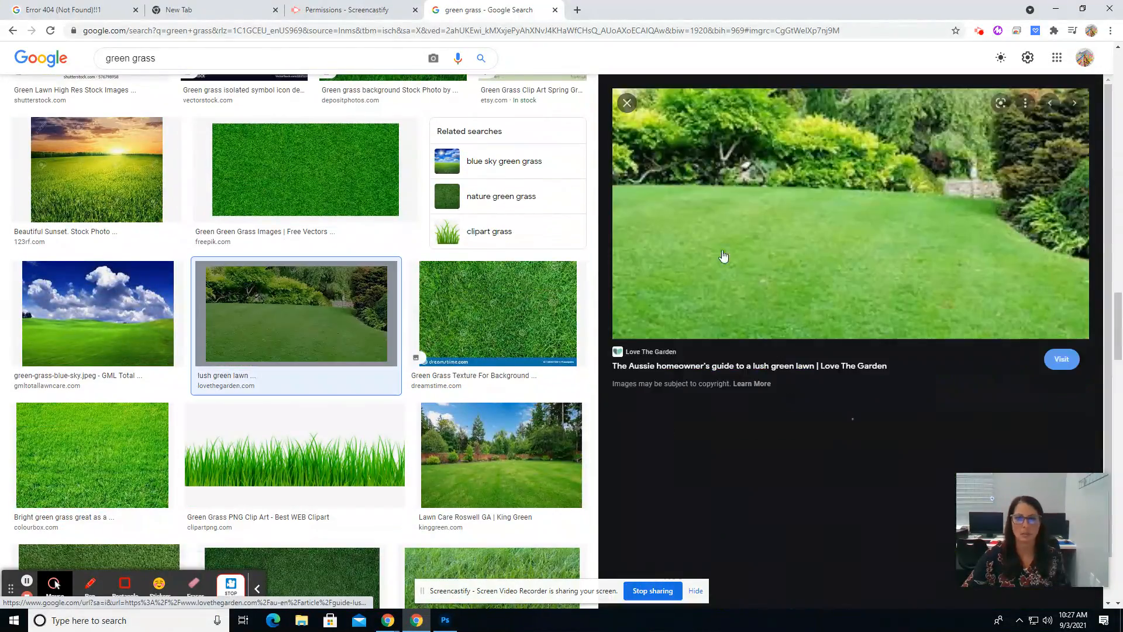
right_click(795, 253)
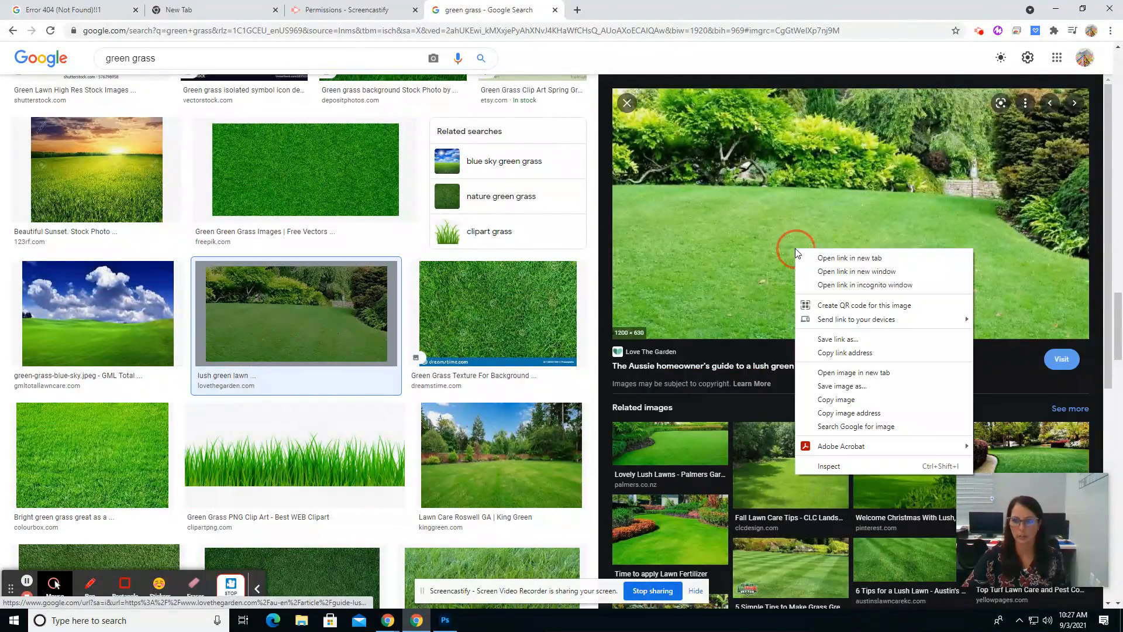
left_click(842, 400)
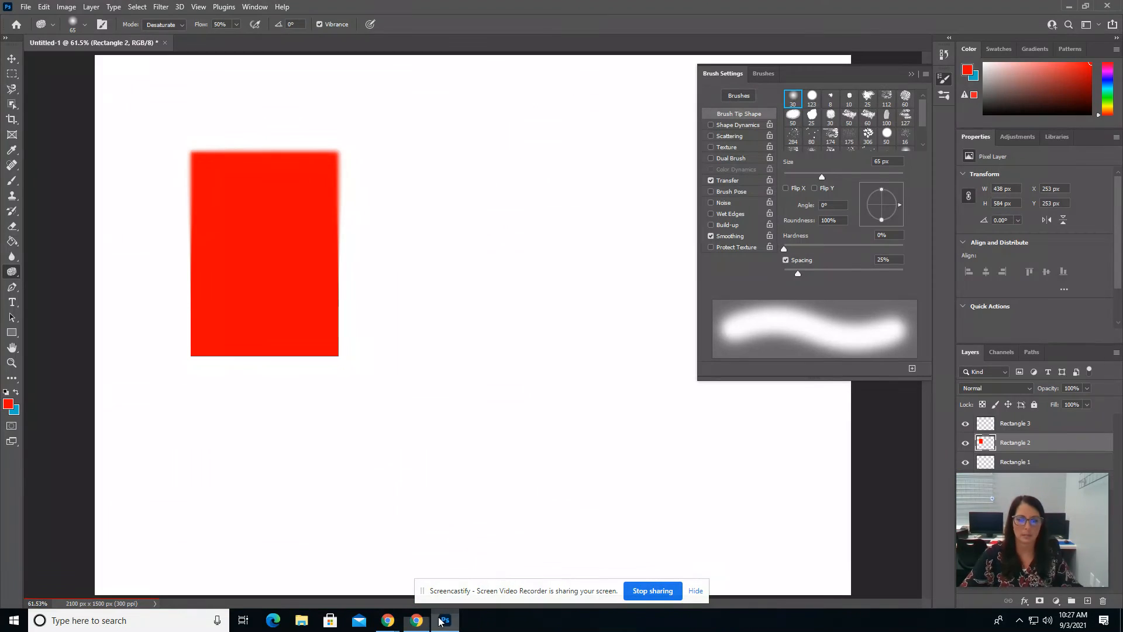
- Switch back to Photoshop and paste the copied lawn photo into the document
left_click(445, 620)
left_click(43, 7)
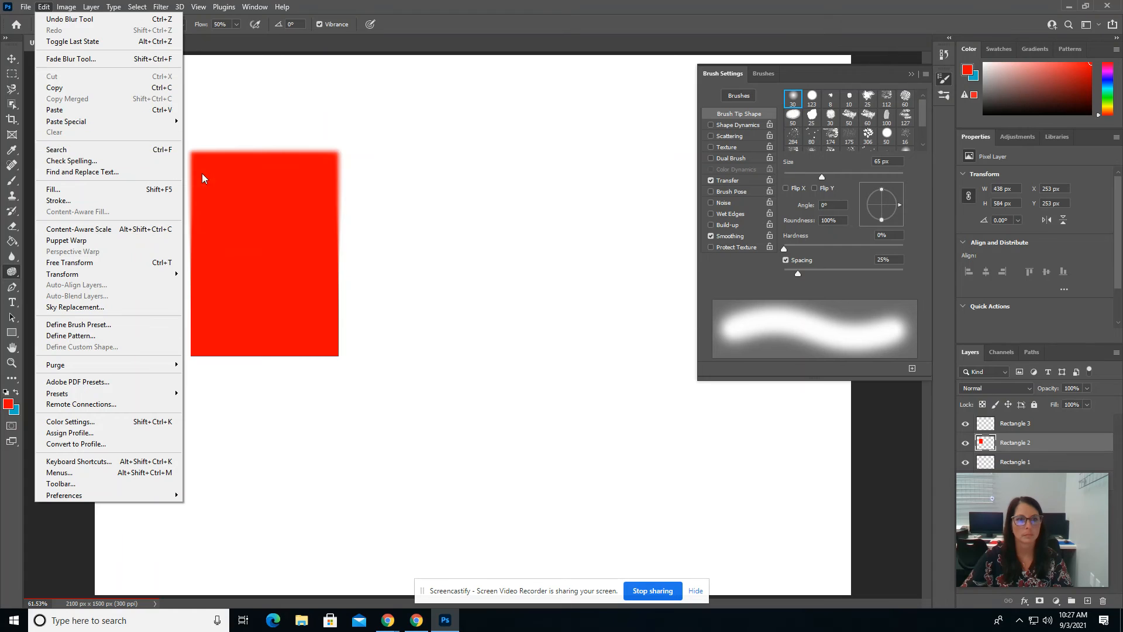
left_click(115, 110)
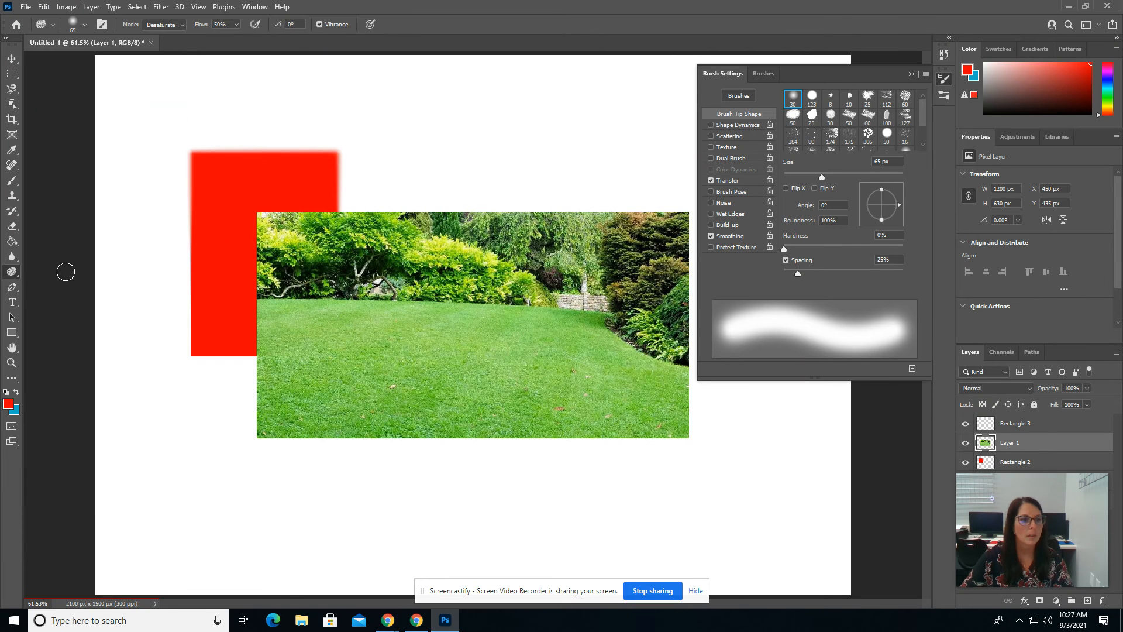
- Desaturate a patch of grass in the left half of the lawn photo with the 65 px Sponge tool
right_click(12, 272)
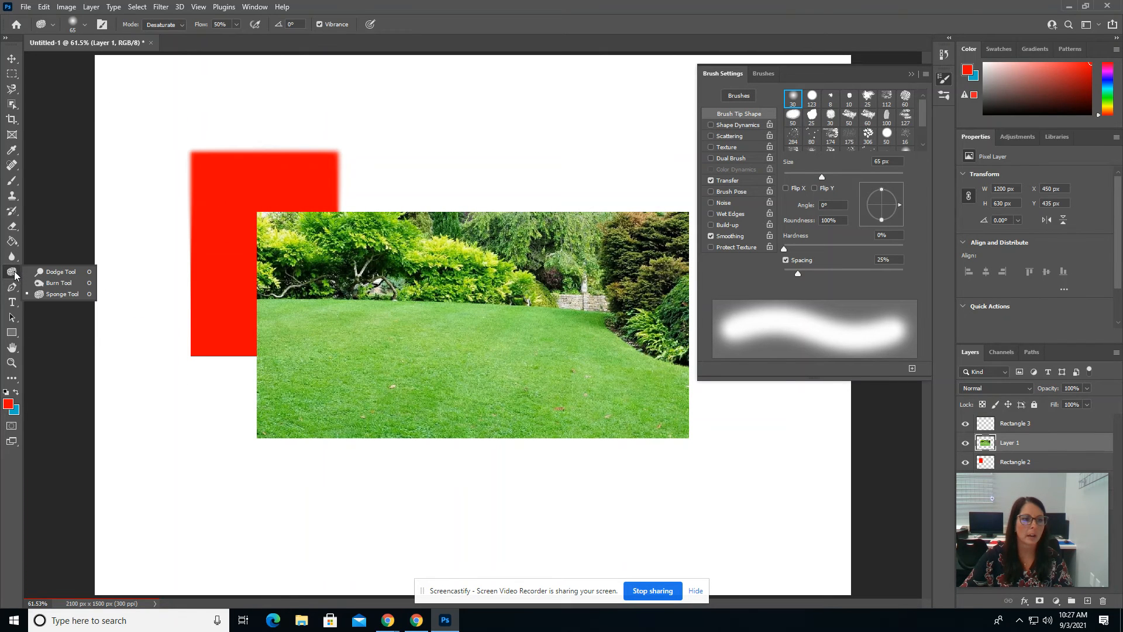
left_click(15, 275)
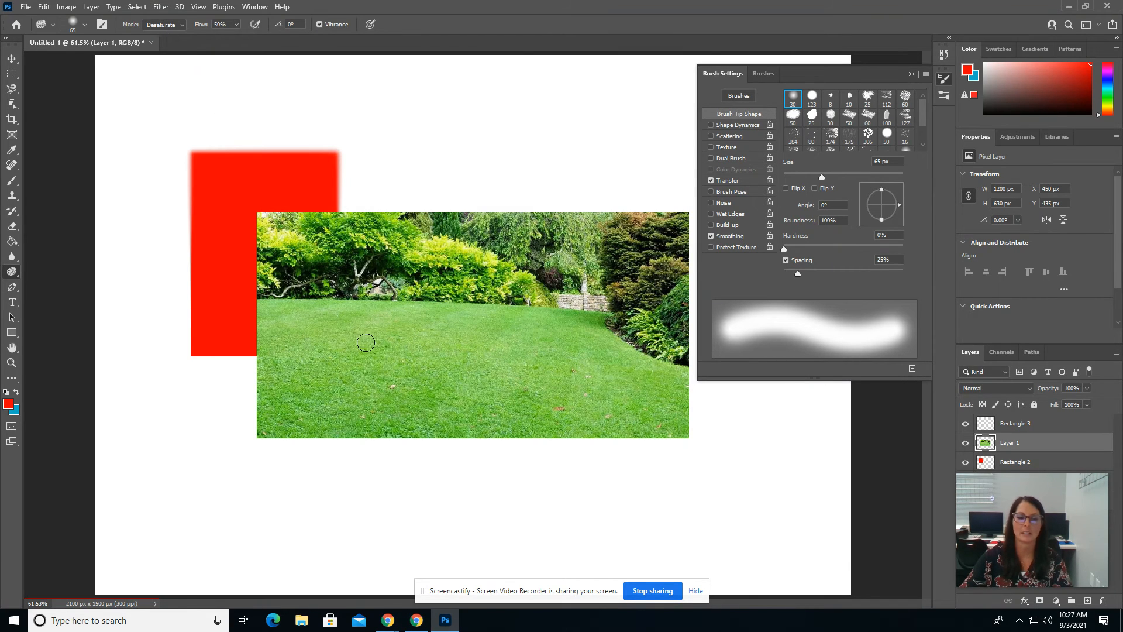
mouse_move(363, 317)
left_mouse_down()
mouse_move(402, 327)
mouse_move(332, 327)
mouse_move(426, 327)
mouse_move(366, 325)
mouse_move(406, 330)
mouse_move(369, 338)
mouse_move(431, 337)
mouse_move(363, 339)
left_mouse_up()
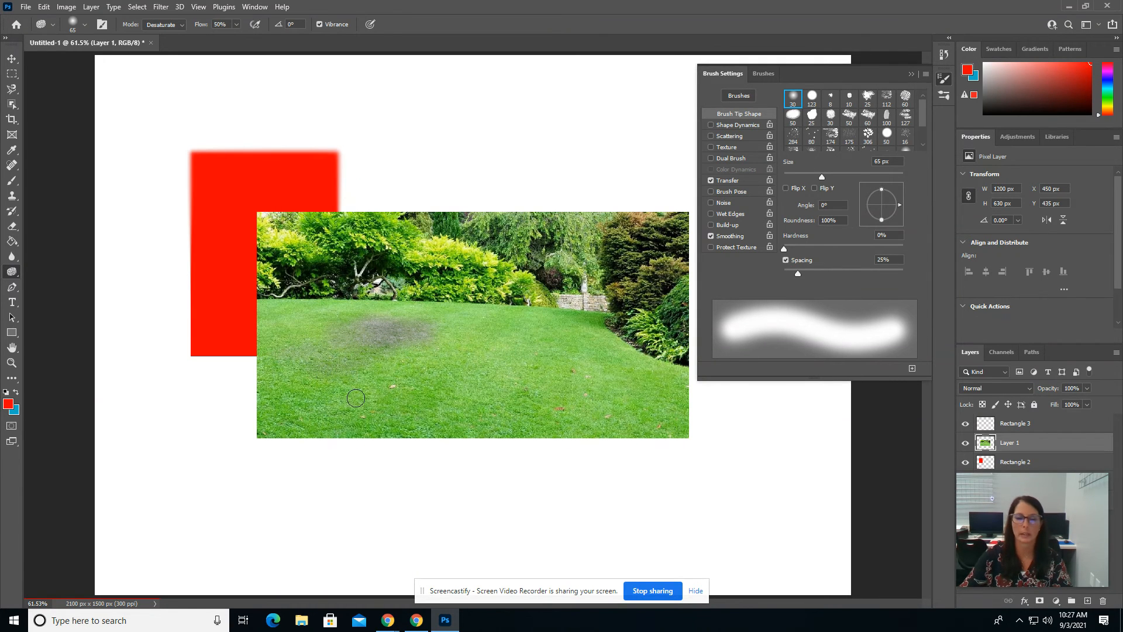
- Set the Sponge tool to Saturate and intensify the green of the grass in the right half of the lawn
left_click(181, 30)
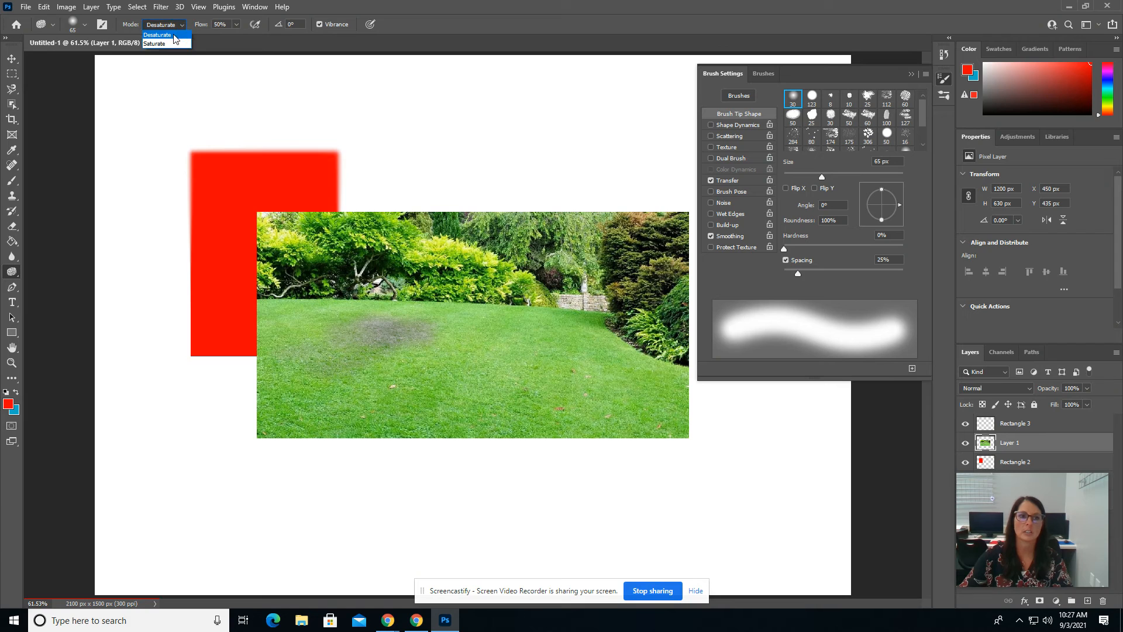
left_click(159, 46)
mouse_move(492, 365)
left_mouse_down()
mouse_move(544, 368)
mouse_move(511, 353)
mouse_move(498, 373)
mouse_move(552, 360)
mouse_move(509, 378)
mouse_move(571, 367)
mouse_move(526, 373)
mouse_move(550, 356)
mouse_move(588, 359)
mouse_move(580, 344)
mouse_move(670, 367)
mouse_move(547, 323)
mouse_move(623, 378)
mouse_move(547, 355)
mouse_move(658, 411)
mouse_move(539, 403)
mouse_move(664, 416)
mouse_move(423, 417)
mouse_move(570, 397)
mouse_move(524, 389)
mouse_move(713, 402)
left_mouse_up()
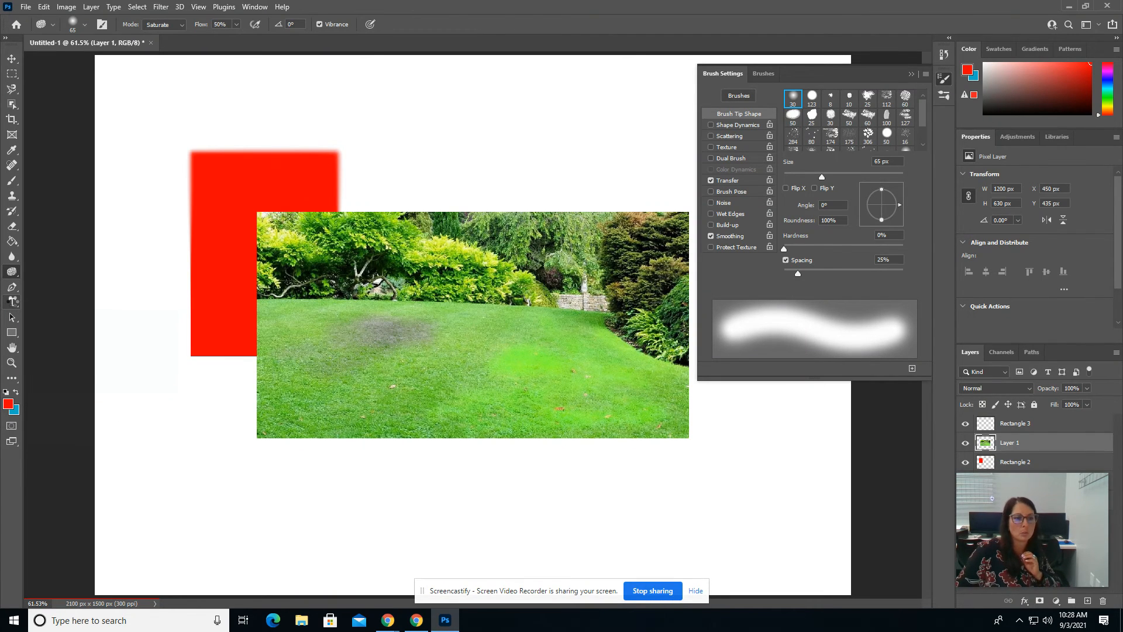
- Place 72 pt Horizontal Type placeholder text above the lawn photo
left_click(12, 302)
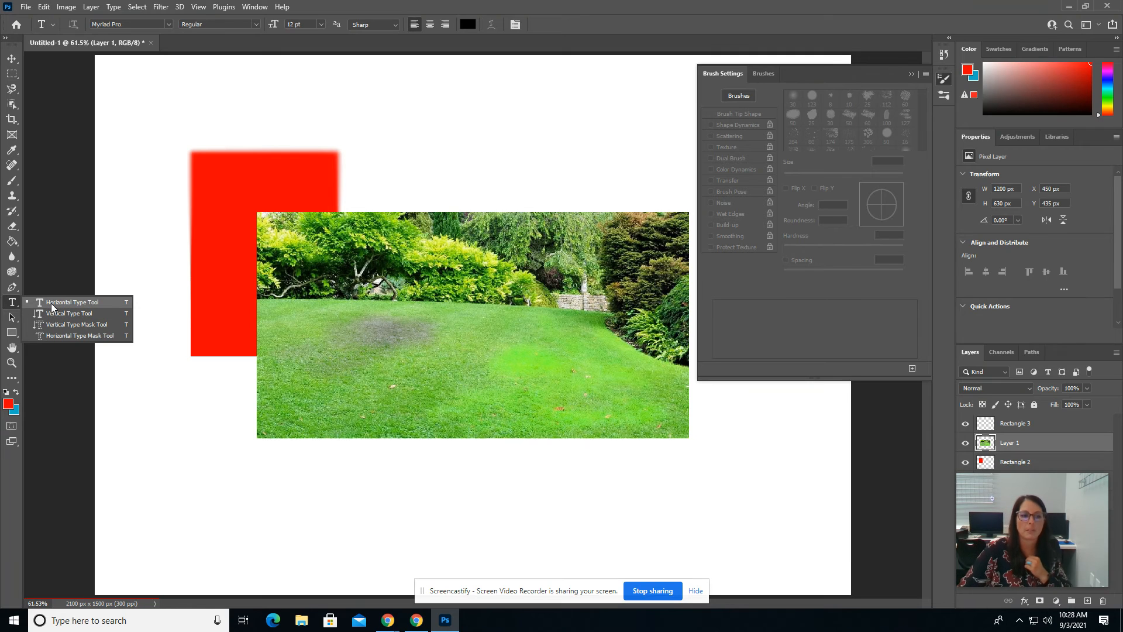
left_click(8, 304)
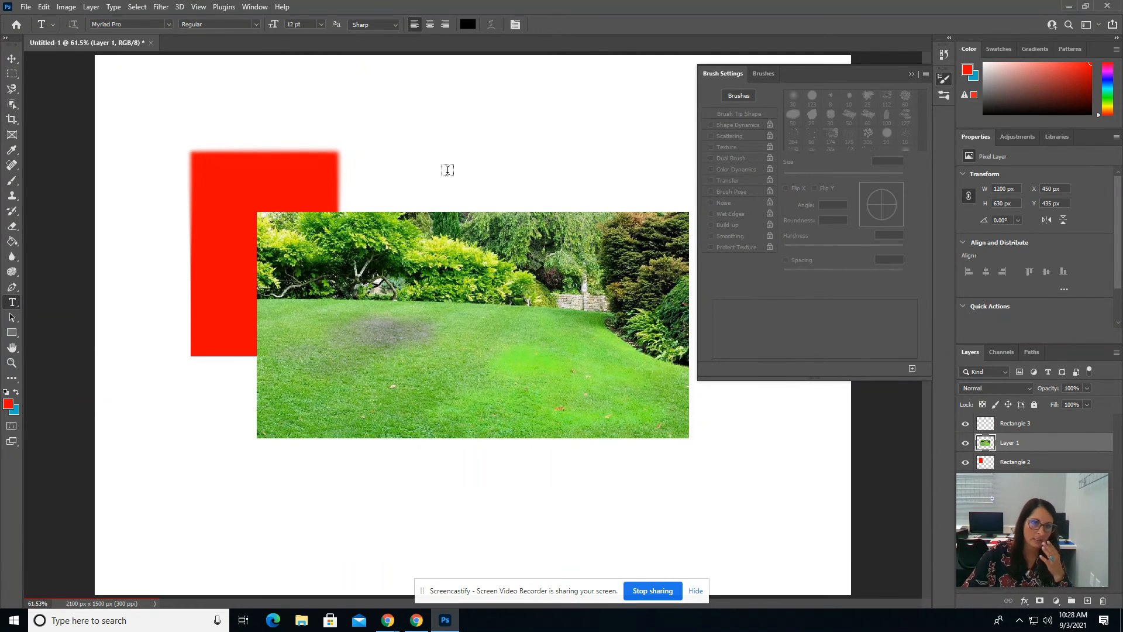
left_click(322, 25)
left_click(299, 172)
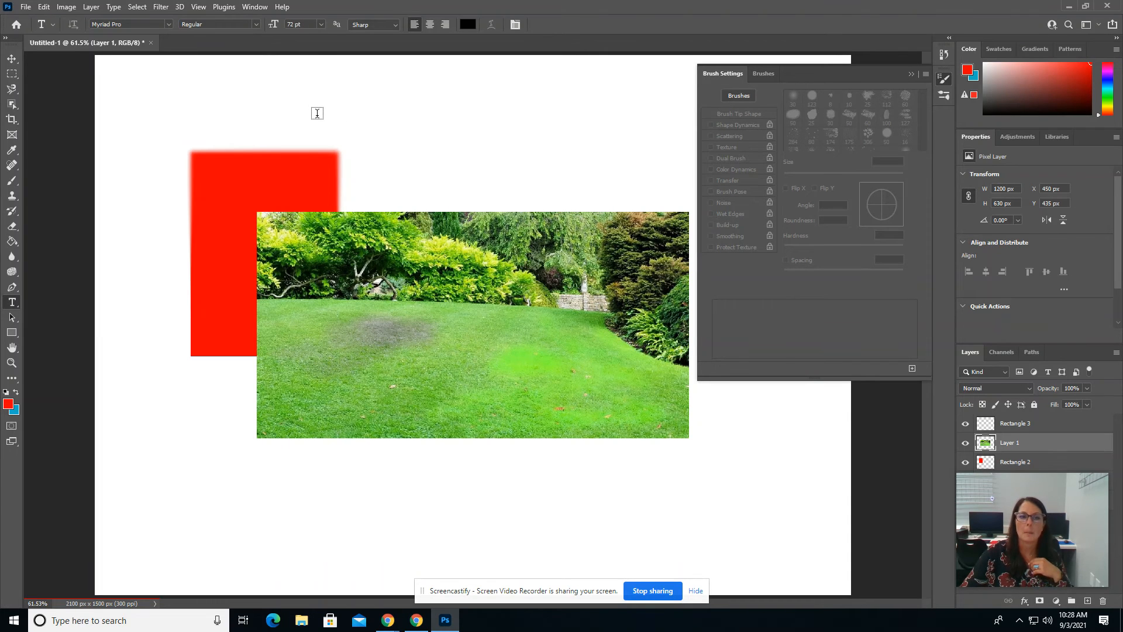
left_click(266, 97)
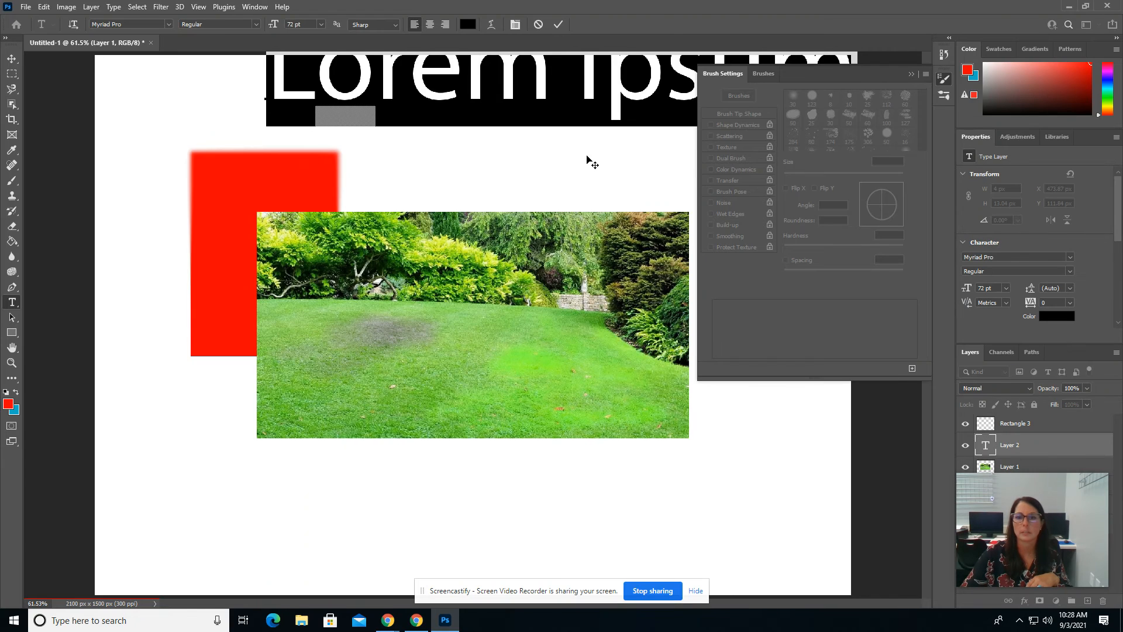
- Collapse the Brush Settings and move the placeholder text down and left so it lies fully inside the canvas
left_click(915, 75)
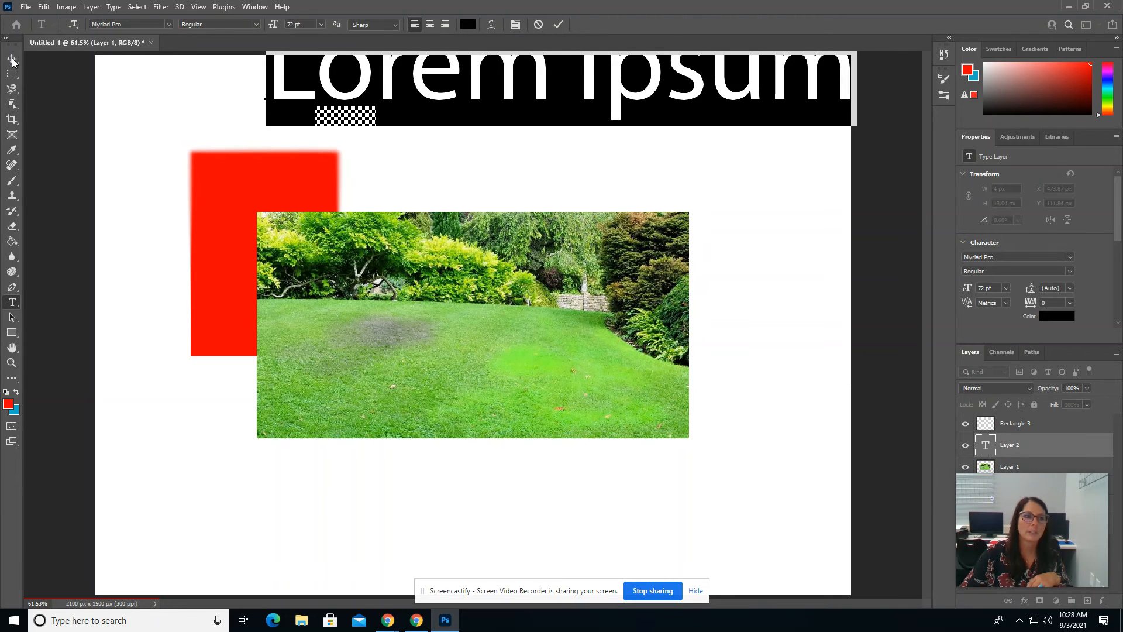
left_click(12, 60)
left_click_drag(394, 88, 323, 150)
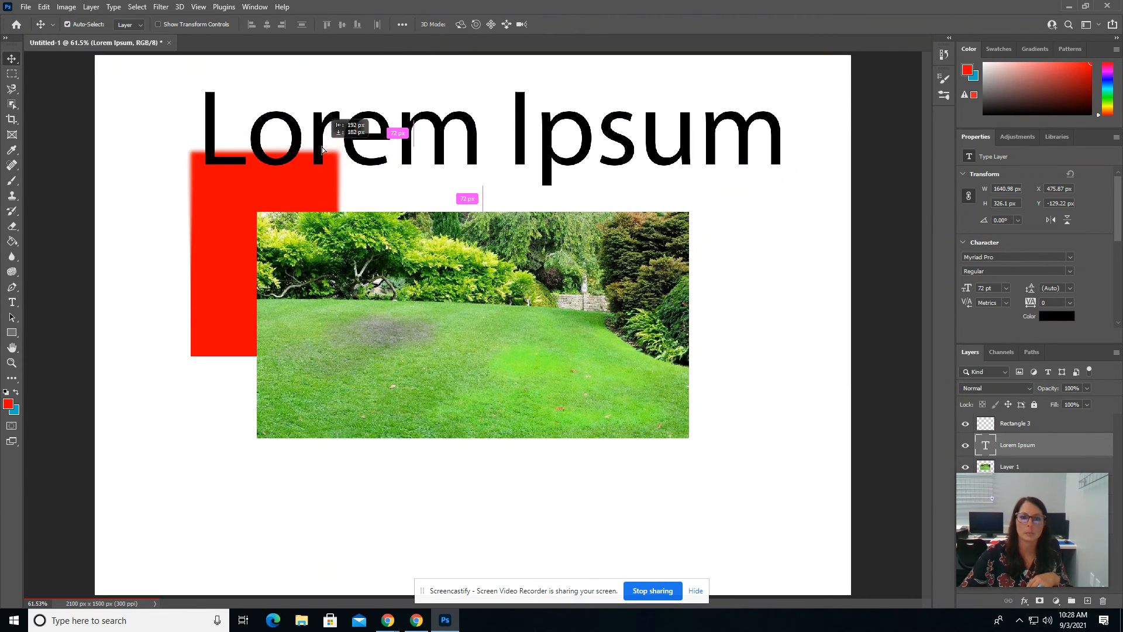
- Replace the placeholder text with "Hello Everyone" and move it left so the whole line fits on the canvas
left_click(11, 303)
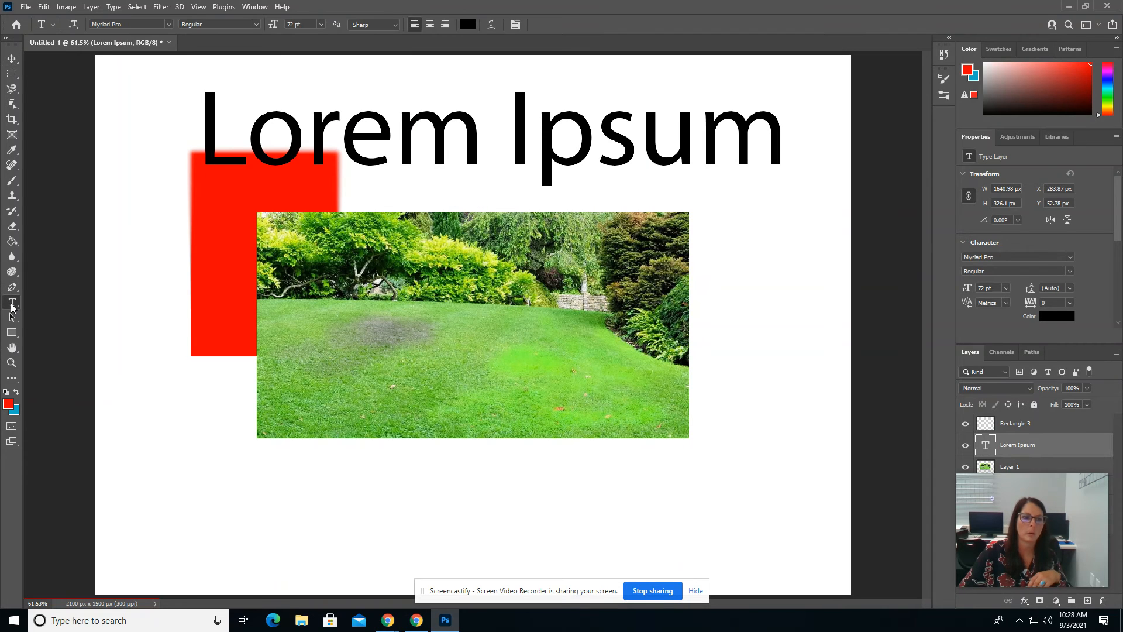
left_click(371, 135)
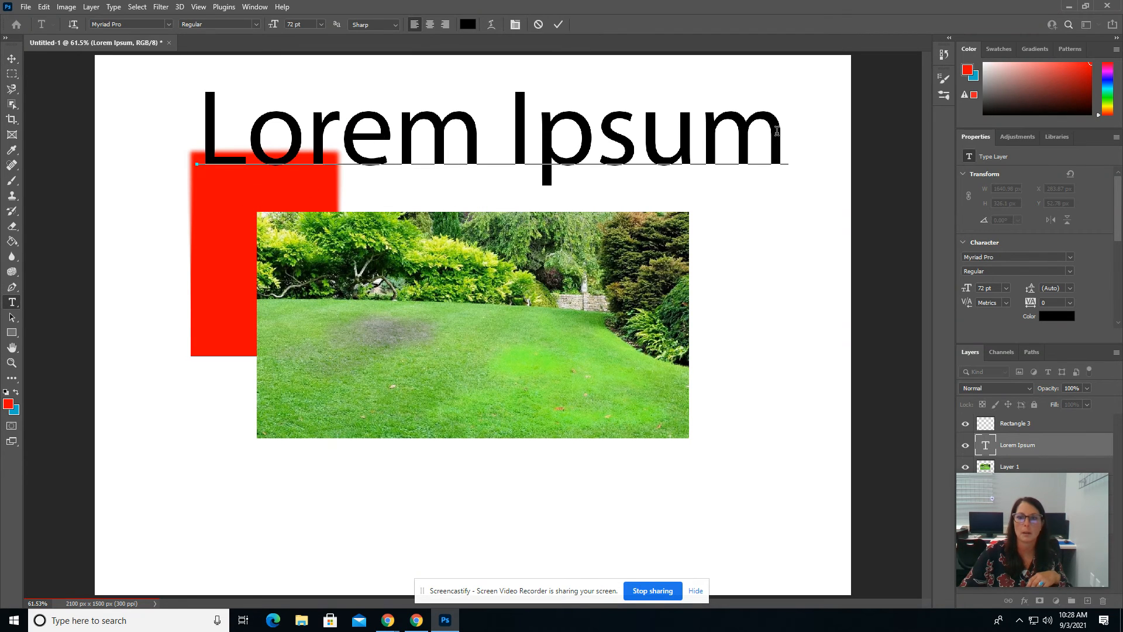
left_click_drag(777, 131, 149, 164)
type("Hel")
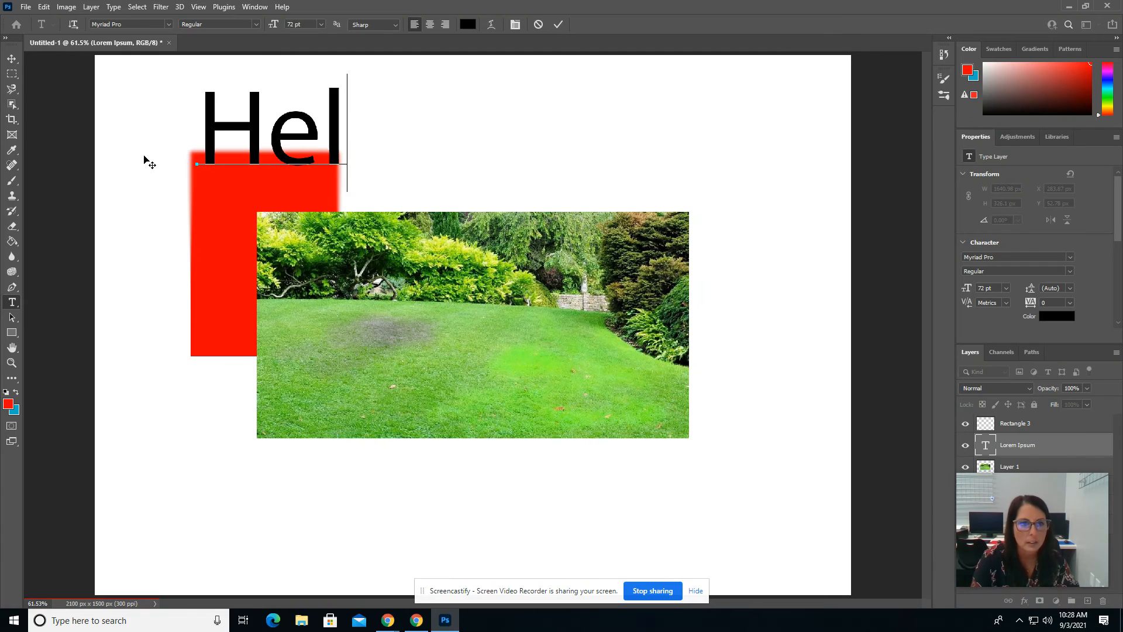
type("lo Everyone")
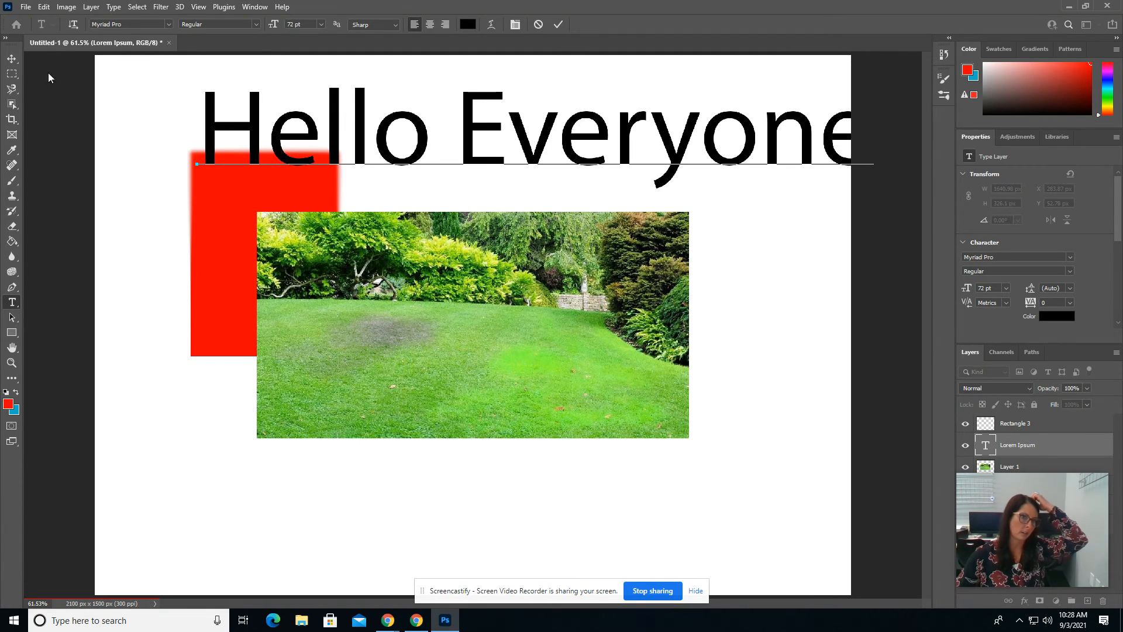
key("ctrl+Return")
key("v")
left_click_drag(252, 141, 176, 142)
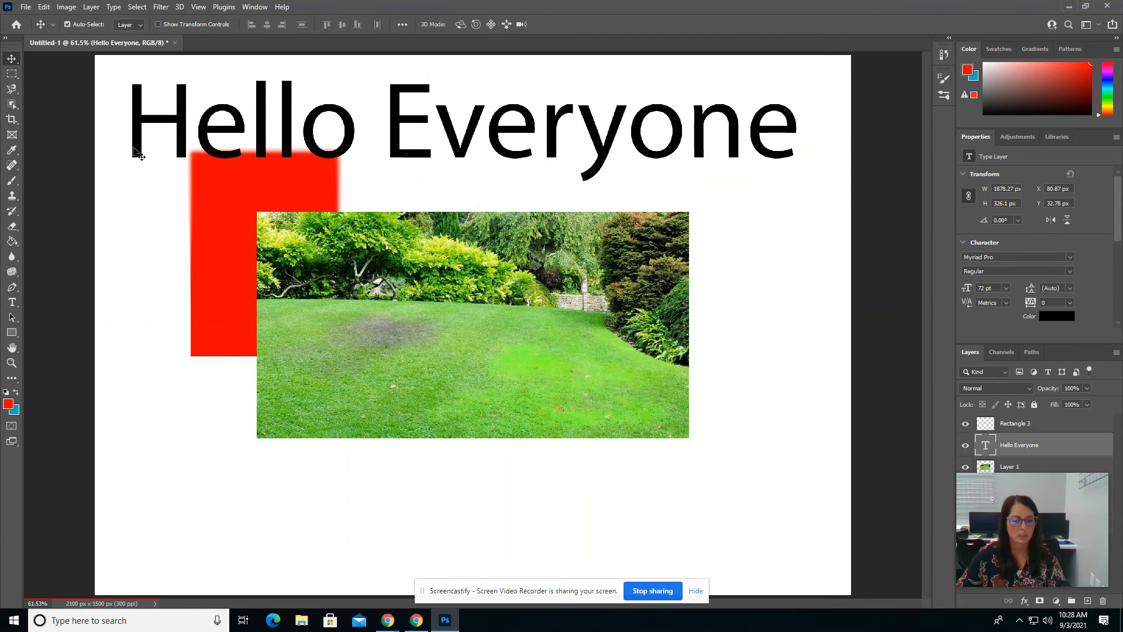
- Free-transform "Hello Everyone" to about 45% width, 145% height and a -30° tilt, positioned across the lawn photo's upper edge
key("ctrl+t")
left_click_drag(113, 75, 354, 303)
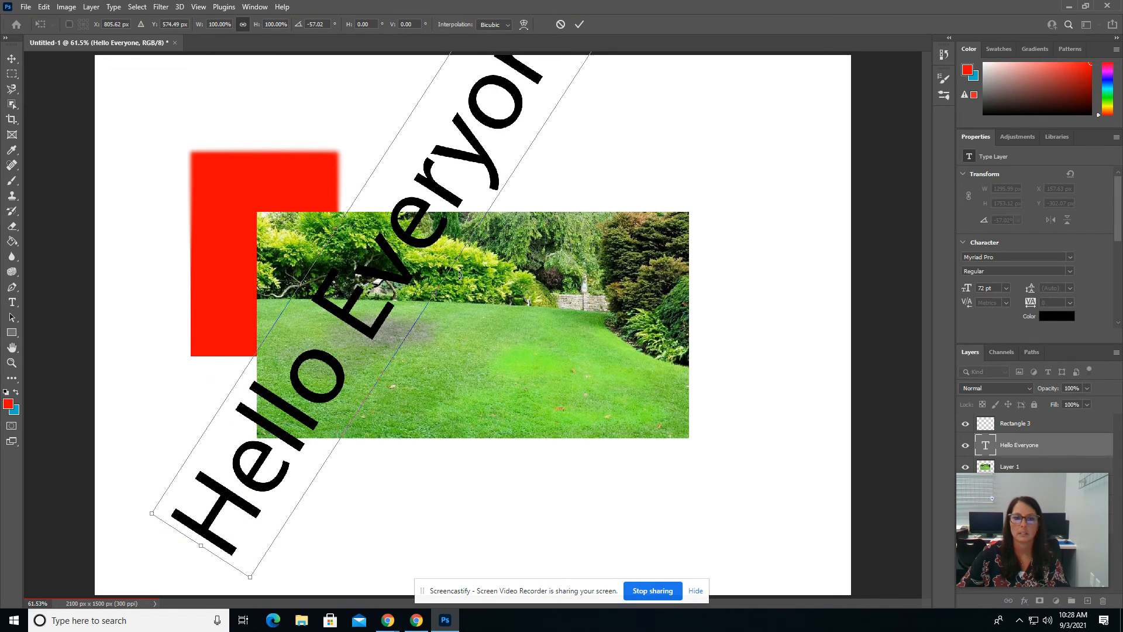
left_click_drag(432, 296, 399, 233)
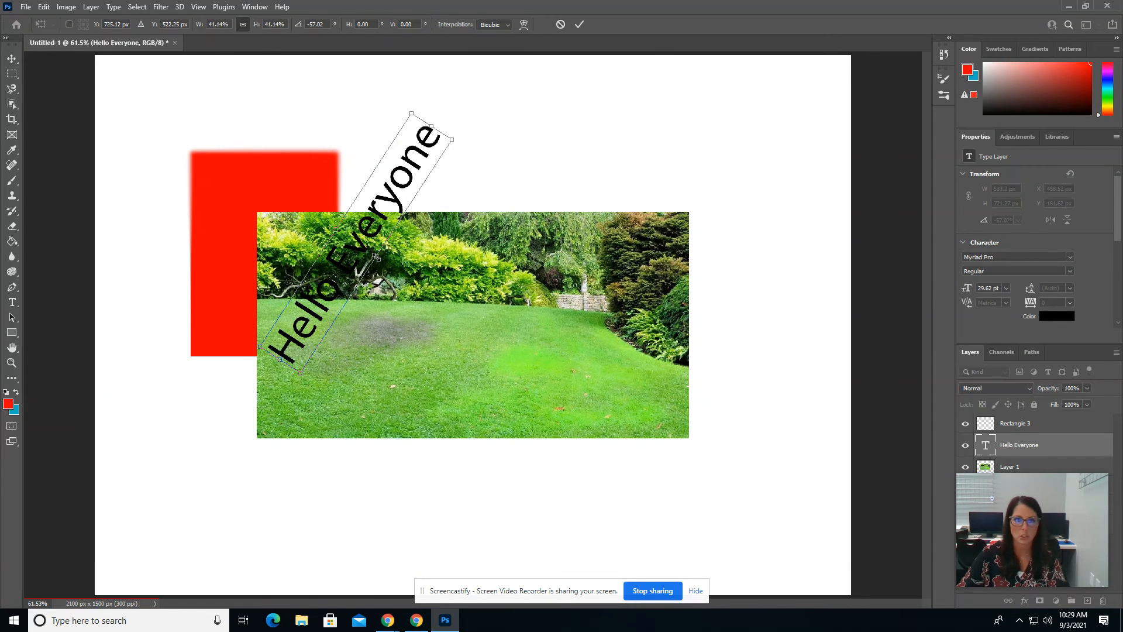
left_click_drag(375, 257, 439, 305)
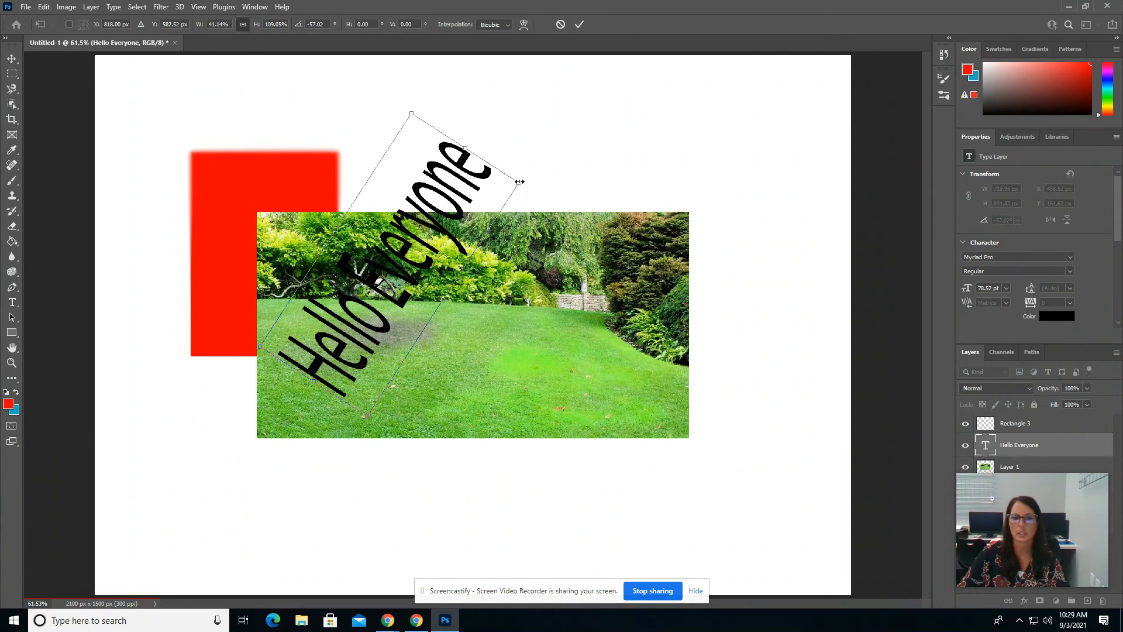
left_click_drag(519, 182, 600, 264)
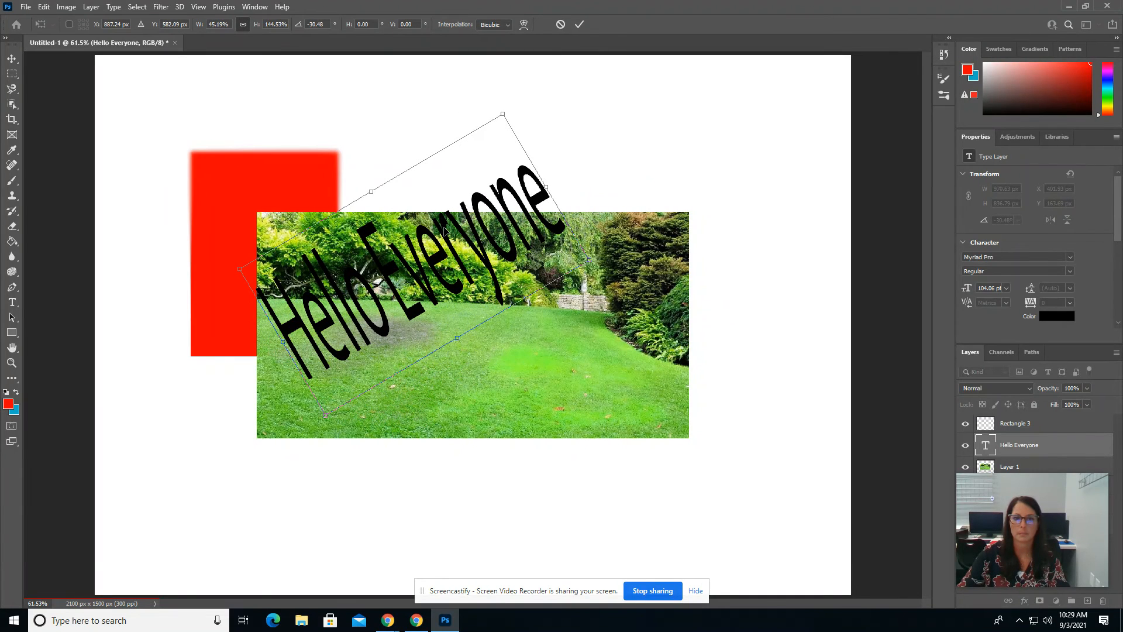
left_click_drag(444, 231, 519, 188)
key("Return")
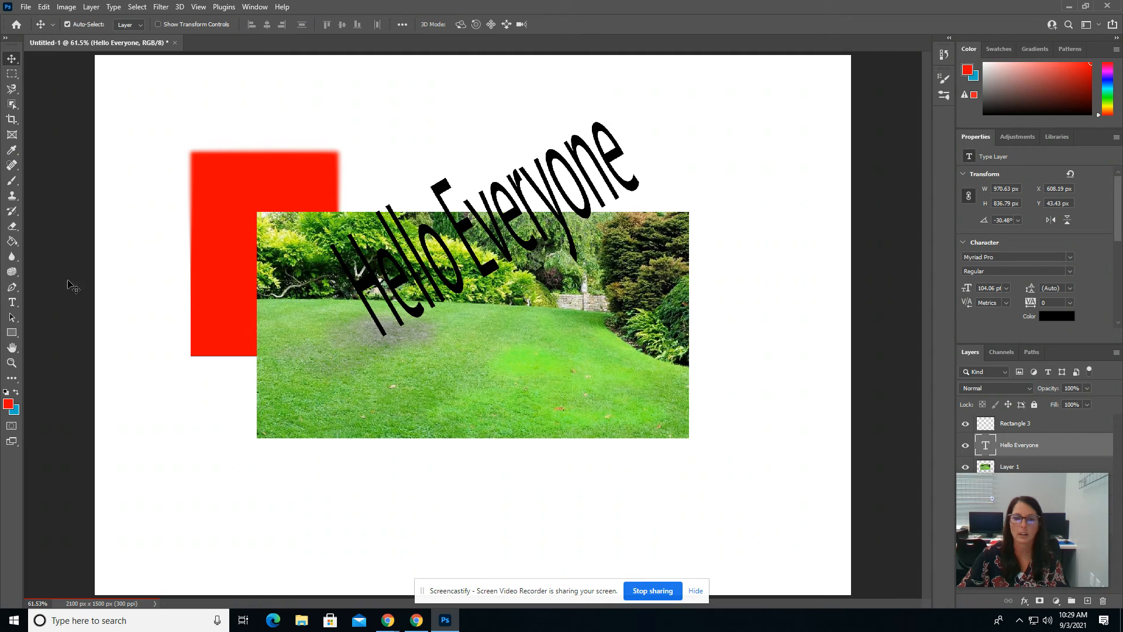
- Recolour the "Hello Everyone" text to violet 5400ff and move it farther up and to the right
left_click(12, 302)
triple_click(610, 138)
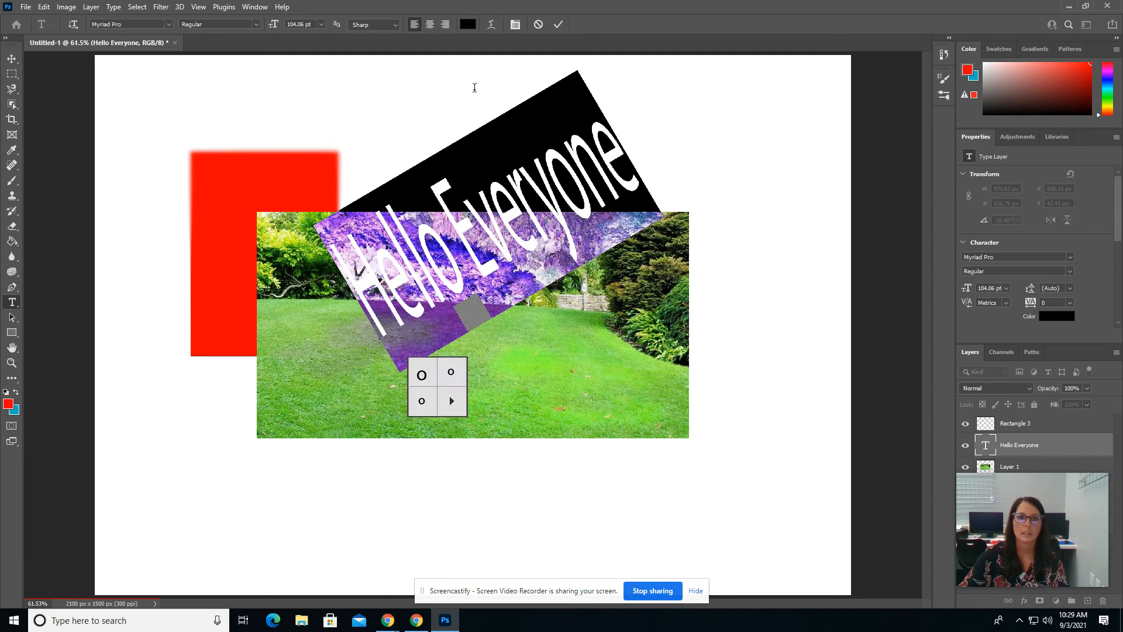
left_click(468, 24)
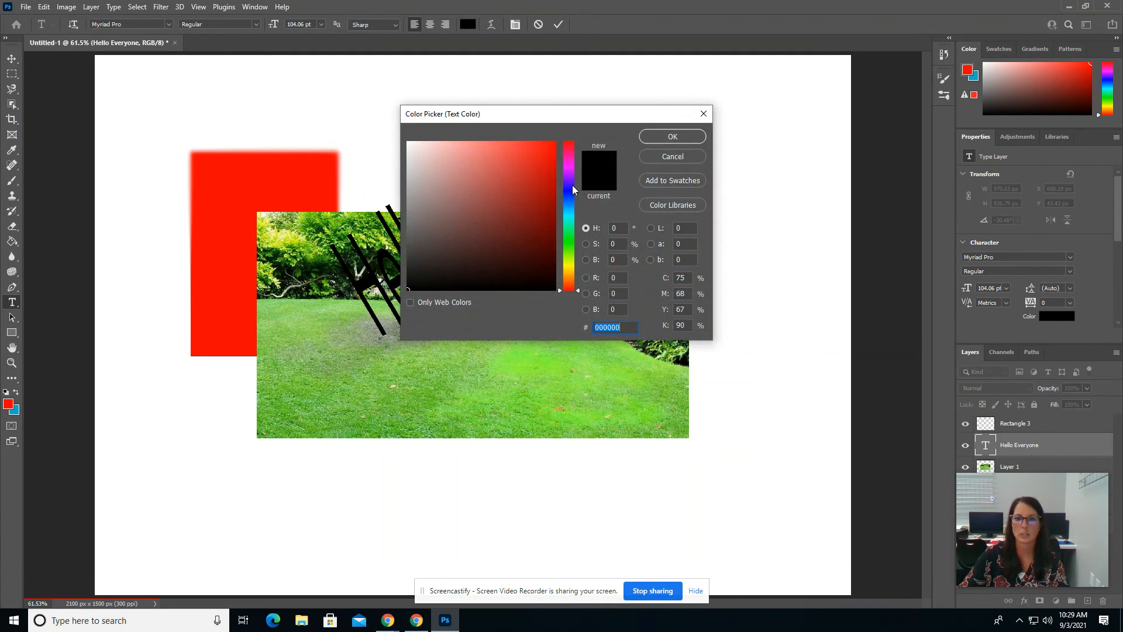
left_click(571, 183)
left_click(555, 142)
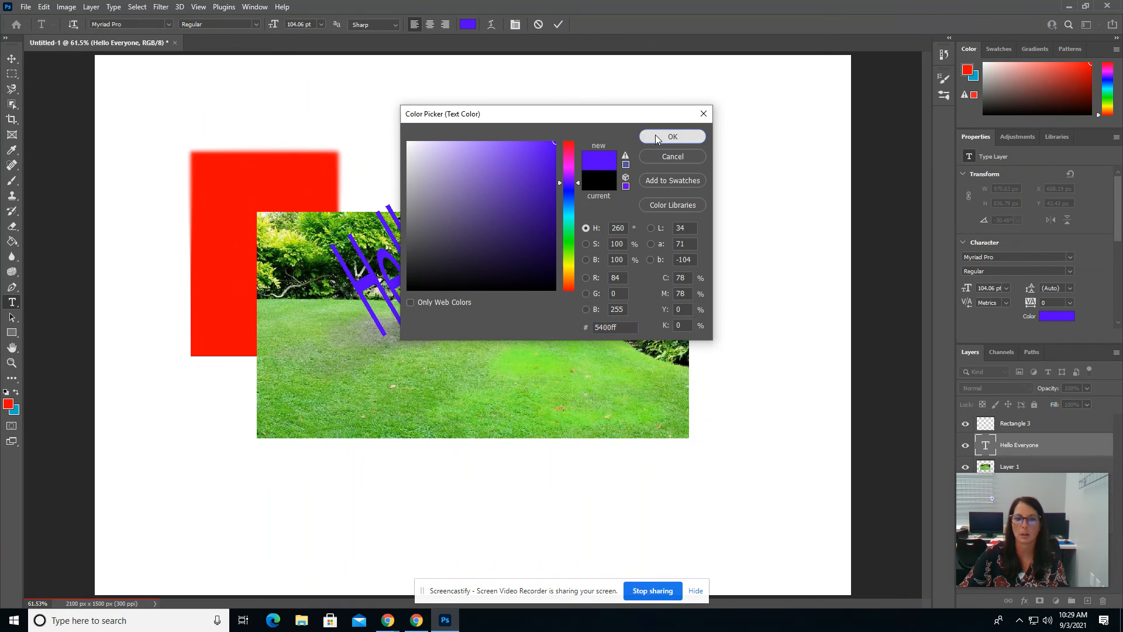
left_click(655, 135)
left_click(12, 58)
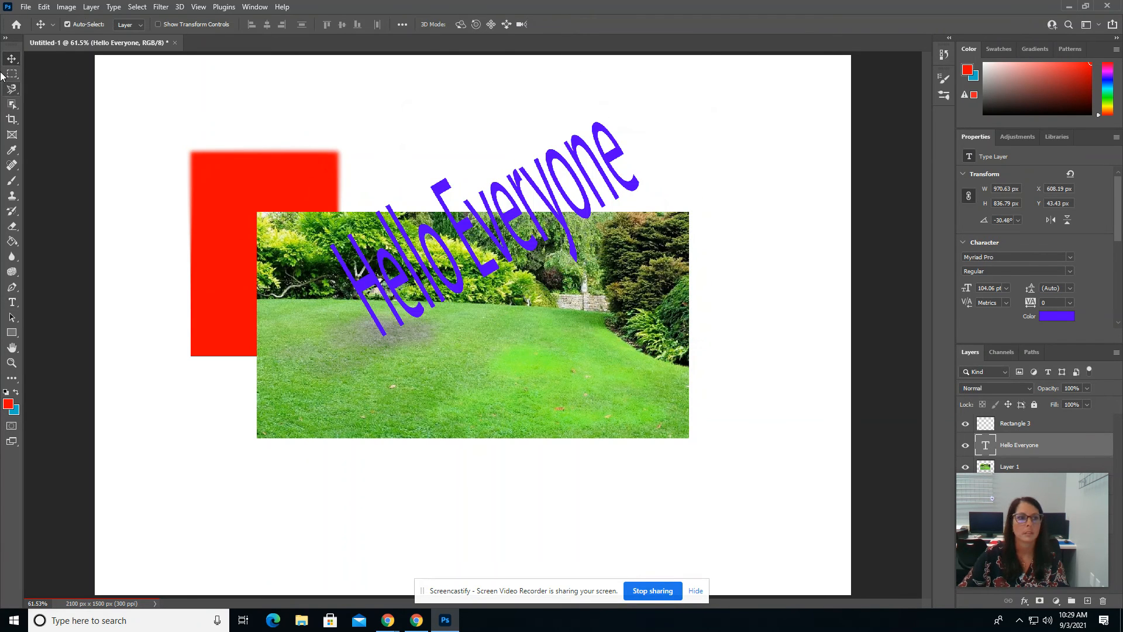
left_click_drag(507, 220, 558, 188)
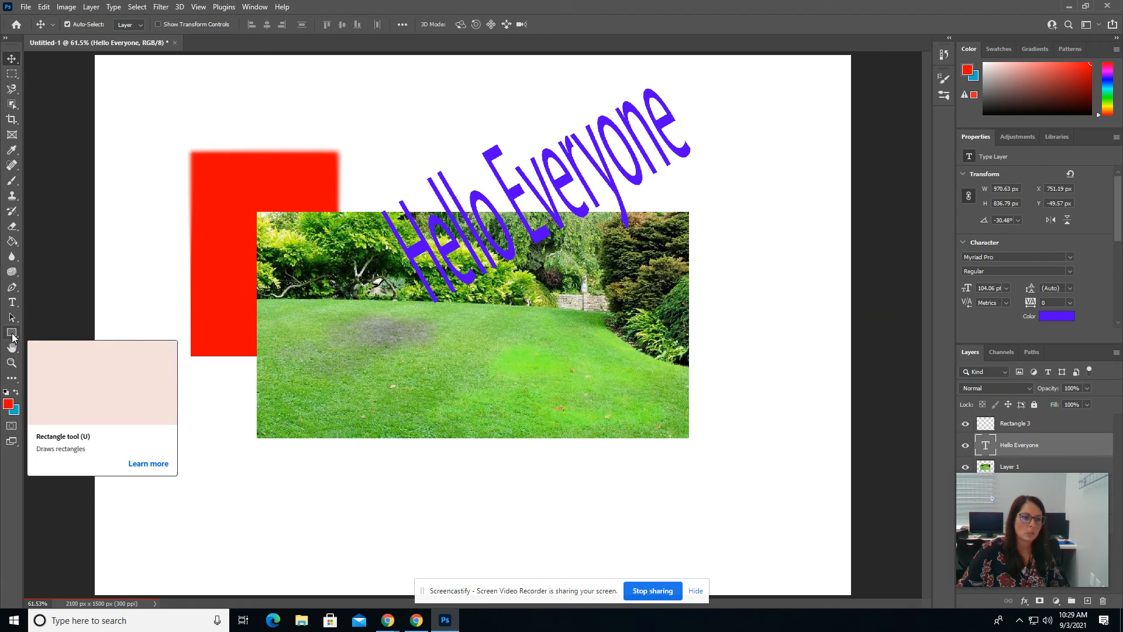
- Activate the Custom Shape tool, enlarge its shape picker and expand the Leaf Trees, Wild Animals, Boats and Flowers groups
left_click(12, 333)
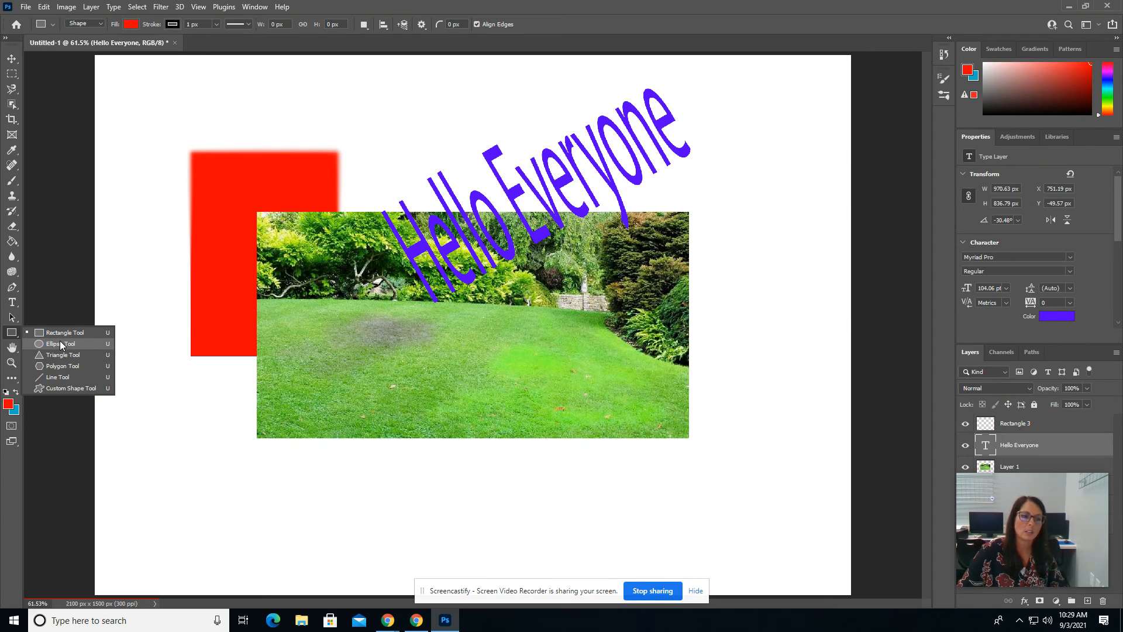
left_click(54, 387)
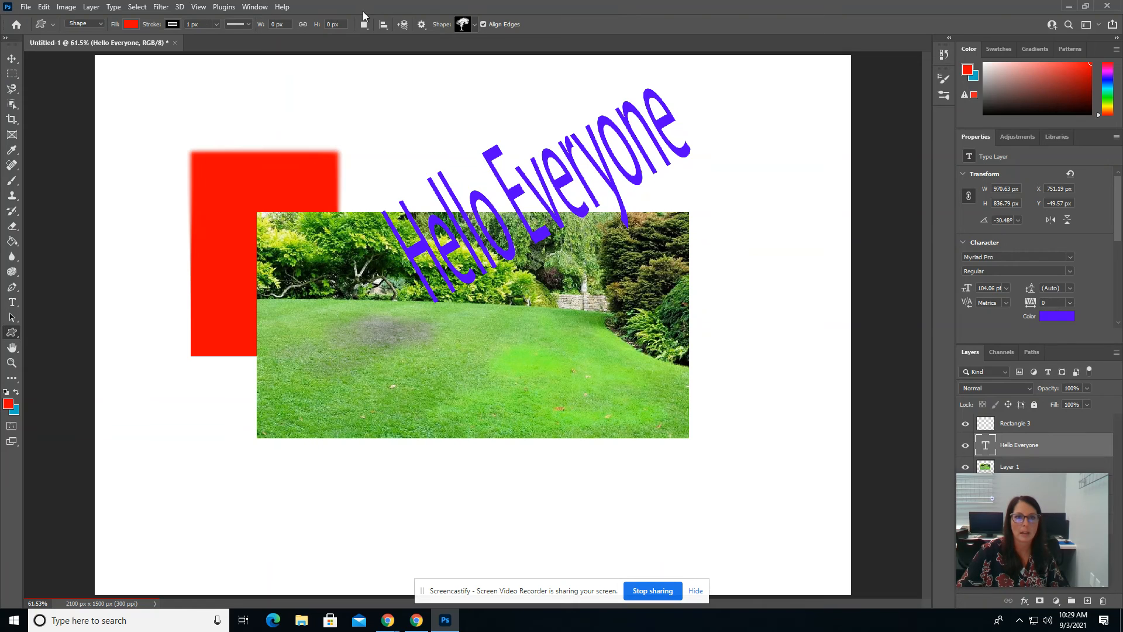
left_click(472, 26)
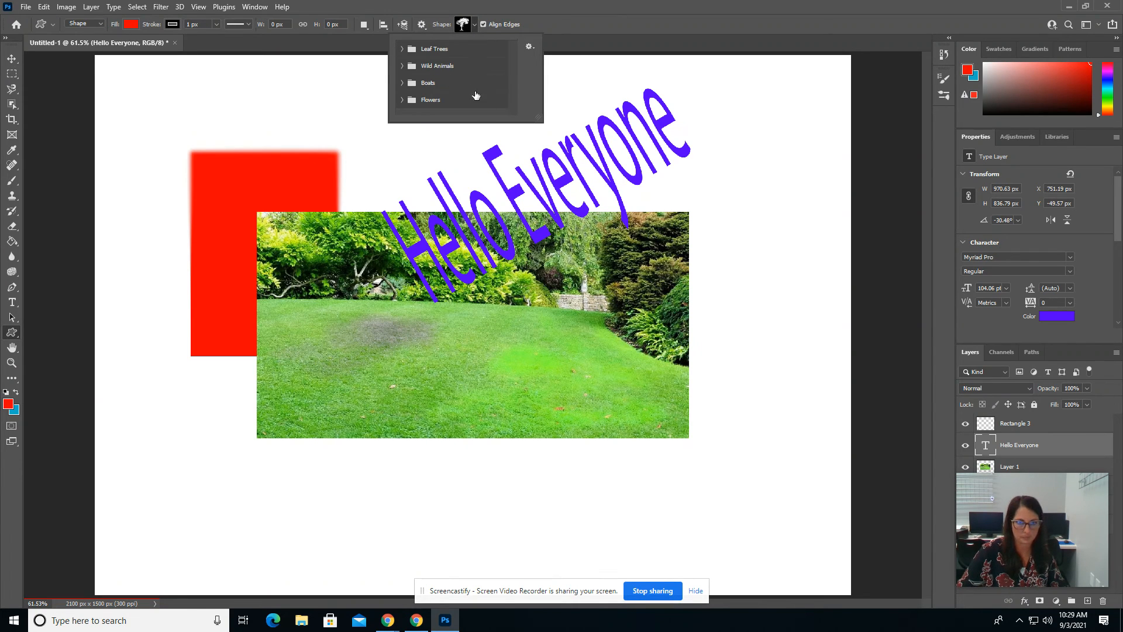
left_click_drag(537, 119, 620, 197)
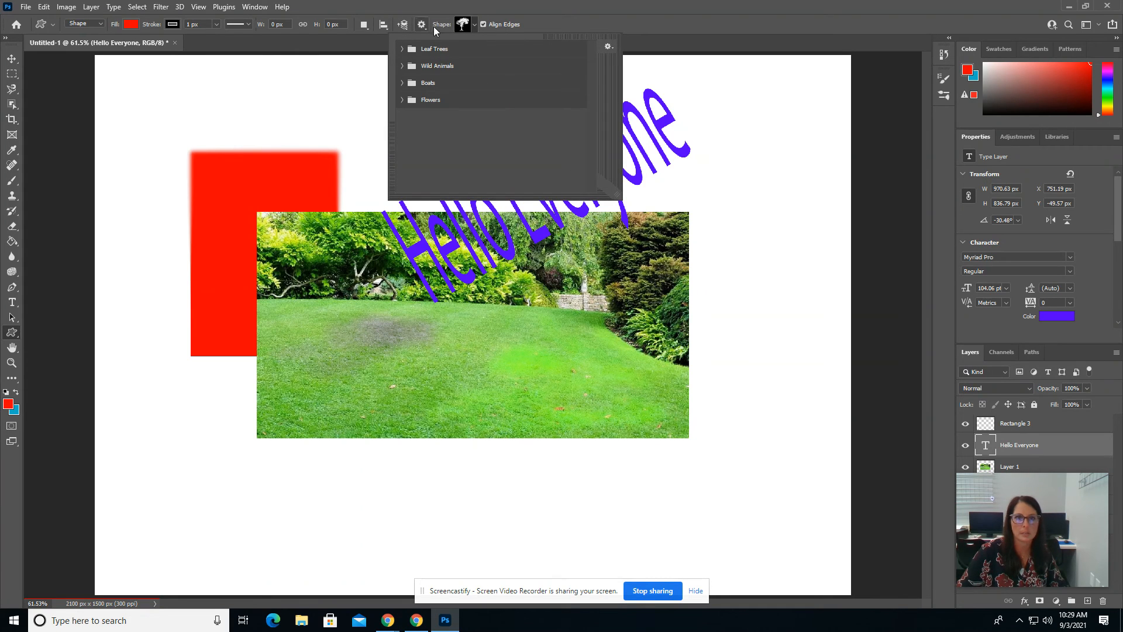
left_click(401, 49)
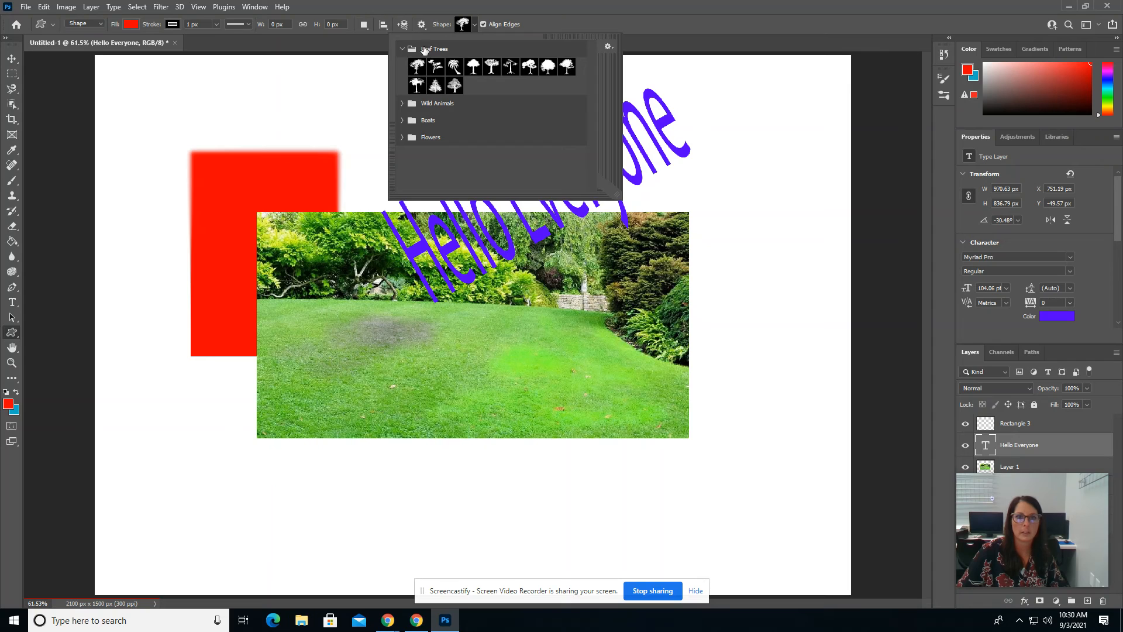
left_click(402, 103)
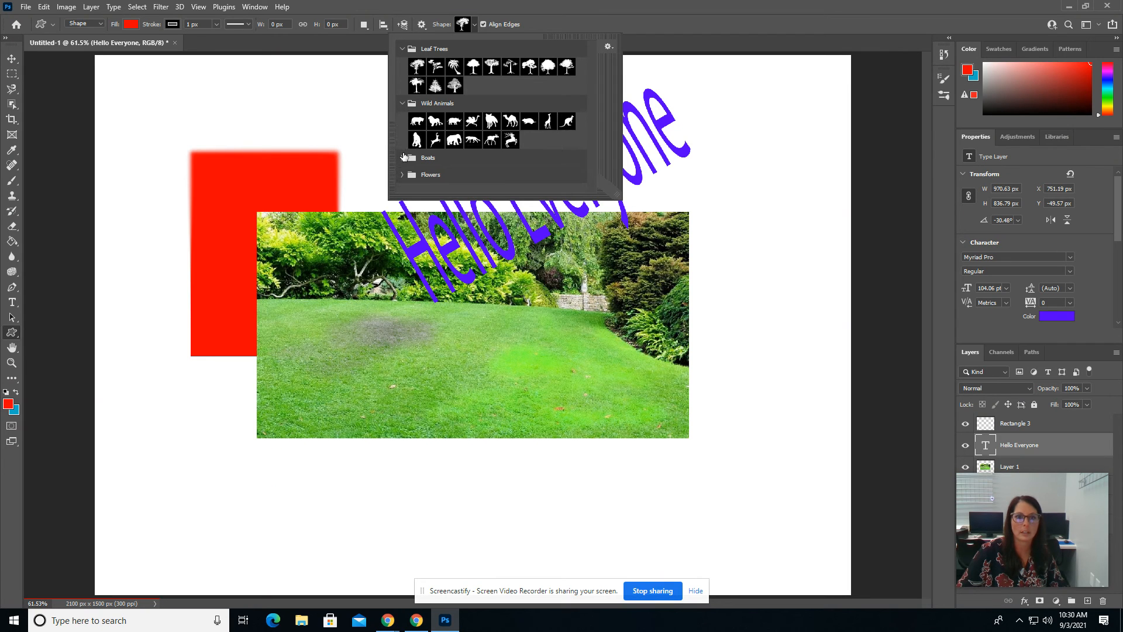
left_click(401, 158)
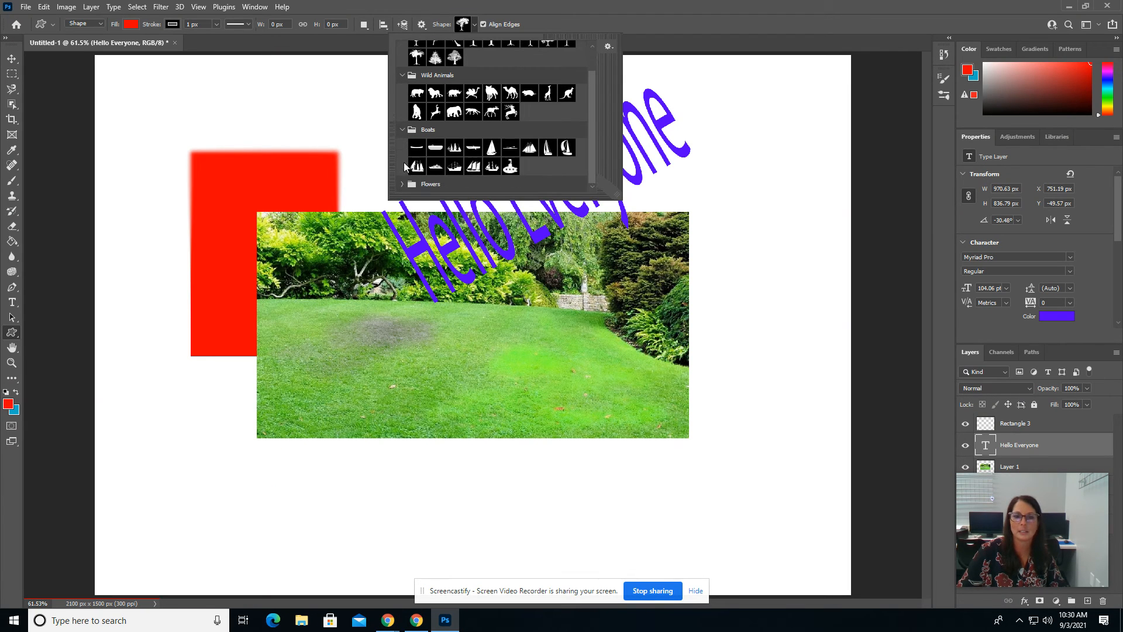
left_click(402, 184)
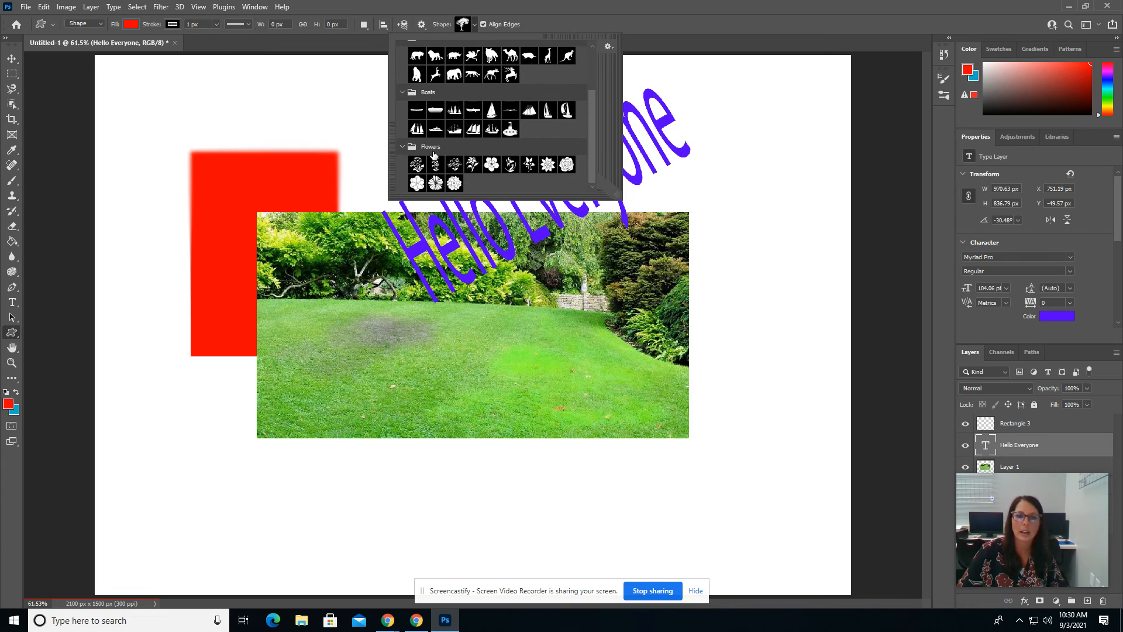
- Draw a red ostrich custom shape about 412 × 349 px above the lawn photo, overlapping the red rectangle's upper part
scroll(456, 146, "up", 2)
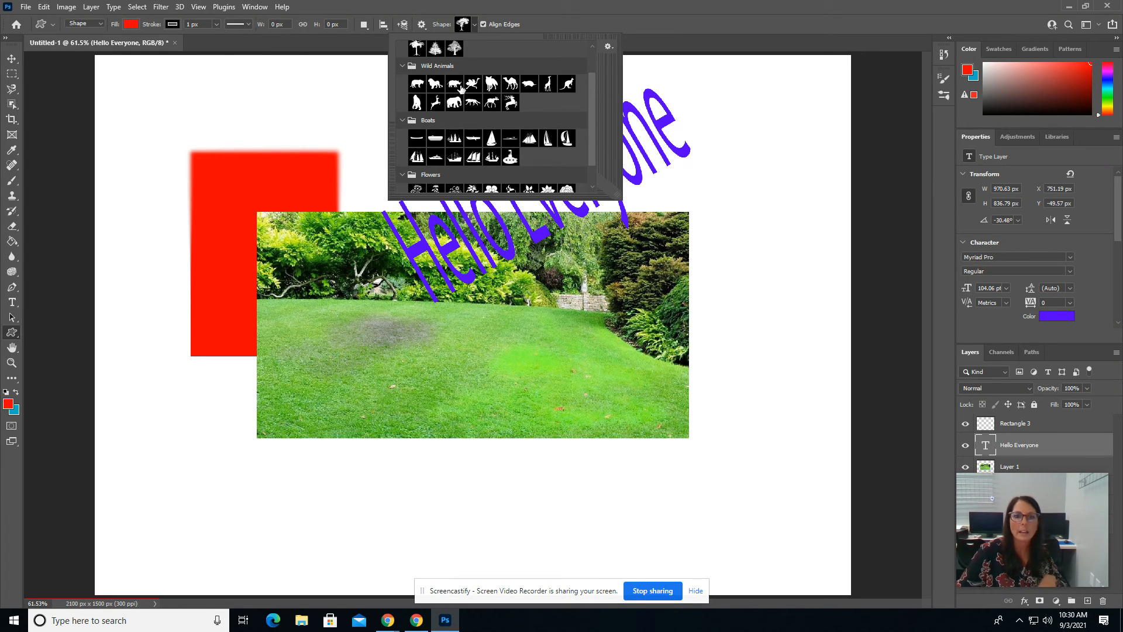
left_click(473, 83)
left_click_drag(286, 86, 417, 211)
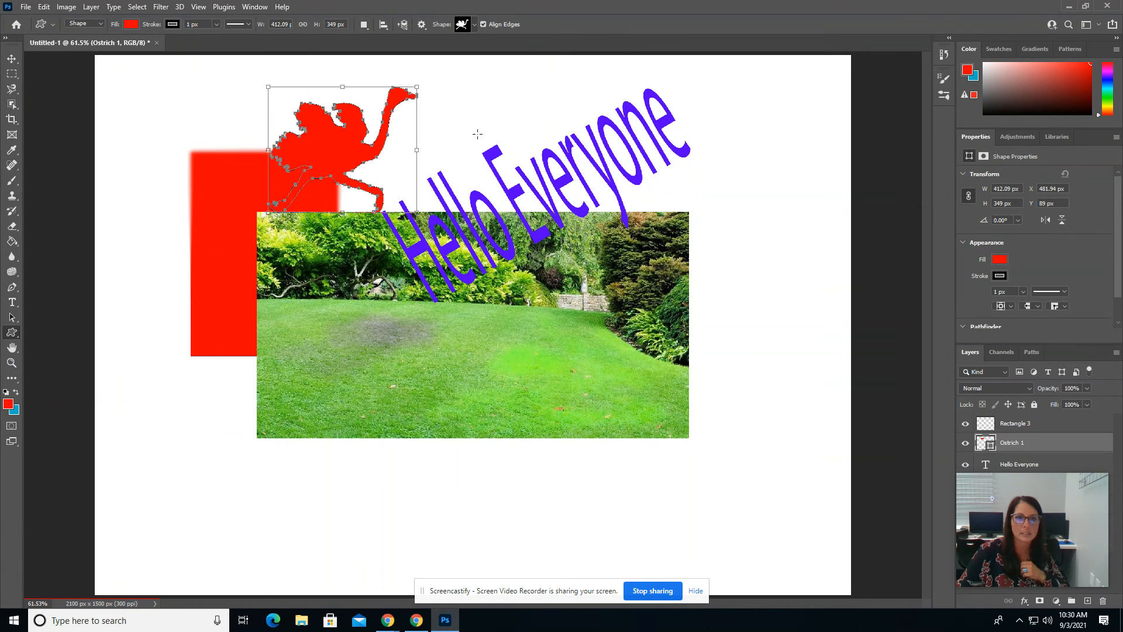
- Draw a red Bristle Brush Tree custom shape about 251 × 513 px at the lawn photo's lower-right edge and deselect it
left_click(462, 25)
scroll(431, 78, "up", 2)
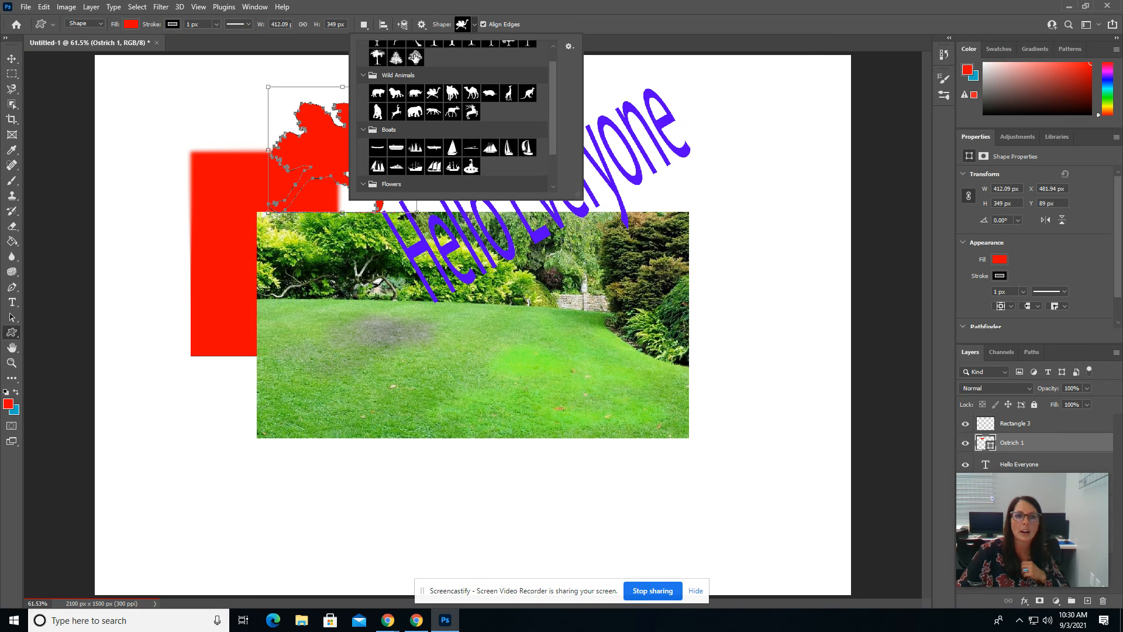
left_click(471, 67)
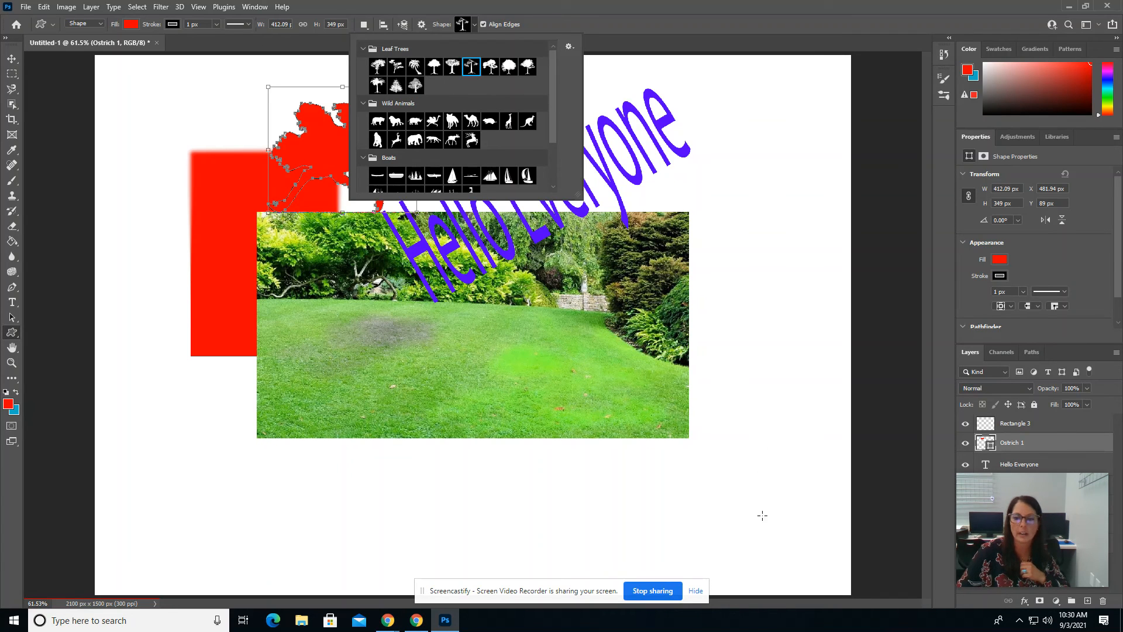
mouse_move(767, 525)
left_mouse_down()
mouse_move(709, 436)
mouse_move(686, 330)
mouse_move(678, 341)
left_mouse_up()
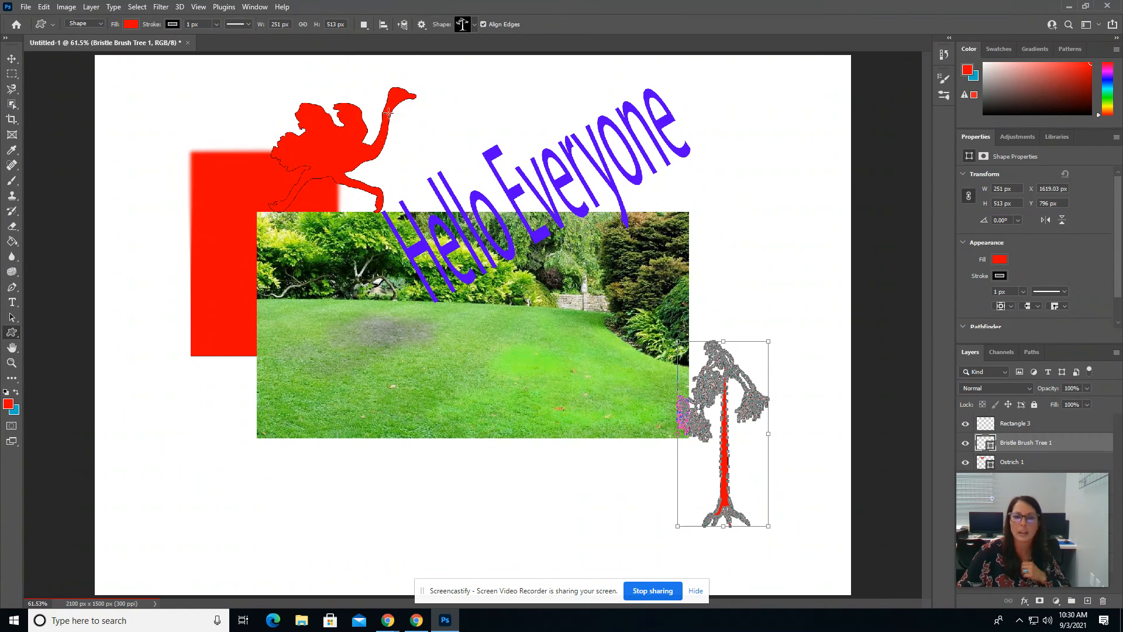
left_click(12, 58)
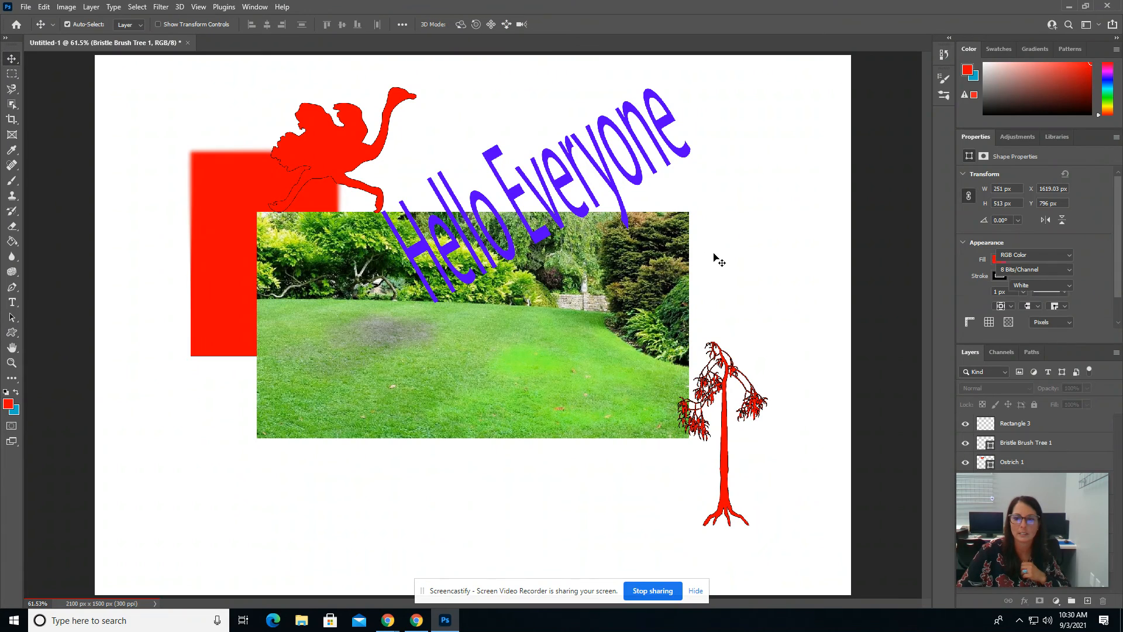
left_click(719, 260)
- Select the ostrich layer and briefly hide and reshow the ostrich and tree layers in turn
left_click(1030, 462)
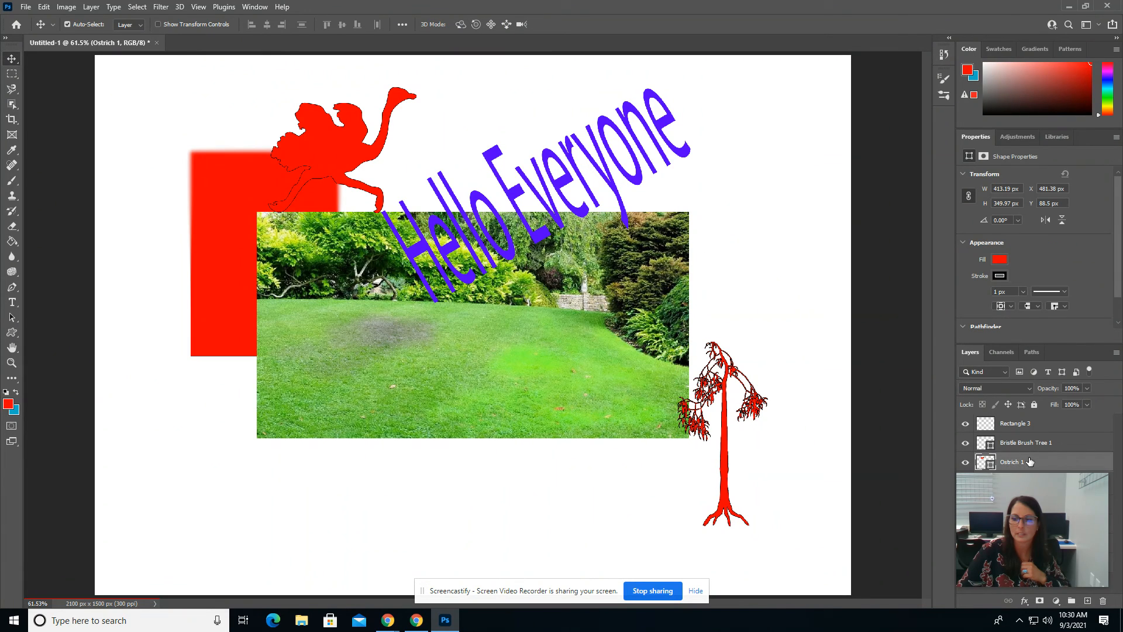
left_click(966, 462)
left_click(966, 462)
left_click(966, 443)
left_click(966, 443)
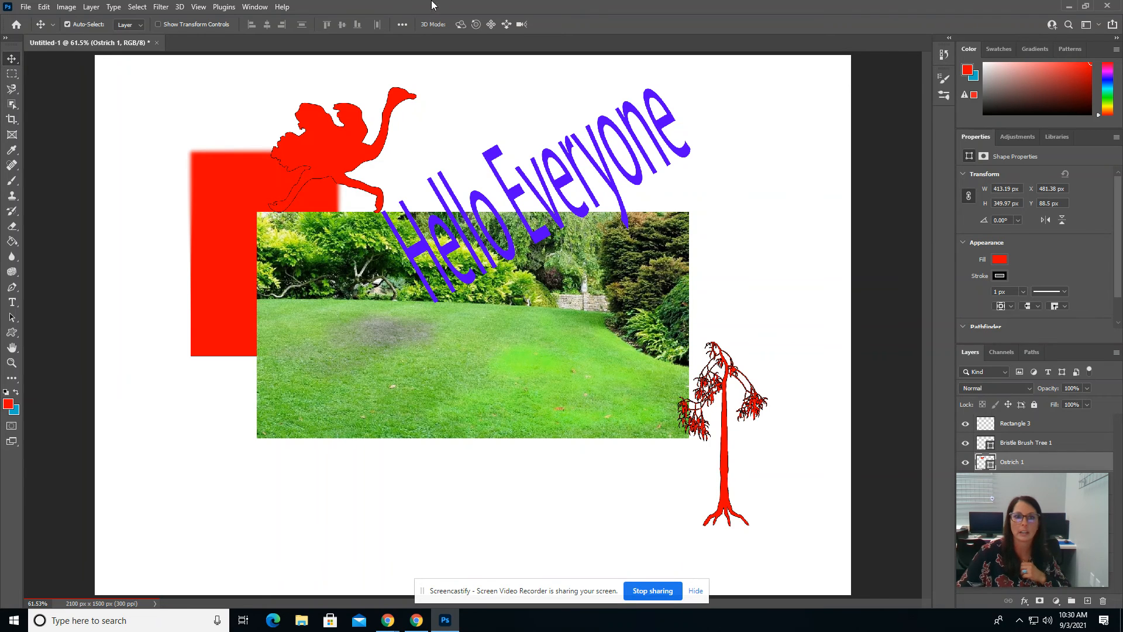
- Return to the Custom Shape tool and display its available shapes as a Large List
left_click(11, 333)
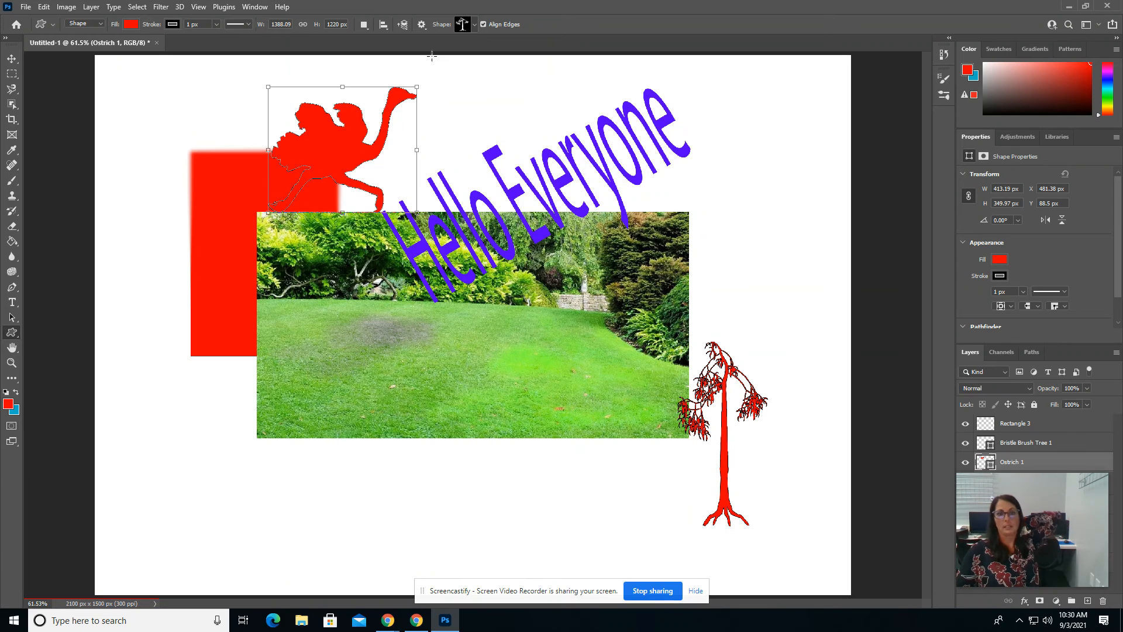
left_click(474, 25)
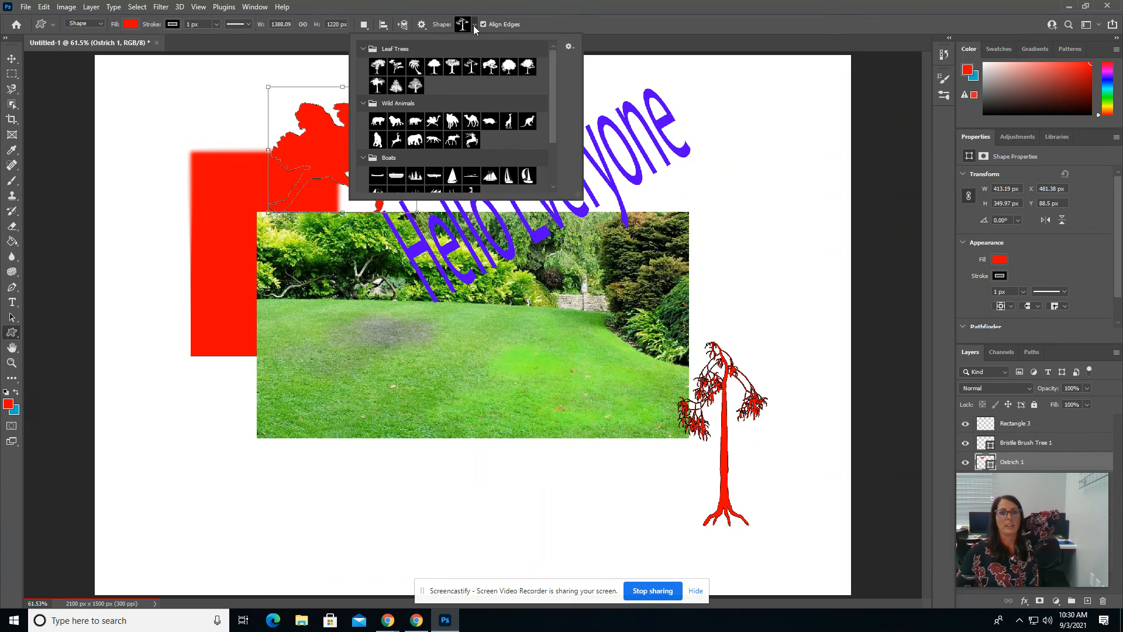
scroll(520, 78, "down", 2)
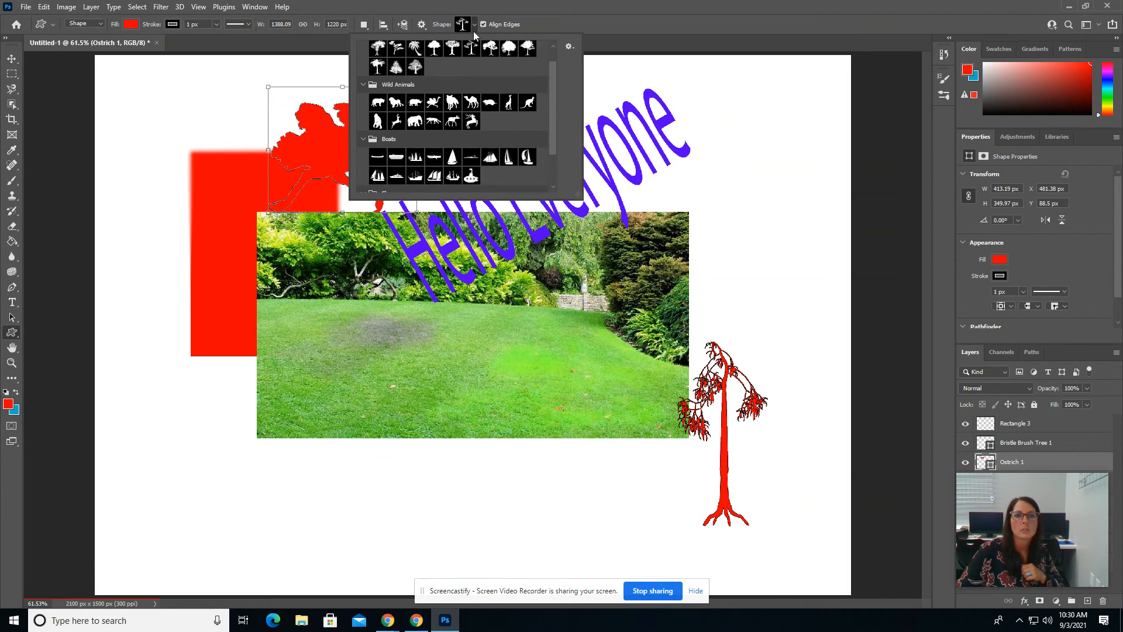
scroll(488, 54, "up", 2)
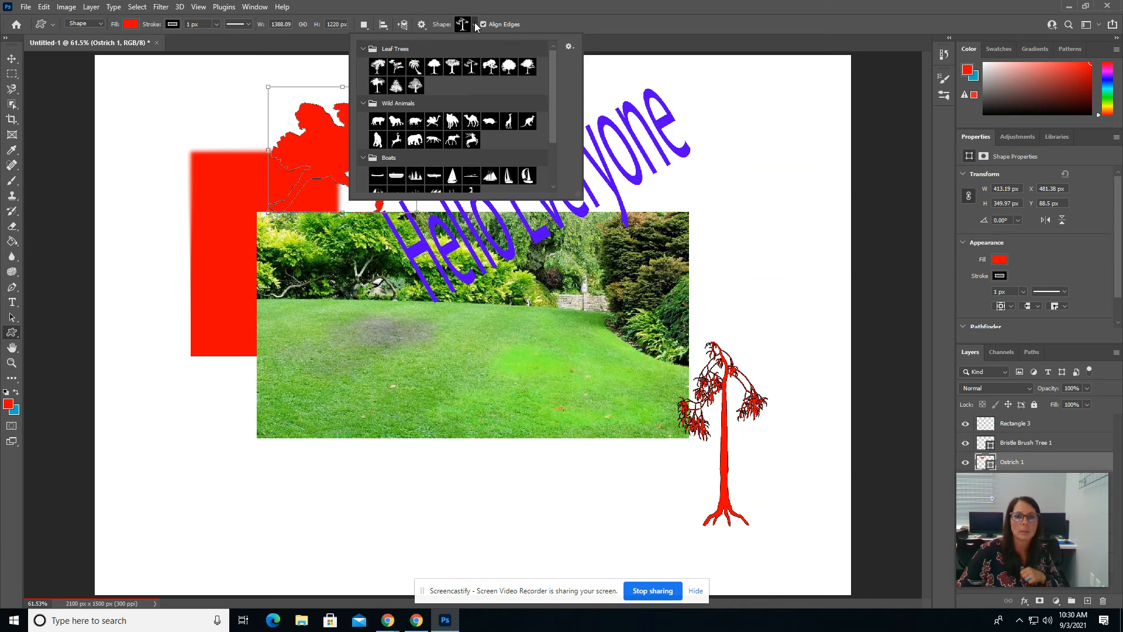
left_click(475, 25)
left_click(475, 26)
left_click(568, 46)
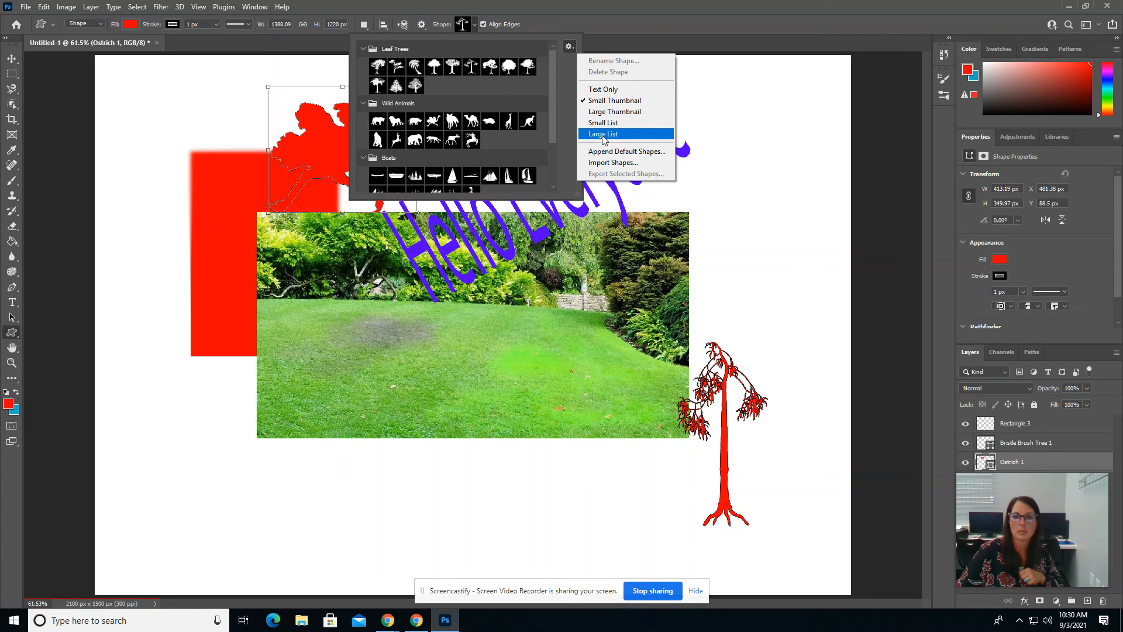
left_click(604, 134)
scroll(455, 128, "down", 10)
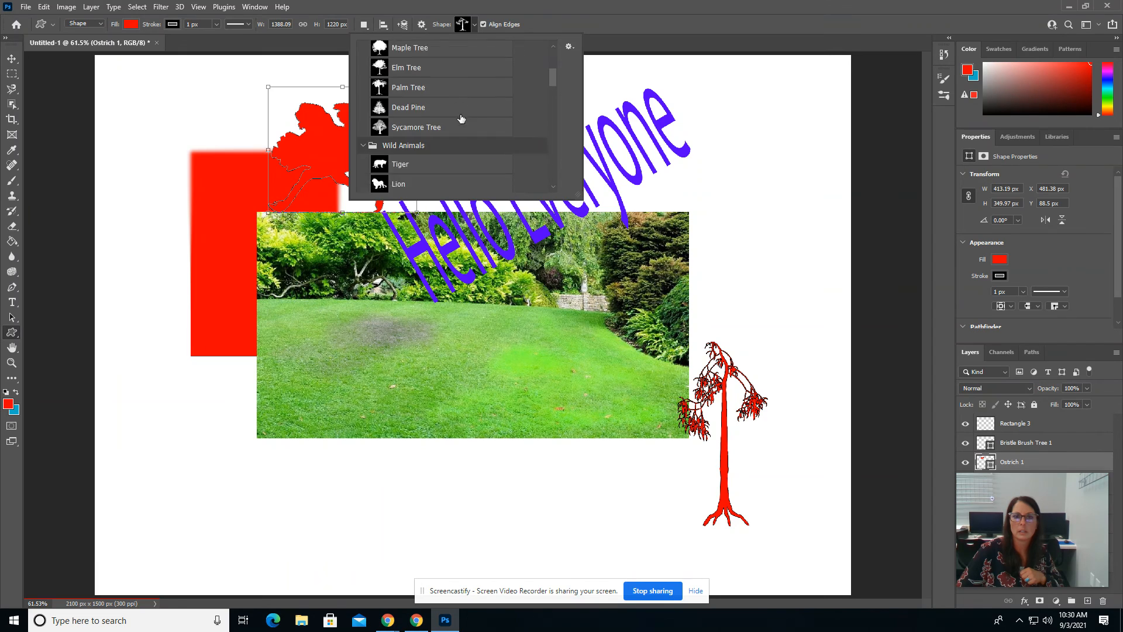
- Append the default shapes to the custom shape list, check the added groups and close the picker
left_click(569, 46)
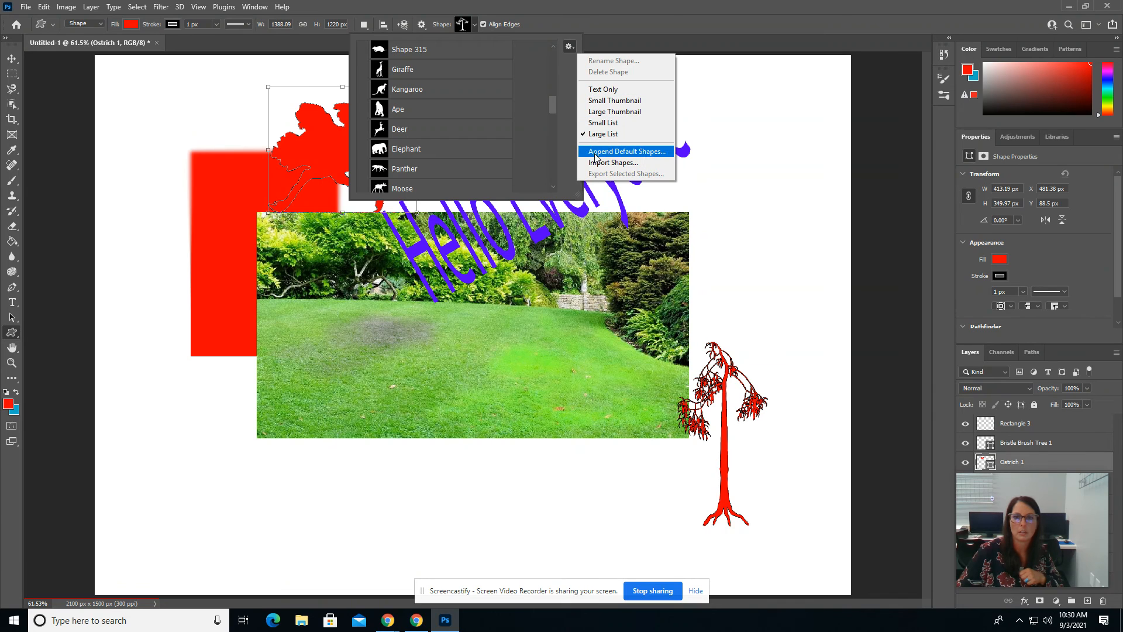
left_click(625, 154)
left_click(523, 230)
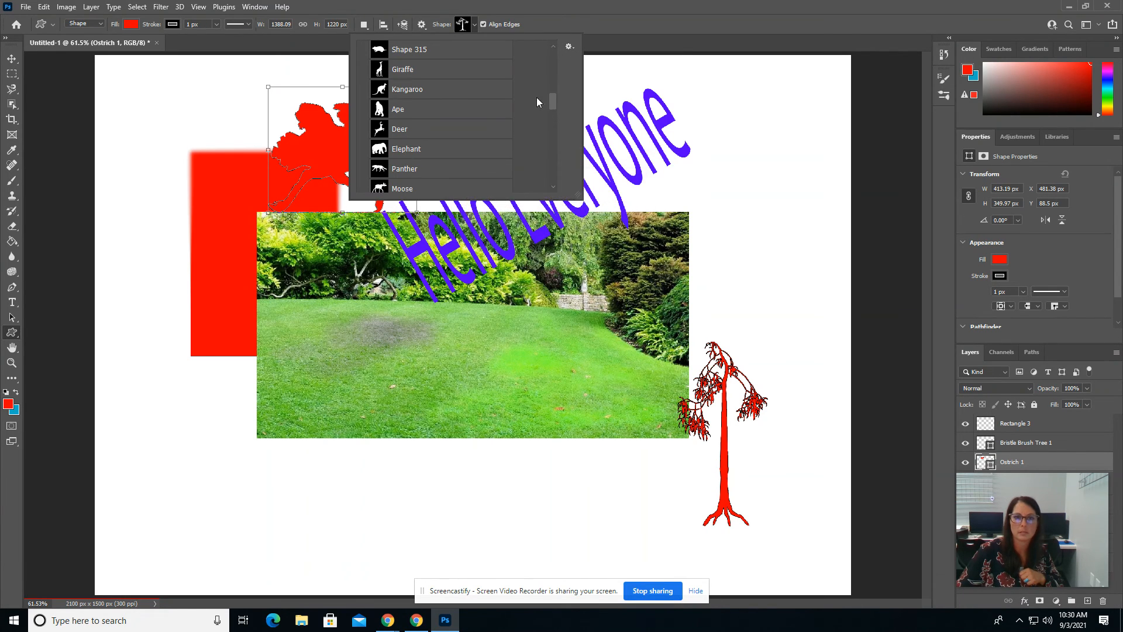
left_click_drag(552, 107, 558, 182)
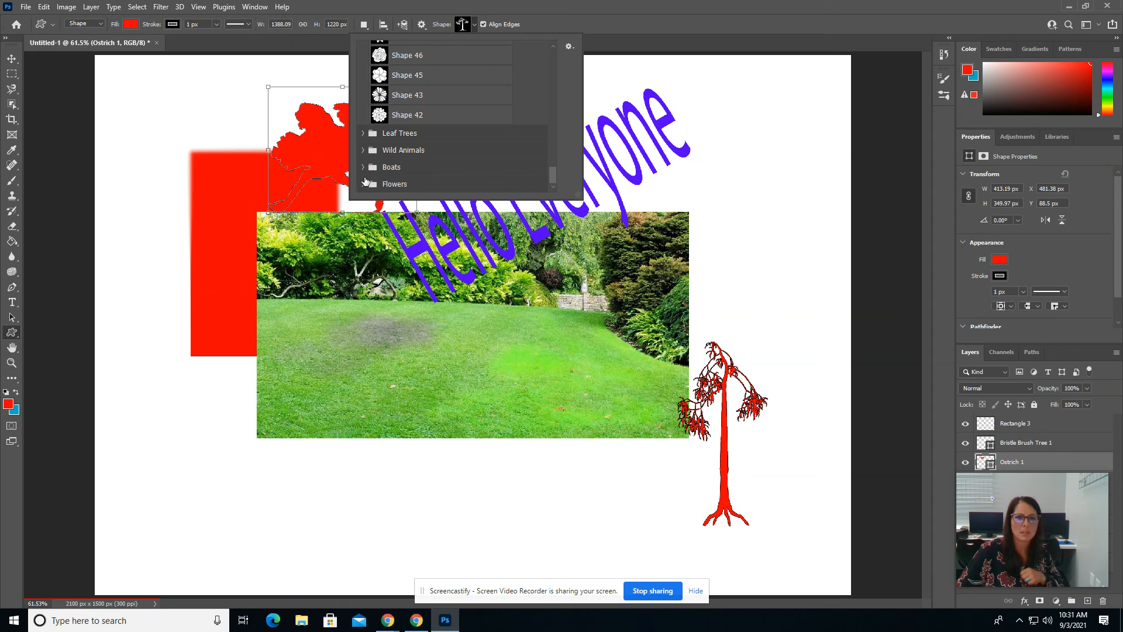
left_click(553, 46)
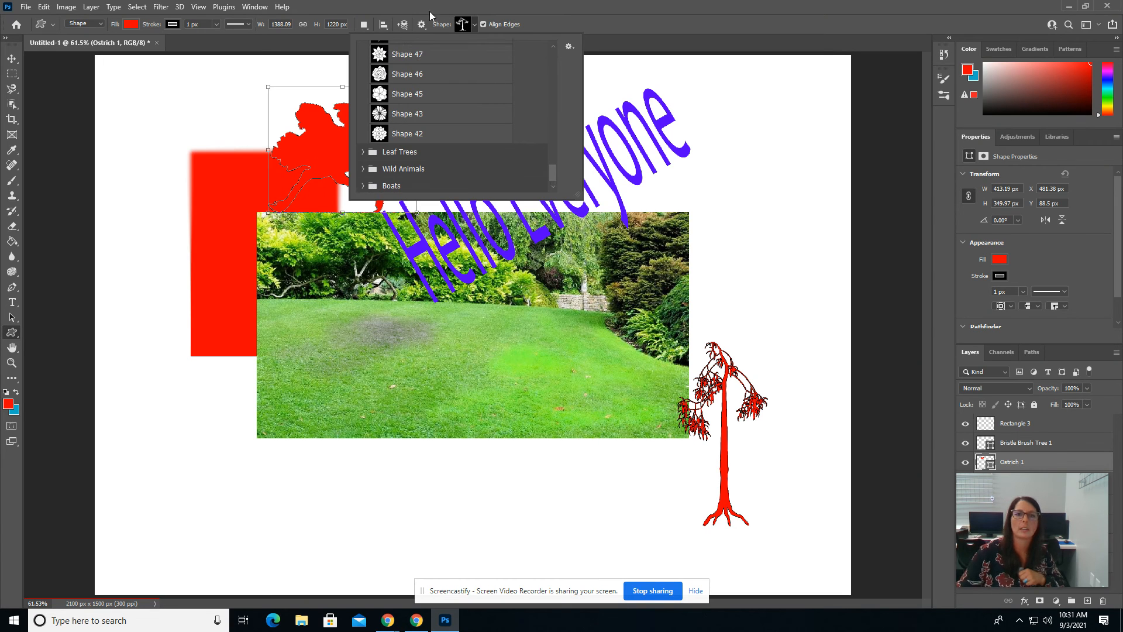
left_click(476, 26)
left_click(475, 25)
left_click(476, 25)
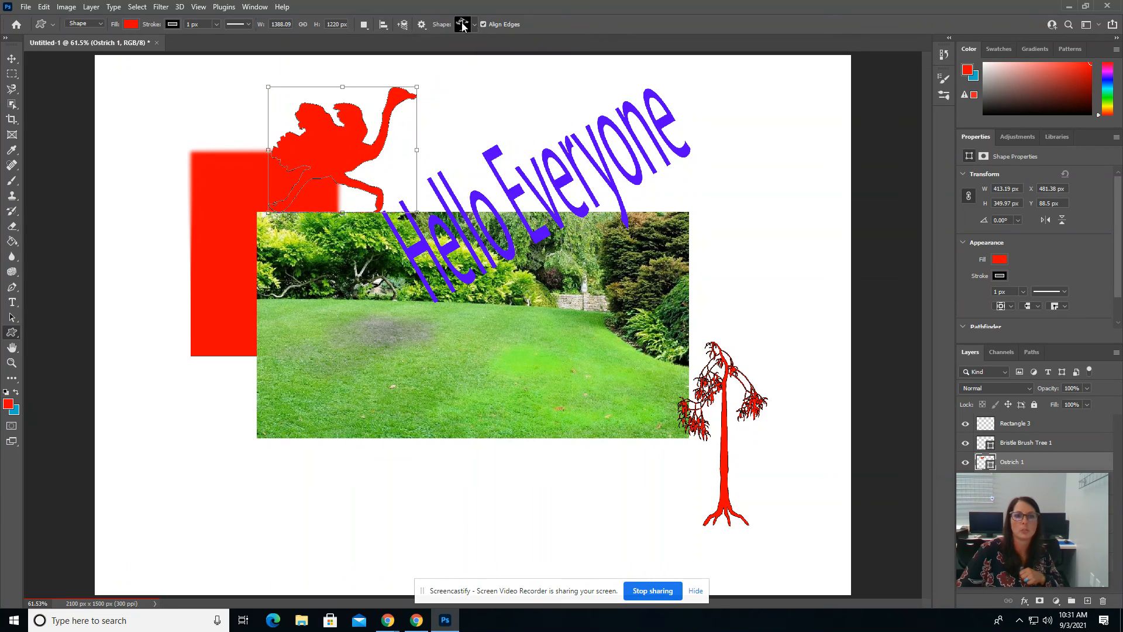
left_click(423, 26)
left_click(425, 28)
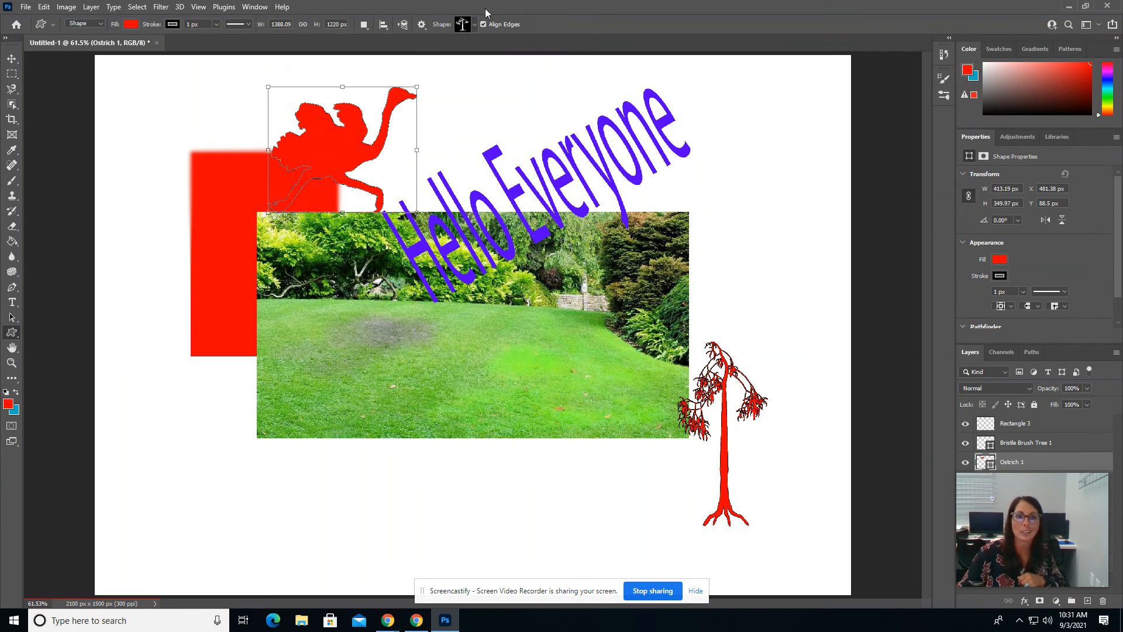
- Draw a 3-sided red polygon about 140 × 188 px on the white area right of the "Hello Everyone" text
right_click(12, 334)
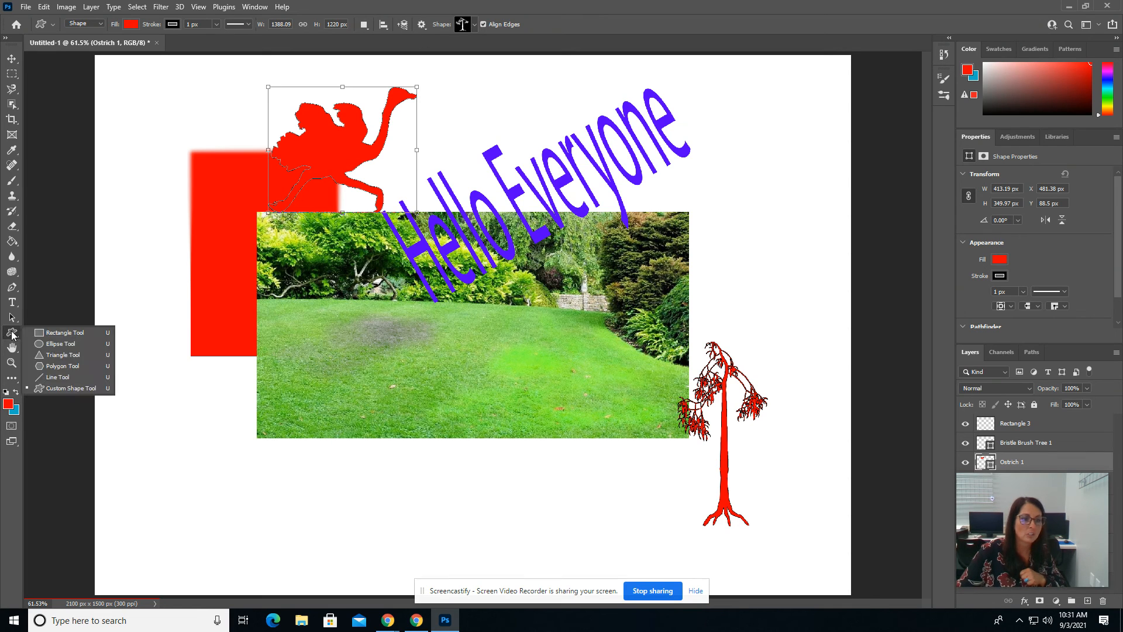
left_click(57, 367)
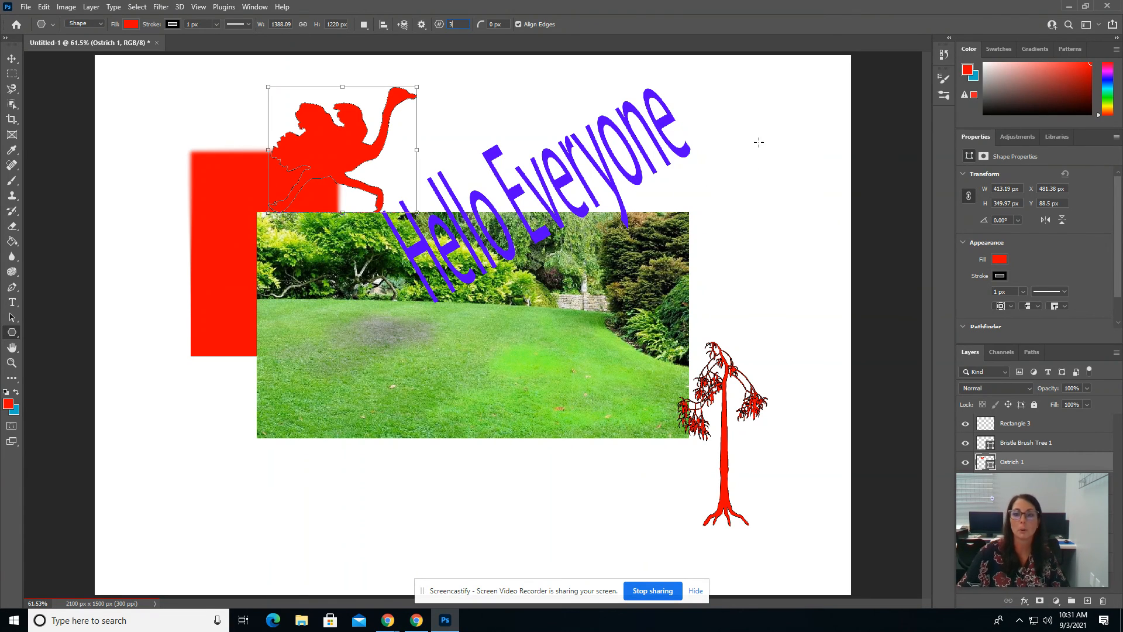
left_click_drag(730, 118, 781, 186)
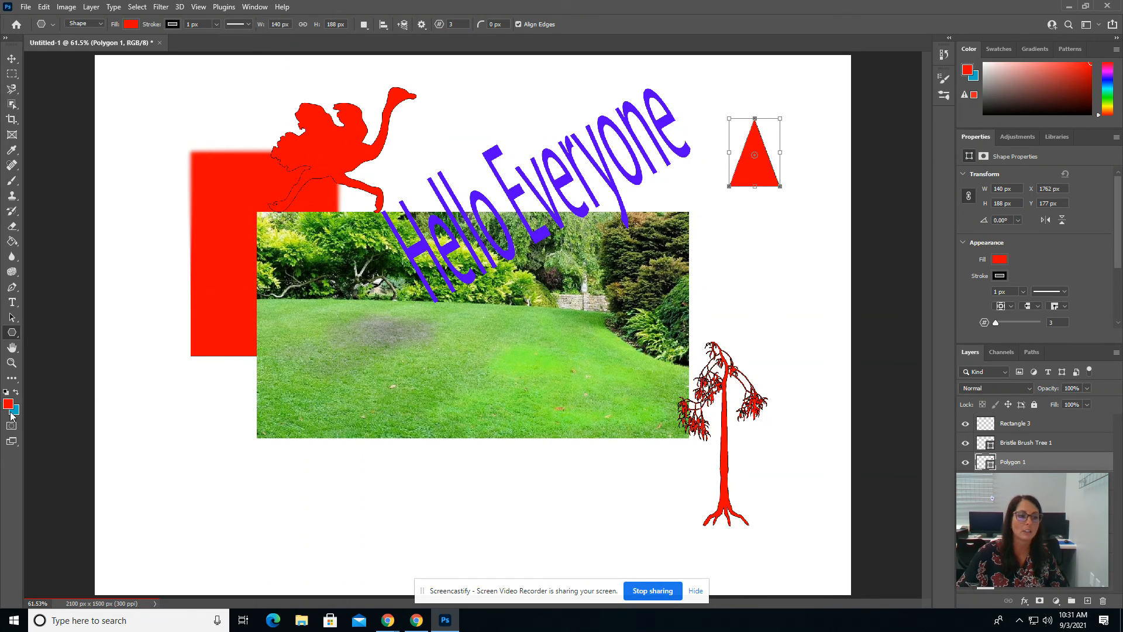
- Draw a red triangle about 322 × 228 px with the Triangle tool, below the red rectangle near the canvas's lower-left corner
right_click(15, 334)
left_click(59, 355)
left_click_drag(136, 438, 253, 520)
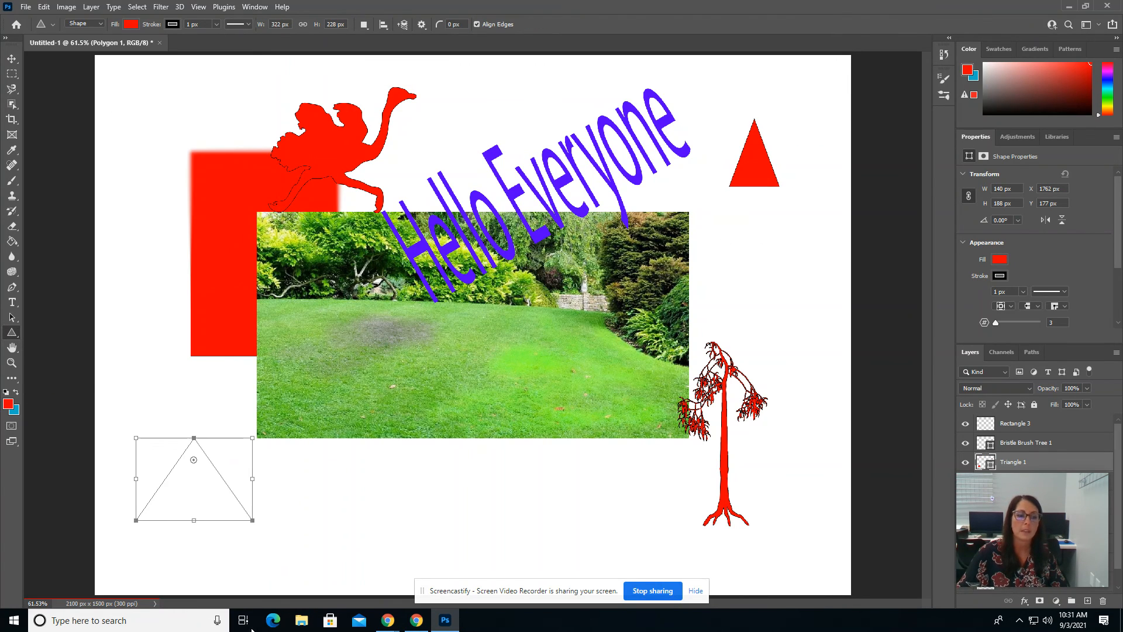
- Switch through the Hand tool to the Zoom tool and magnify the red tree to 400%
left_click(12, 347)
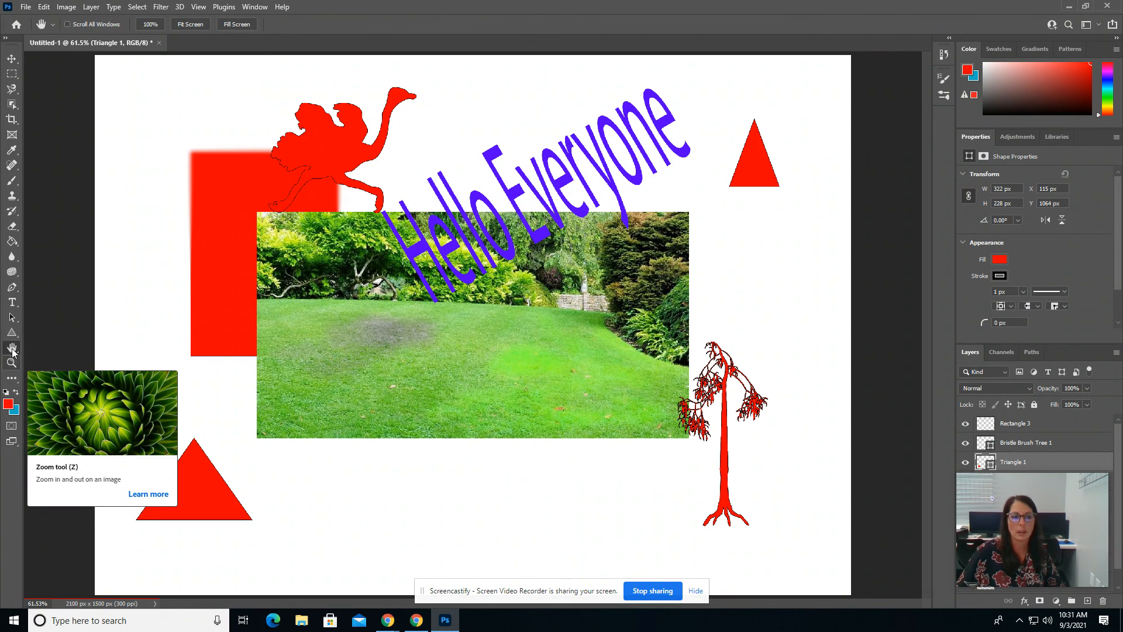
left_click(12, 363)
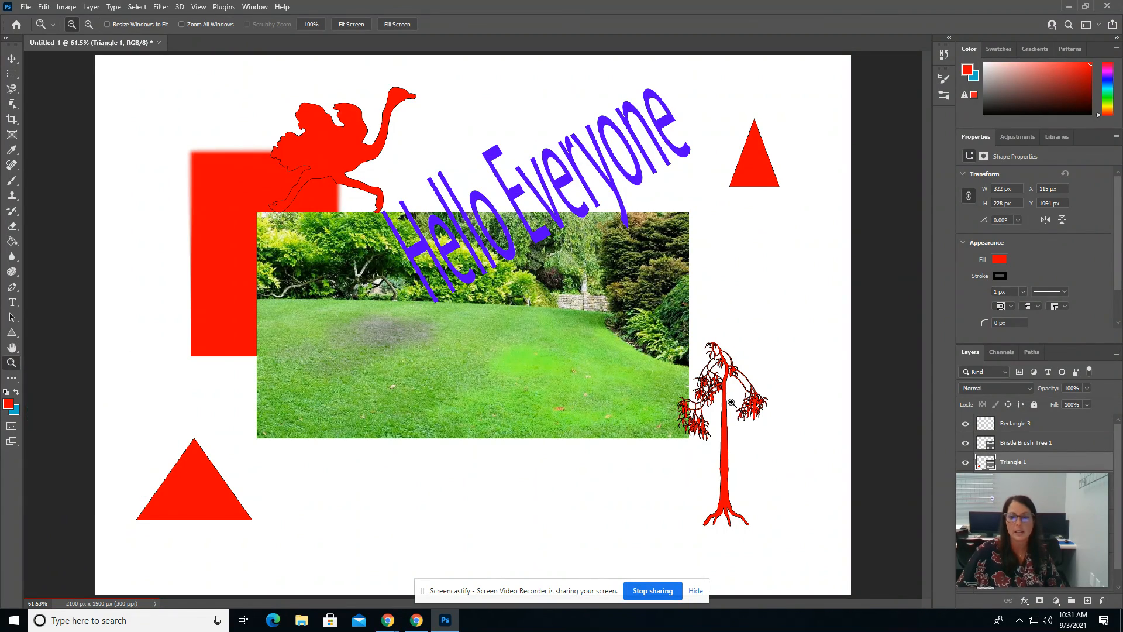
left_click_drag(731, 402, 730, 397)
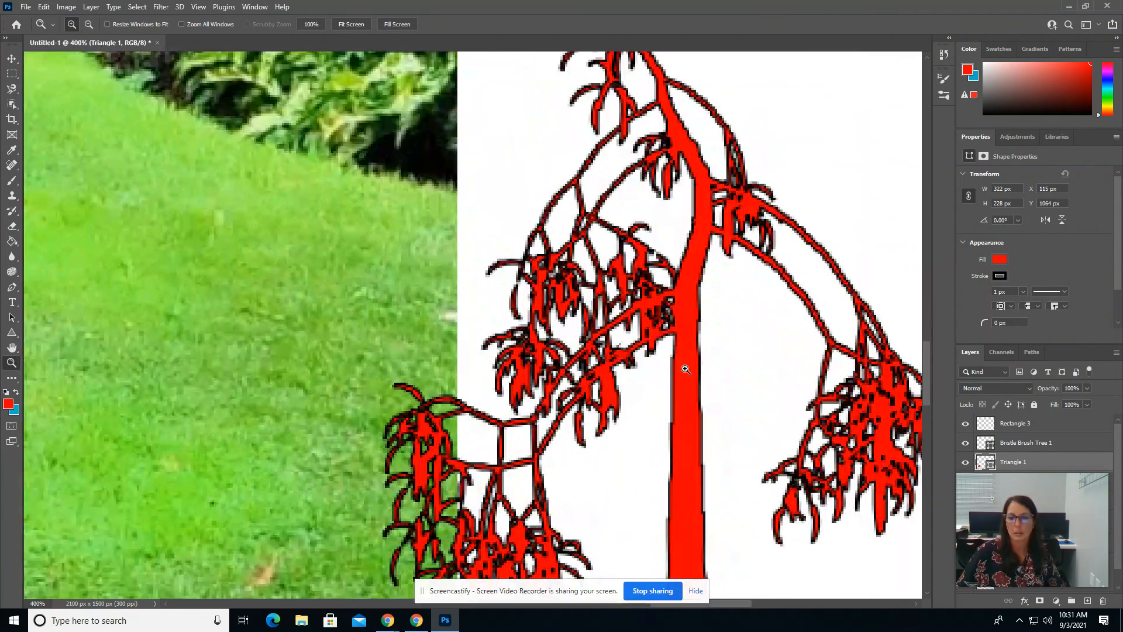
- Select the Bristle Brush Tree 1 layer, switch to the Move tool and fit the whole canvas in view
left_click(686, 370)
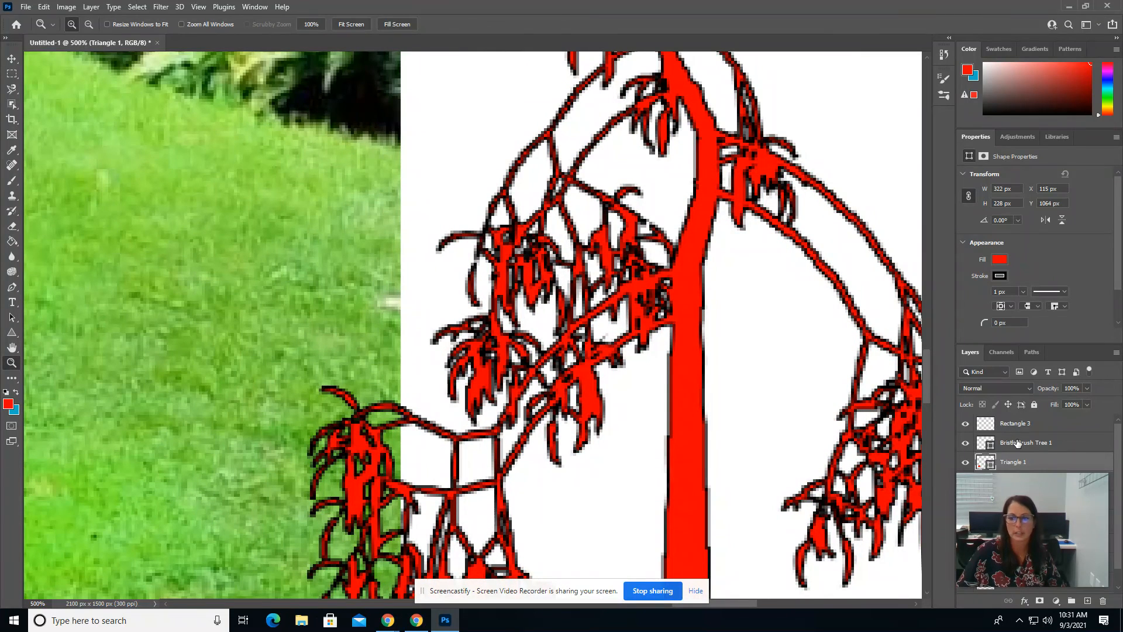
left_click(1018, 443)
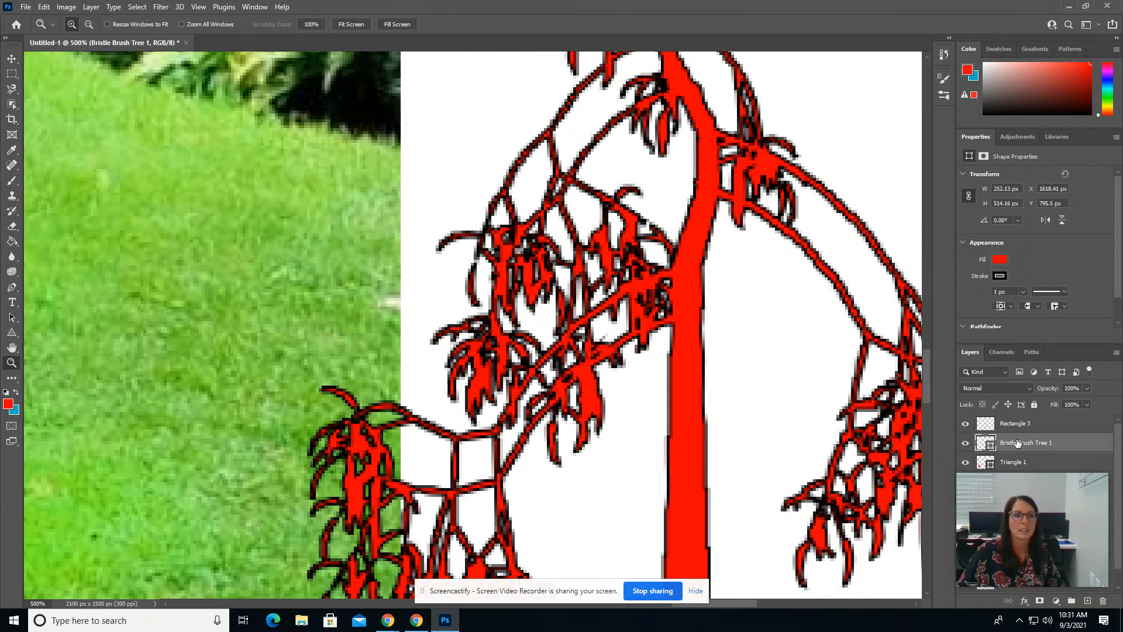
left_click(12, 58)
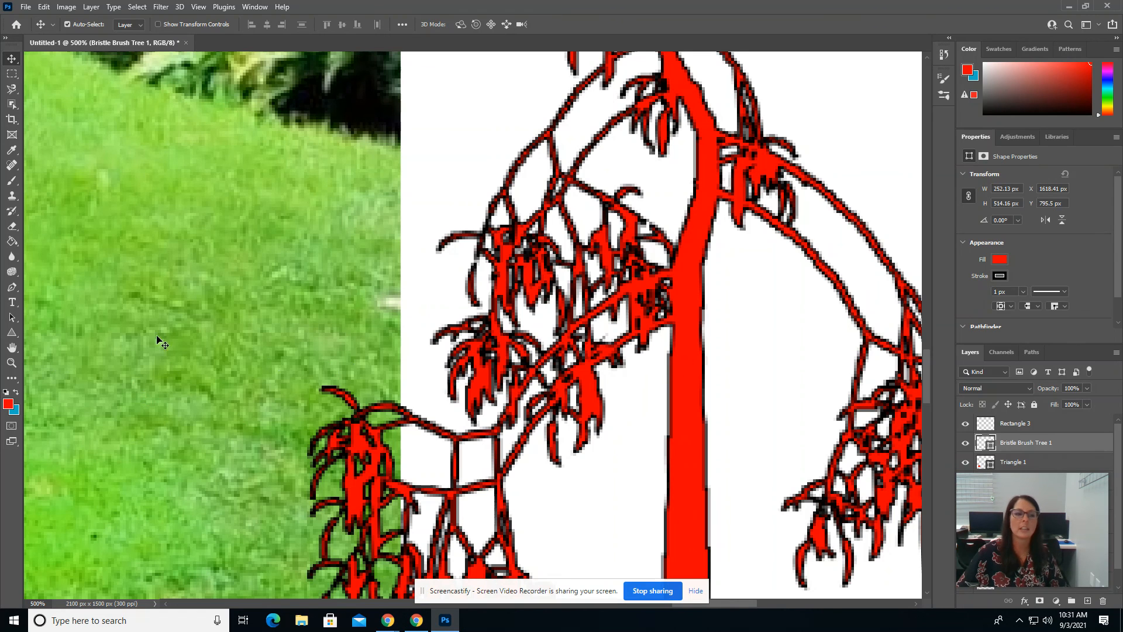
double_click(14, 347)
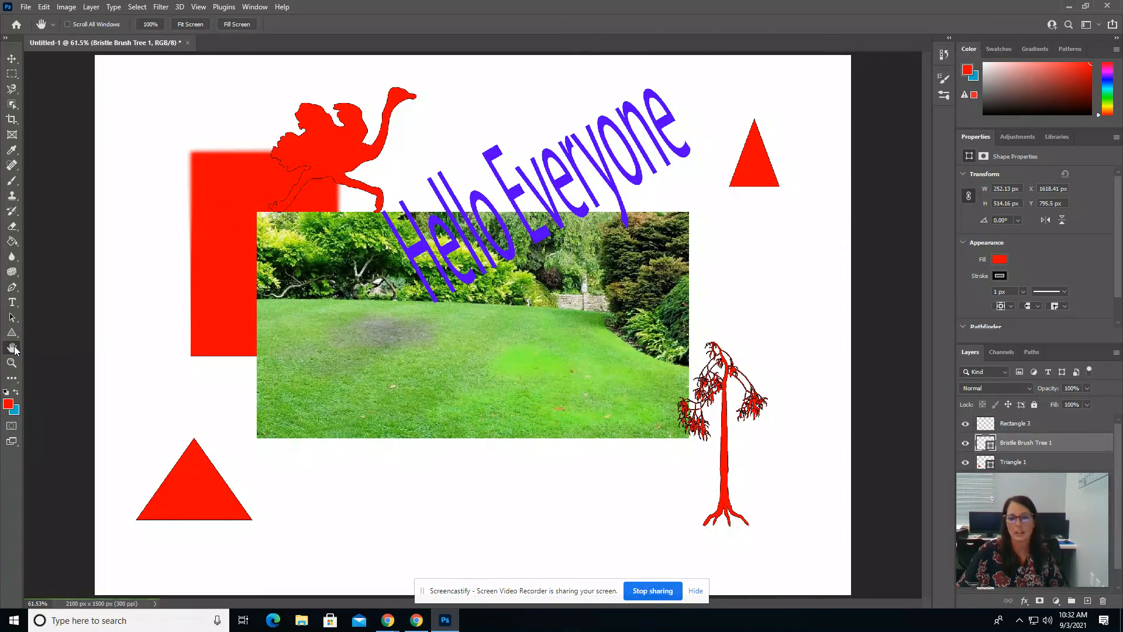
- Magnify the red ostrich to 500% with the Zoom tool, and fit the whole canvas back in view
left_click(11, 363)
left_click(313, 177)
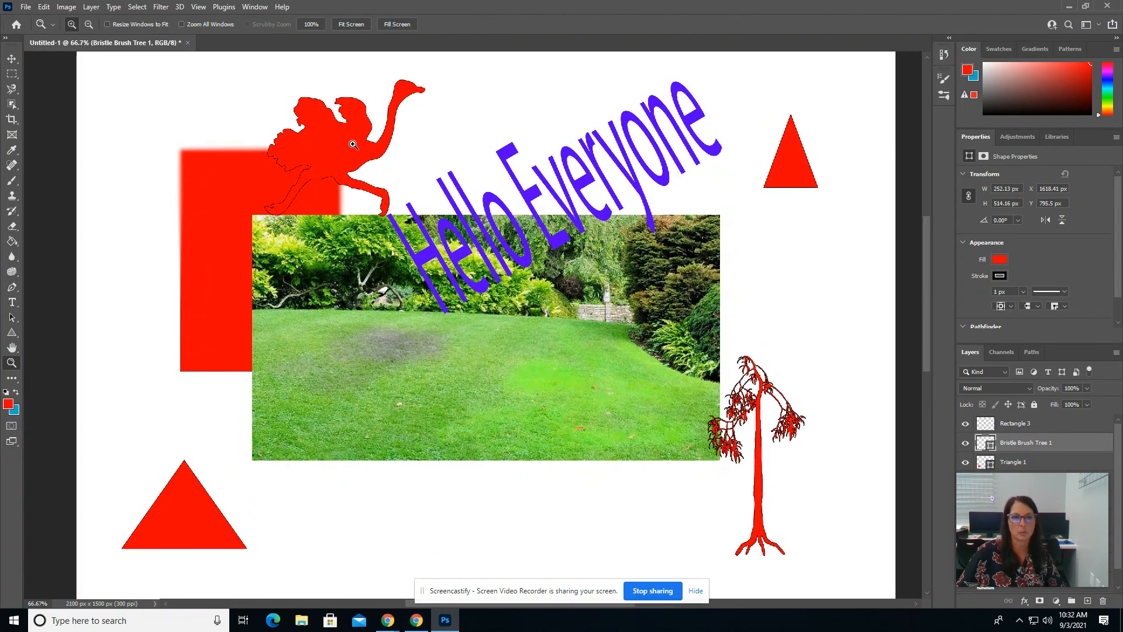
left_click(353, 145)
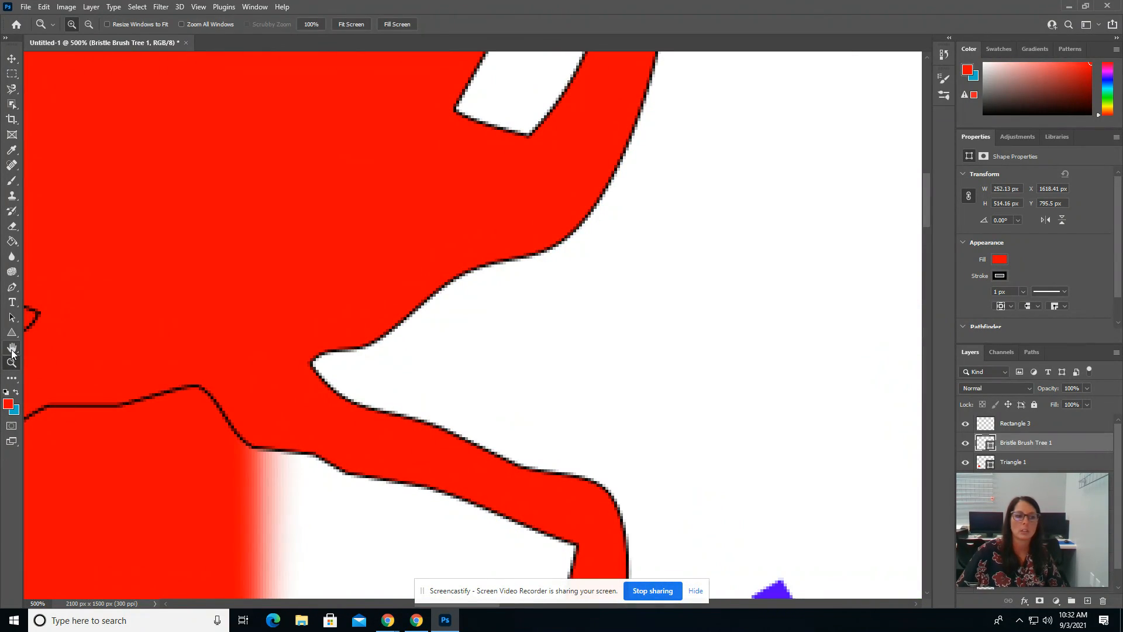
double_click(12, 349)
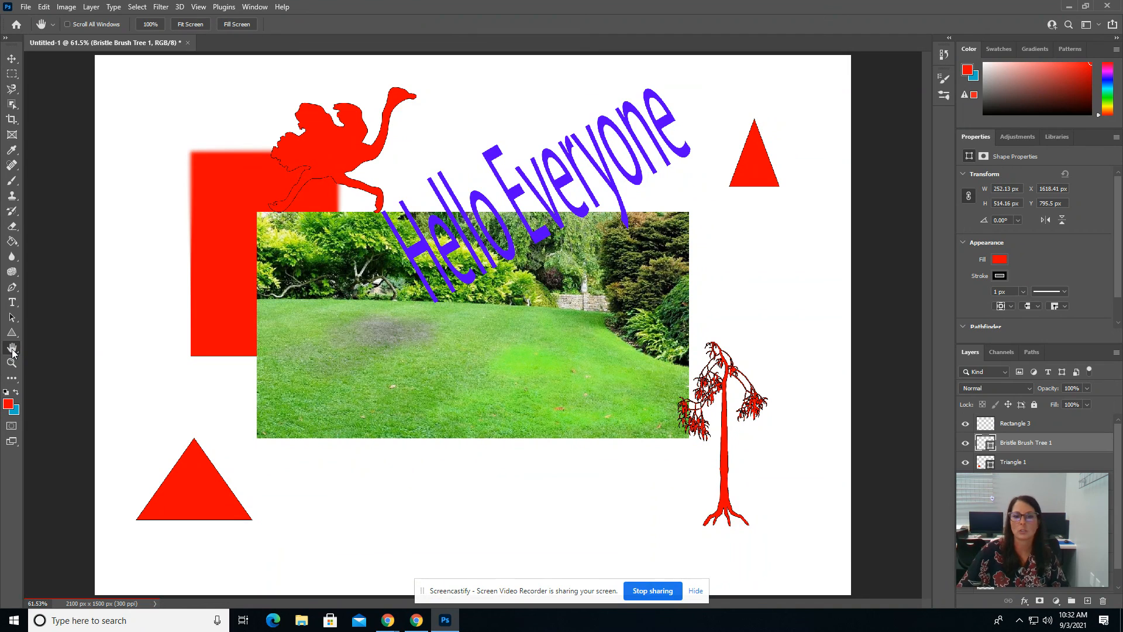
- Reset the foreground and background colours to the default black and white, and swap them
left_click(6, 393)
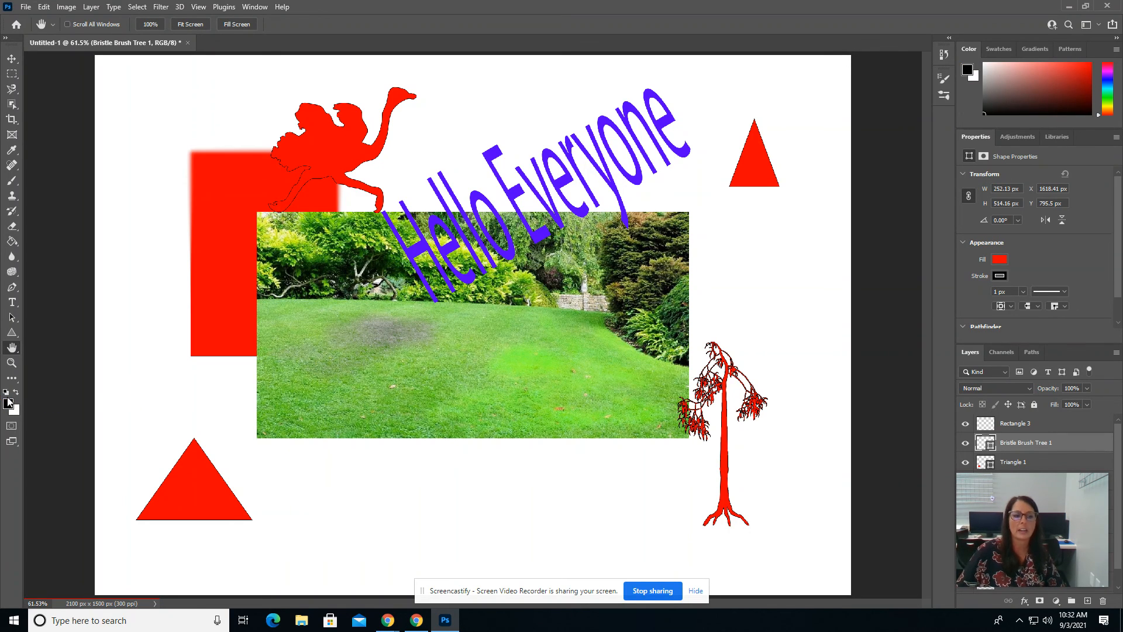
left_click(10, 403)
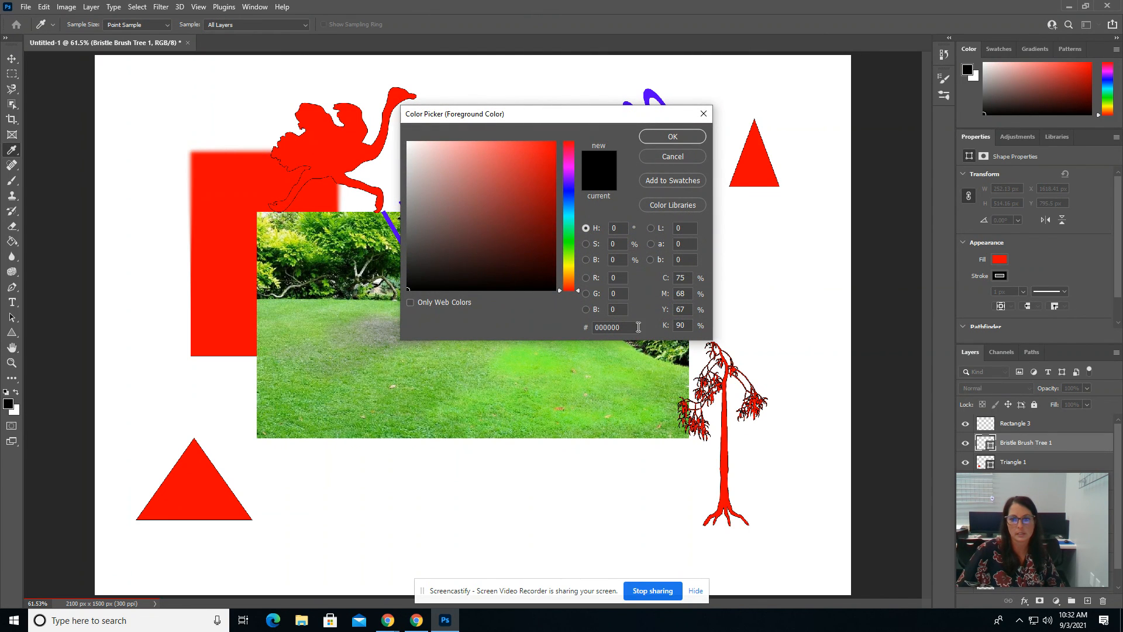
left_click(704, 114)
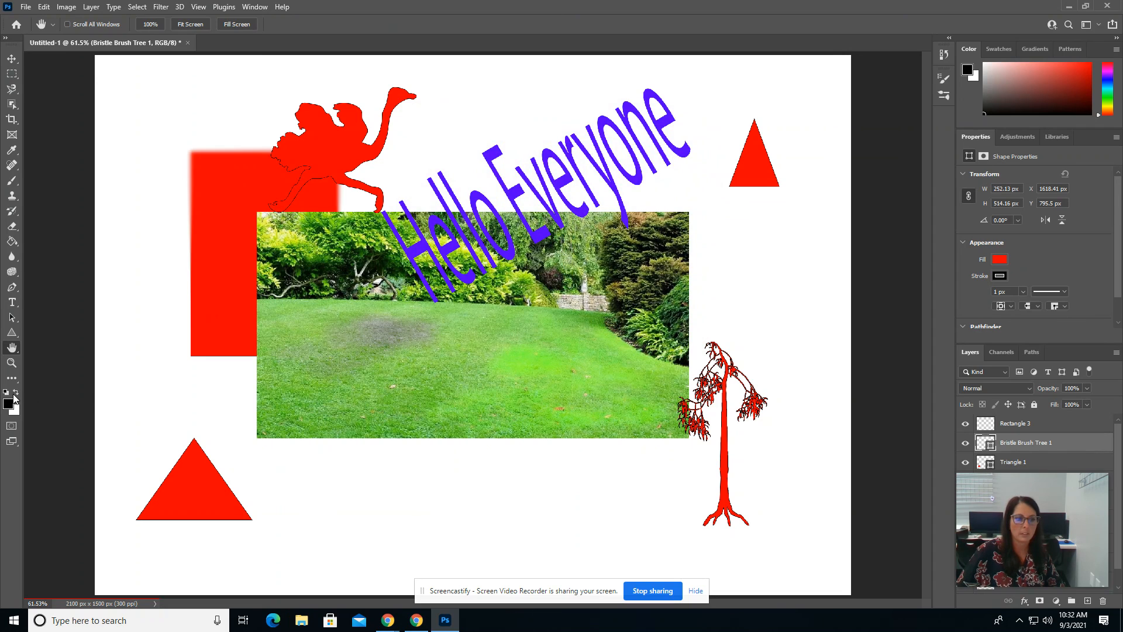
left_click(16, 392)
- Try black (000000) and pure red (ff0000) in the foreground Color Picker, and close it without applying a colour
left_click(8, 404)
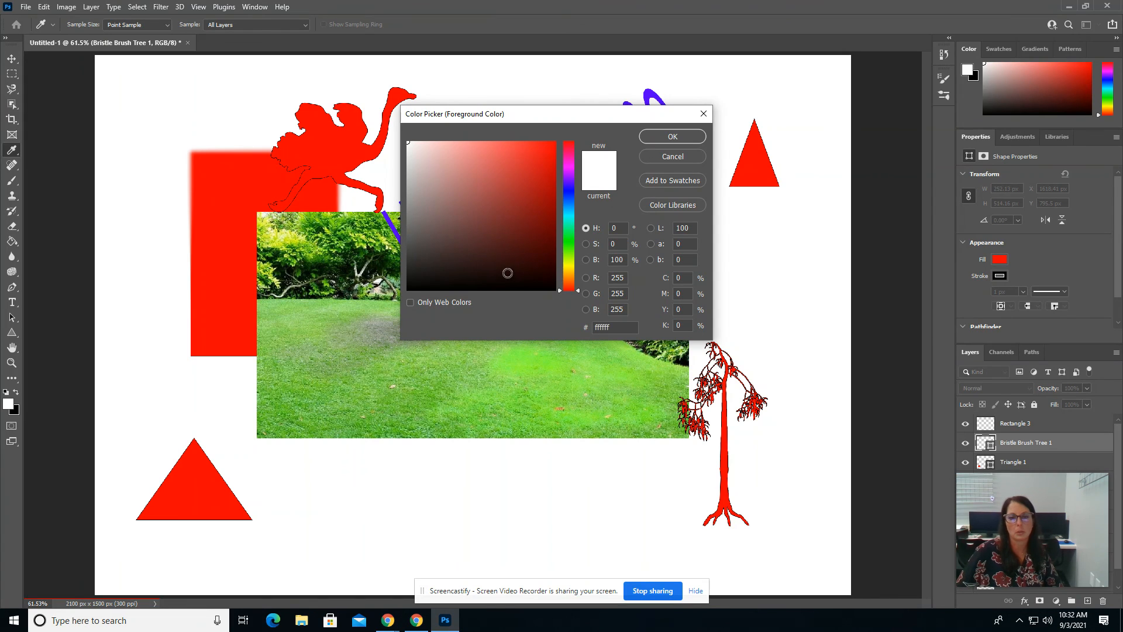
left_click_drag(465, 278, 415, 286)
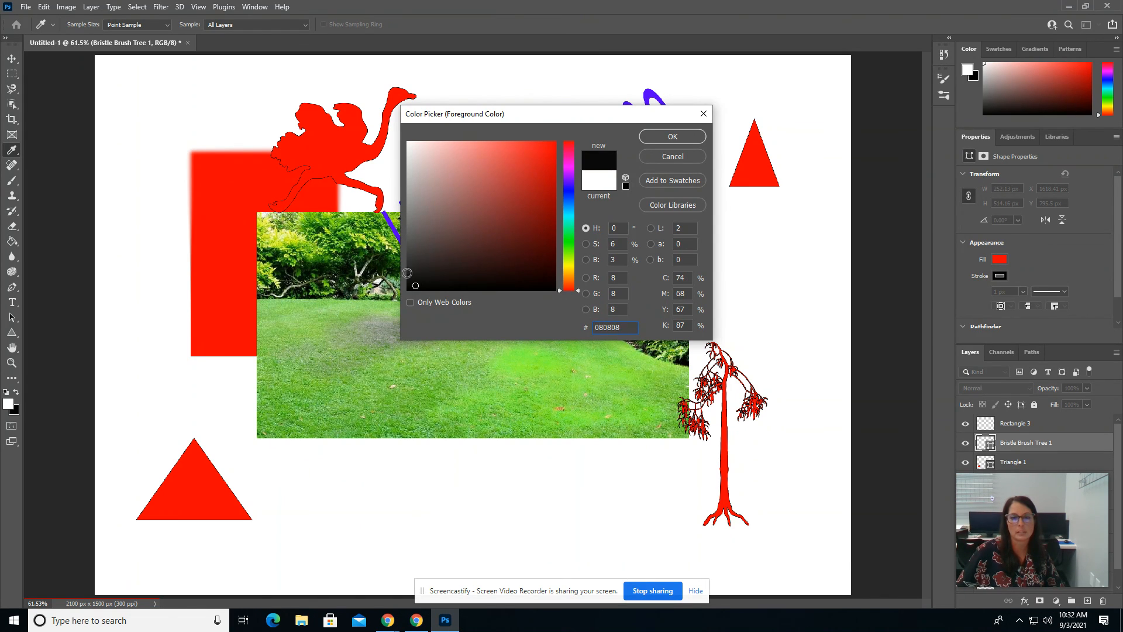
left_click_drag(413, 286, 408, 290)
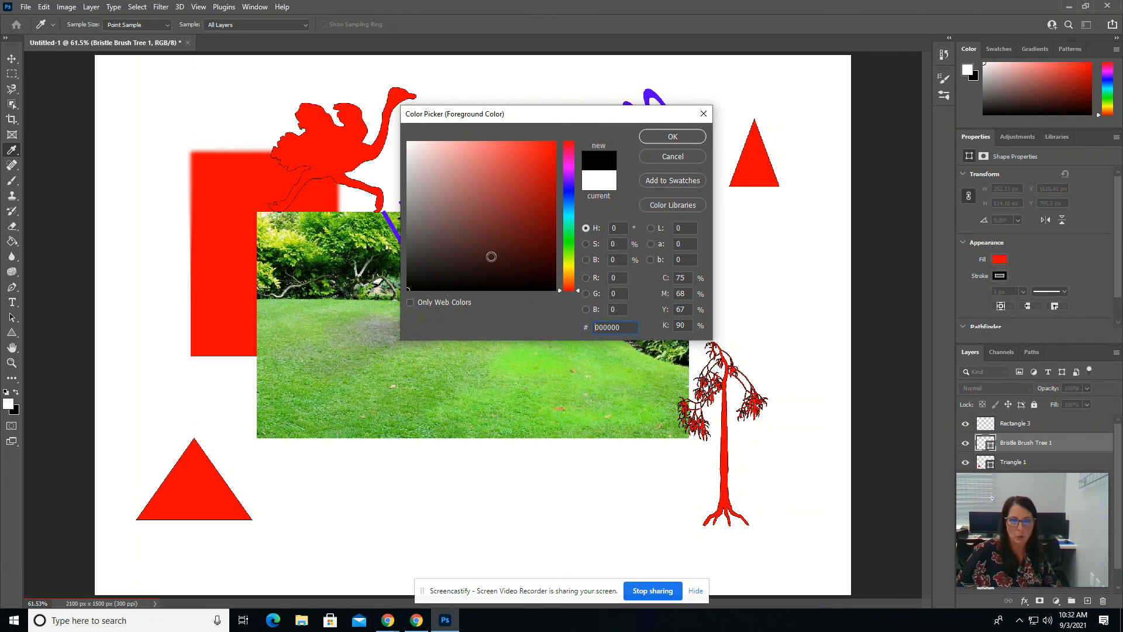
mouse_move(490, 253)
left_mouse_down()
mouse_move(513, 183)
mouse_move(563, 122)
left_mouse_up()
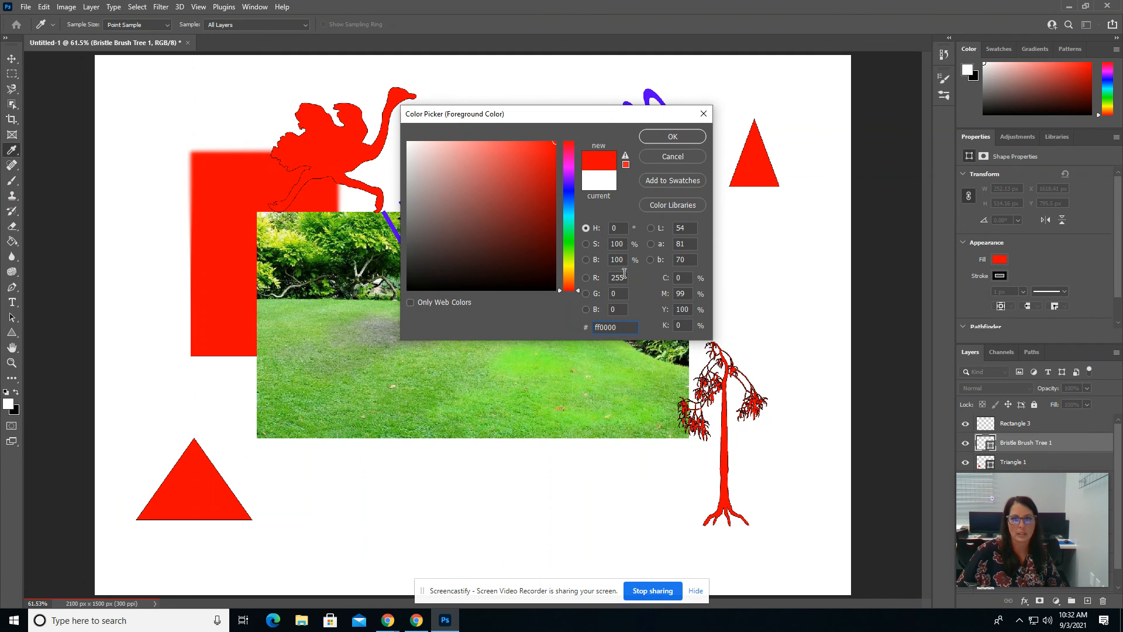
left_click(703, 114)
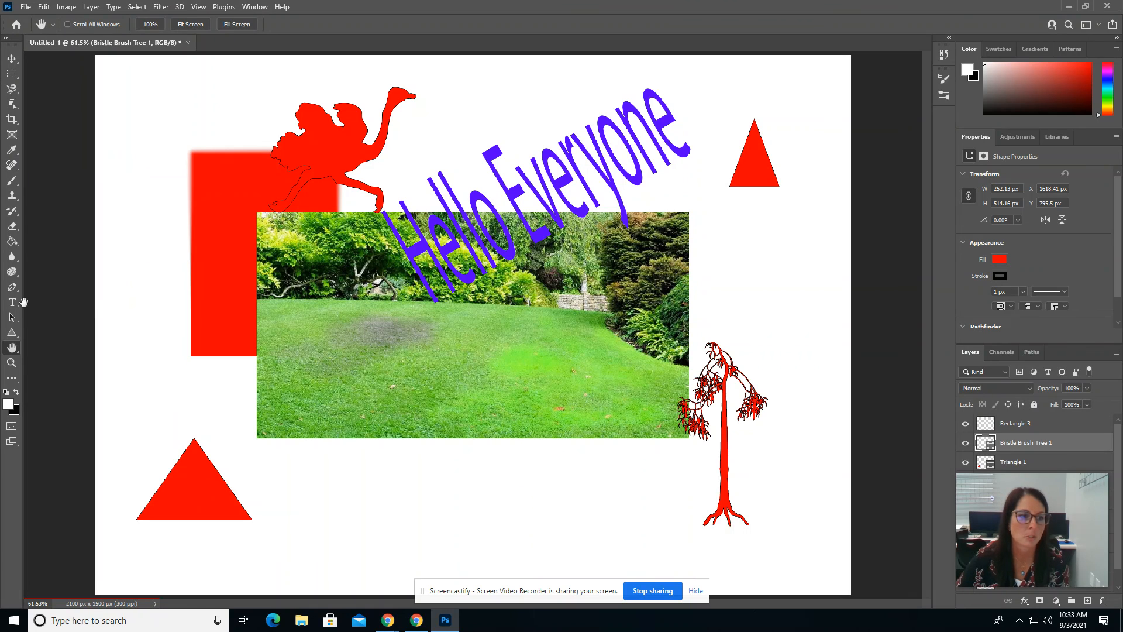
- Switch to the Sponge tool and examine its tool group, mode, flow and brush options without changing them
left_click(12, 273)
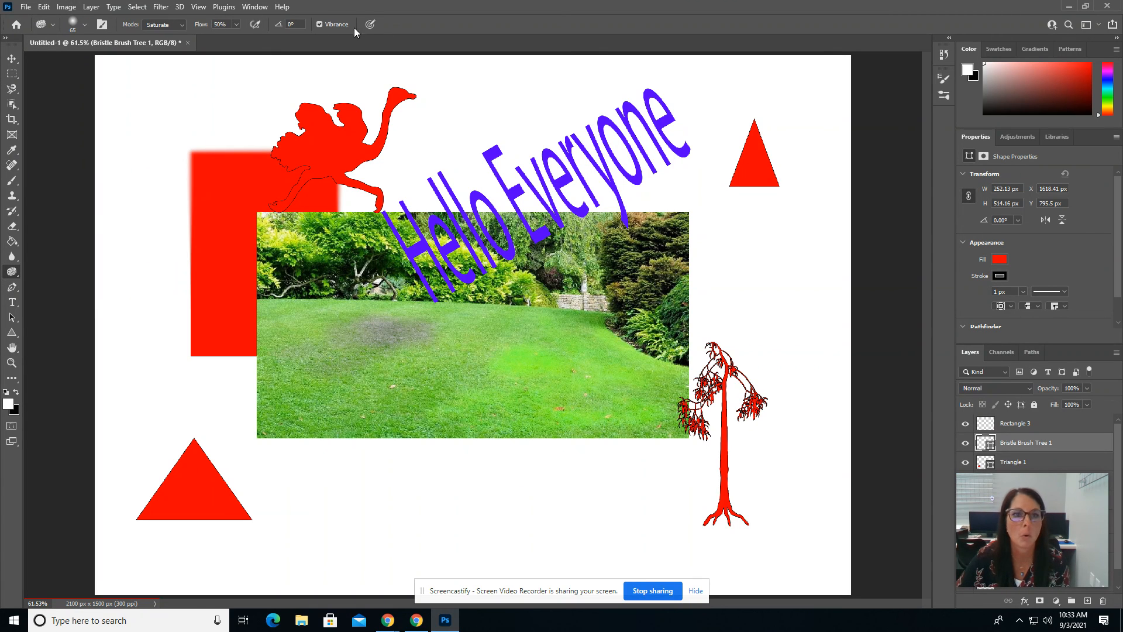
left_click(11, 272)
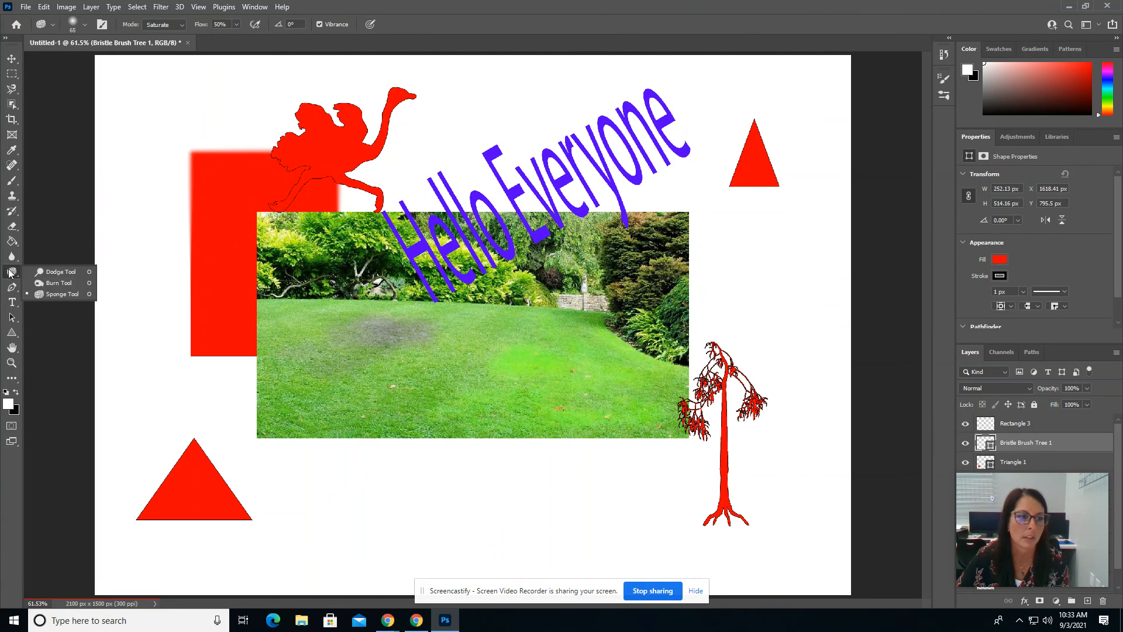
left_click(183, 25)
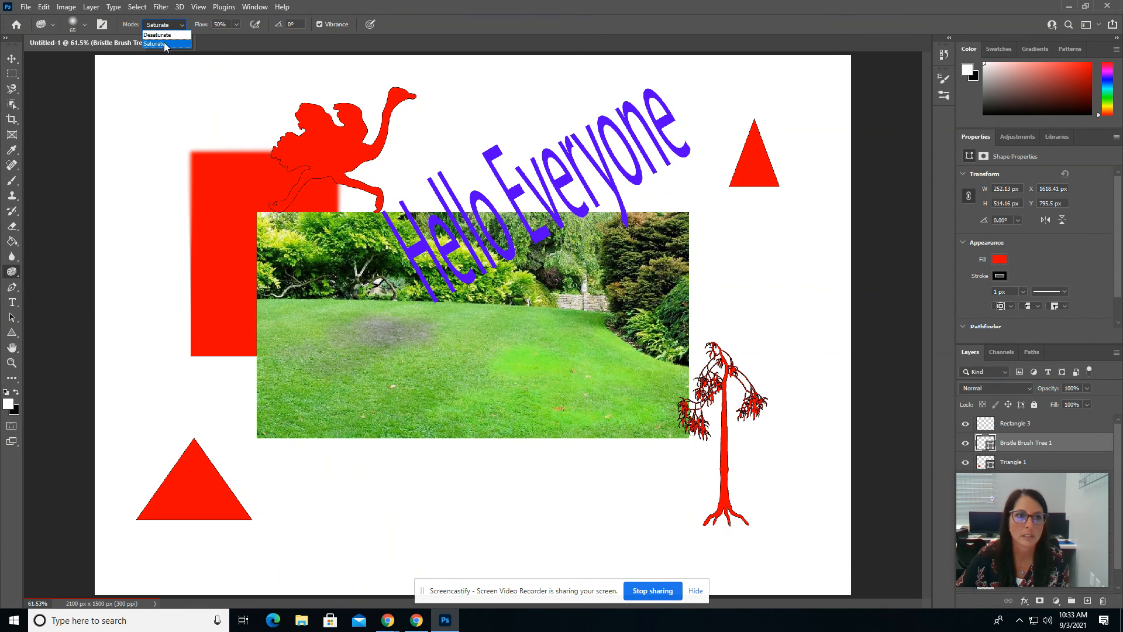
left_click(216, 25)
left_click(236, 24)
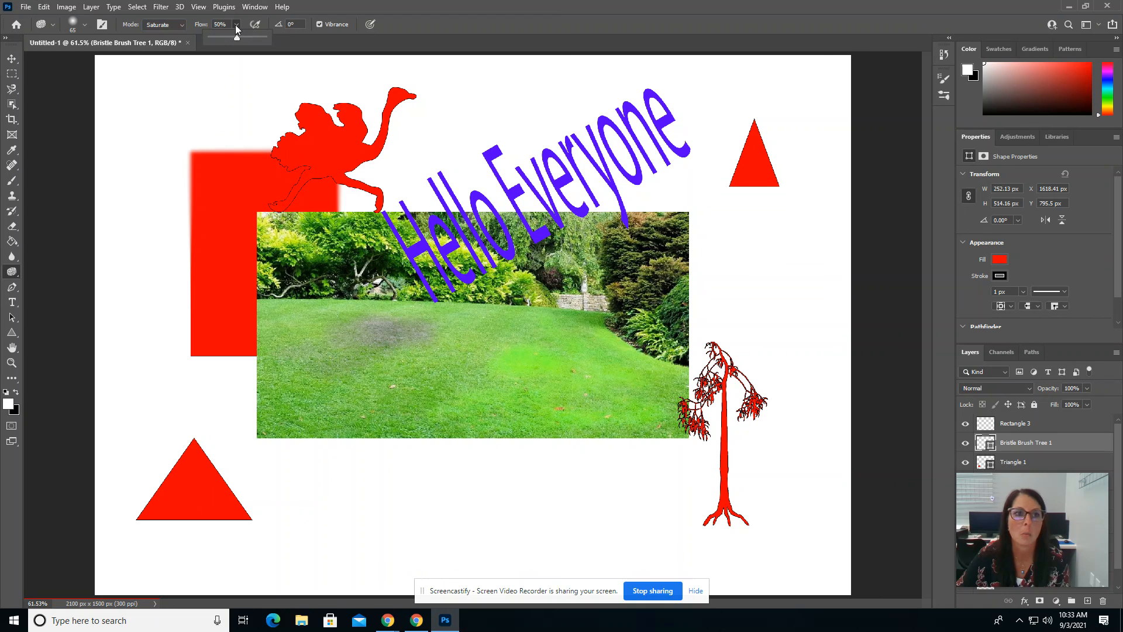
left_click(236, 28)
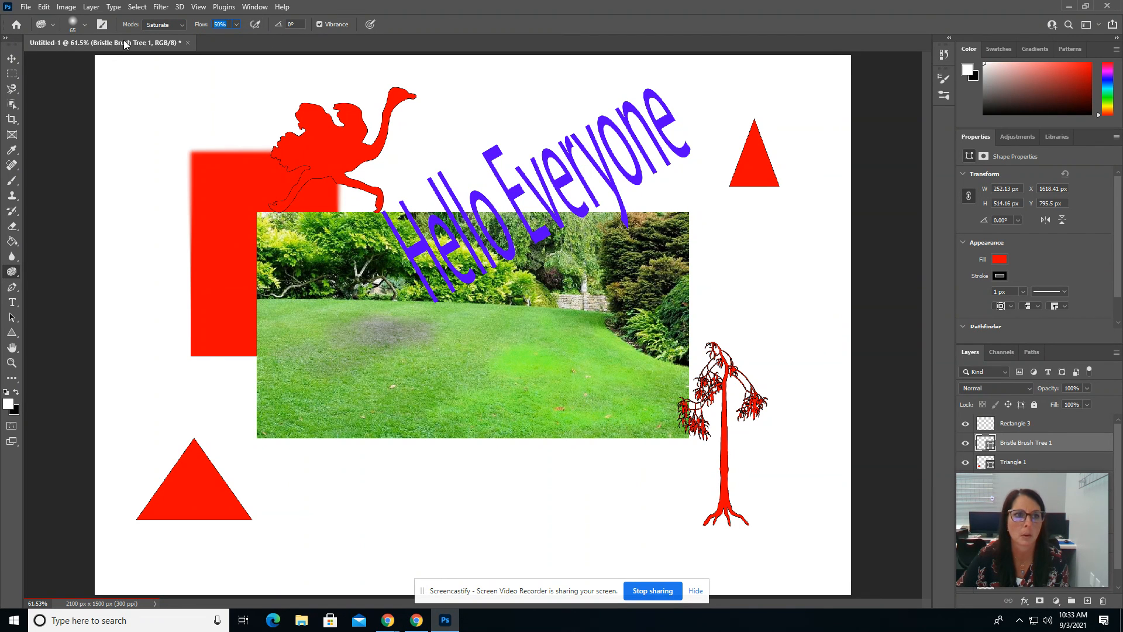
left_click(85, 24)
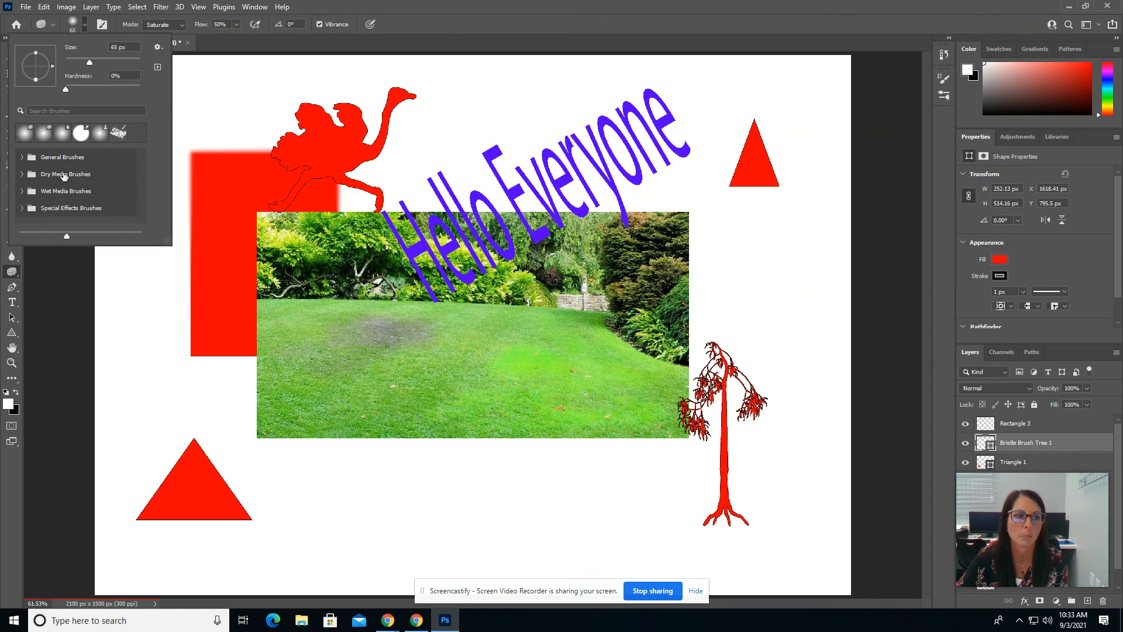
left_click(84, 26)
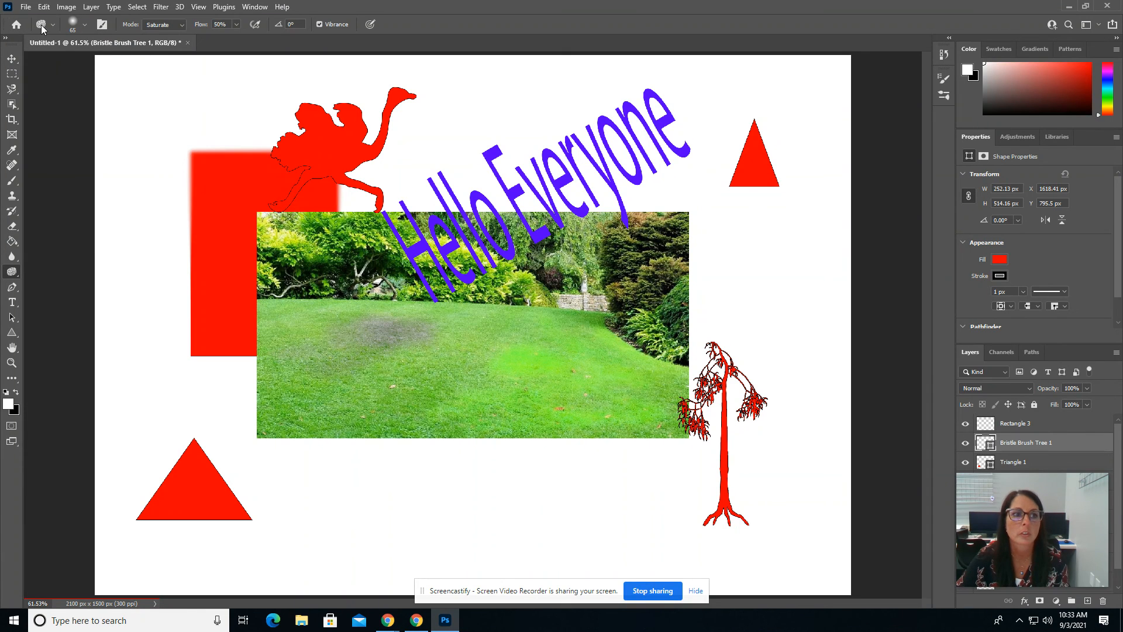